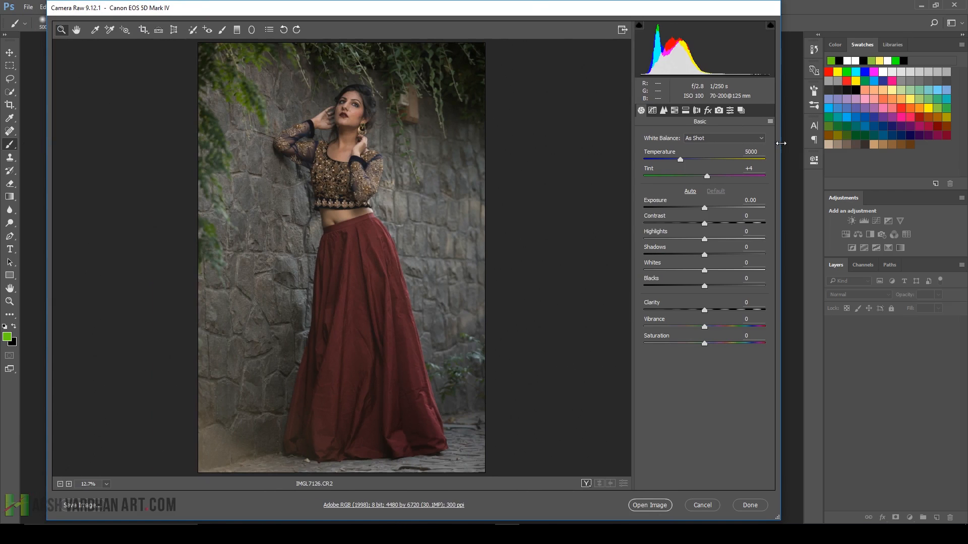
Step: Auto-adjust the photo's tones and refine them to exposure +0.75, contrast -21, highlights -8, shadows +9, whites +40, clarity +12 and saturation +5
drag(781, 143, 877, 143)
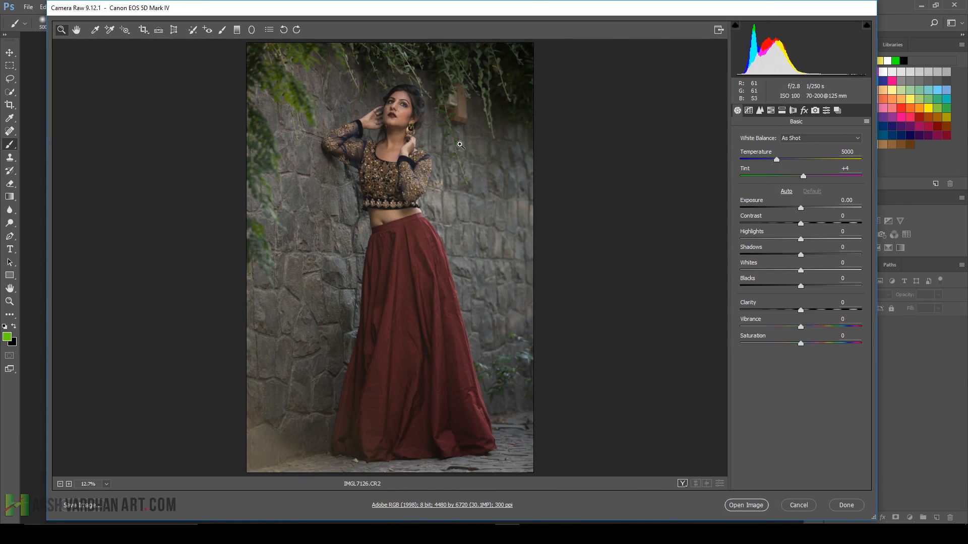
click(786, 192)
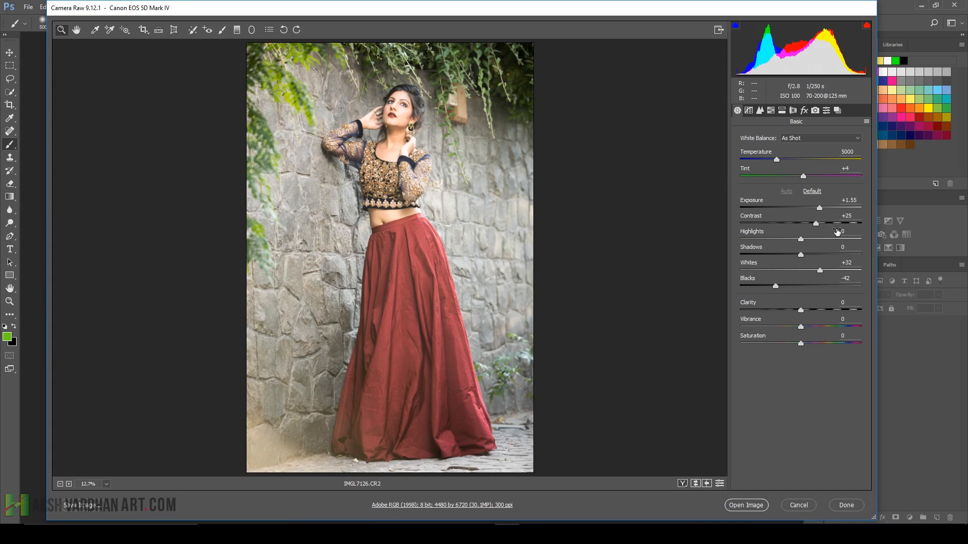
drag(819, 210, 796, 240)
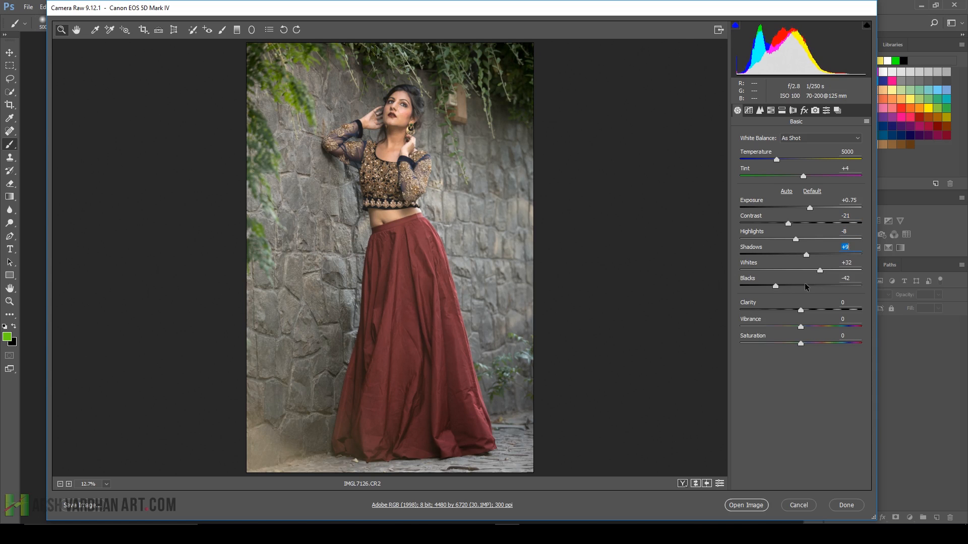
drag(817, 272, 825, 271)
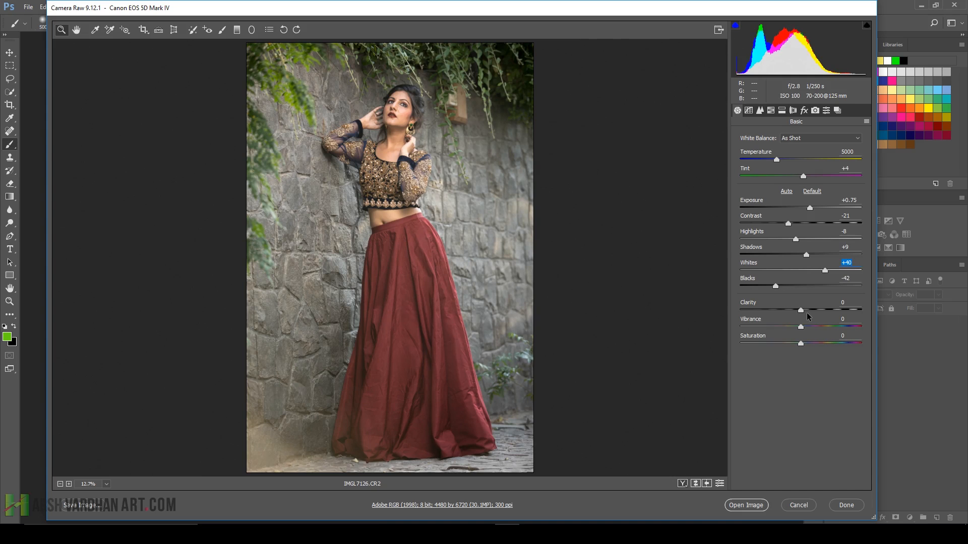
mouse_move(801, 311)
mouse_down()
mouse_move(818, 309)
mouse_move(808, 309)
mouse_up()
click(805, 343)
Step: Sharpen only the photo's edges with a sharpening masking of 90 and an amount of 57
click(760, 111)
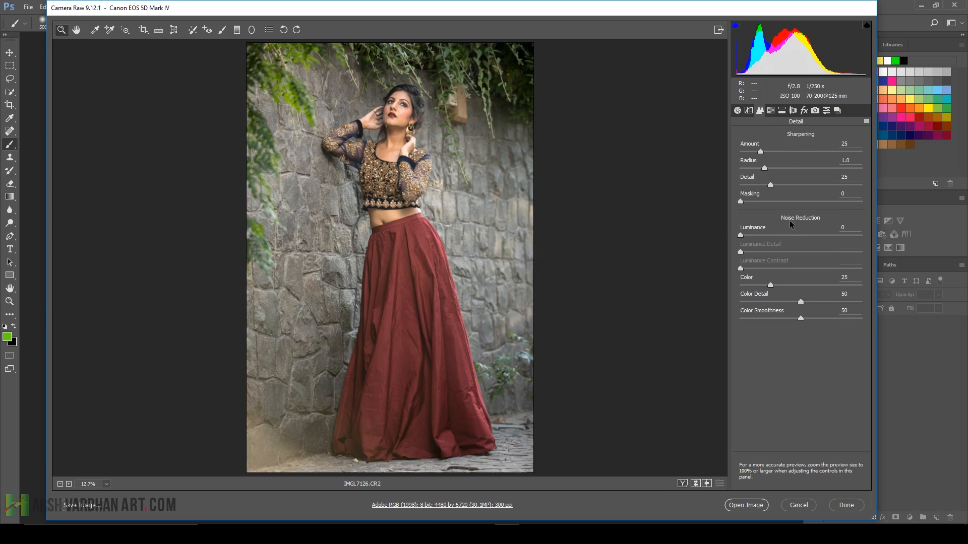
drag(838, 202, 848, 202)
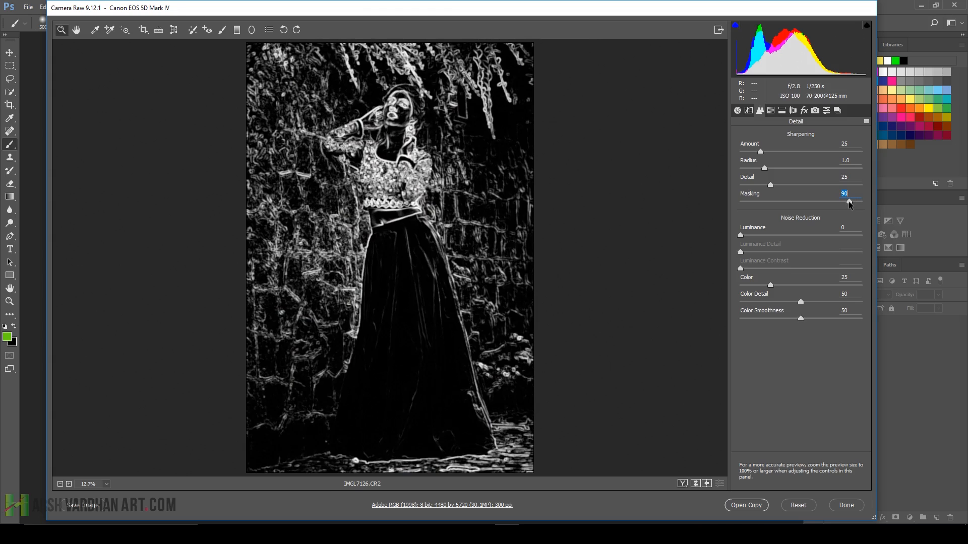
drag(850, 202, 849, 203)
drag(761, 152, 780, 153)
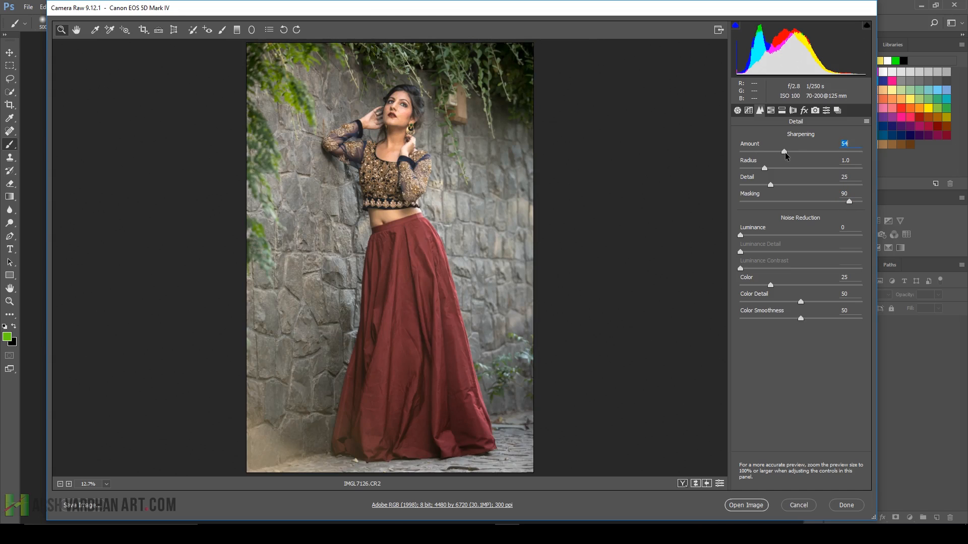
Step: Smooth the noise in the woman's skin with a luminance noise reduction of 18
drag(741, 236, 763, 236)
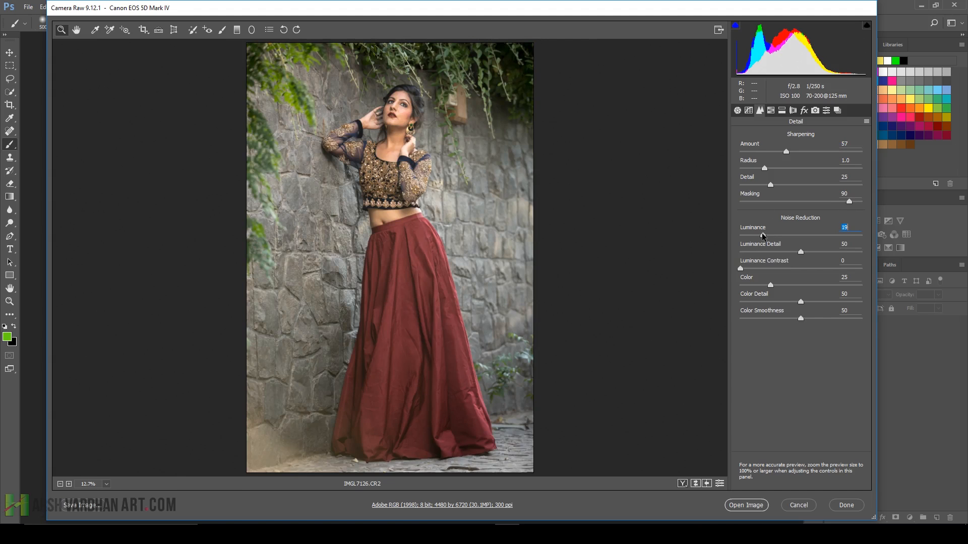
click(398, 105)
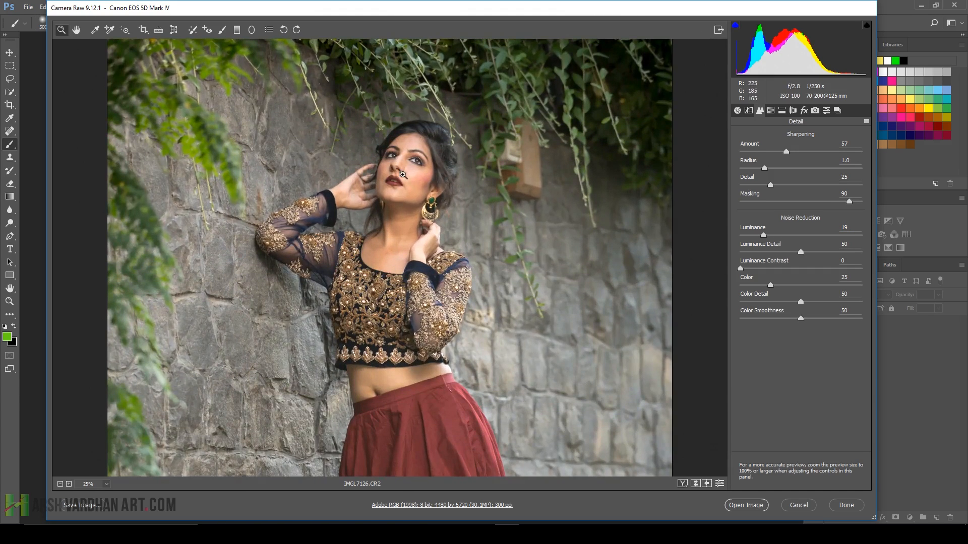
click(403, 176)
click(412, 250)
drag(361, 213, 380, 232)
right_click(394, 219)
click(419, 216)
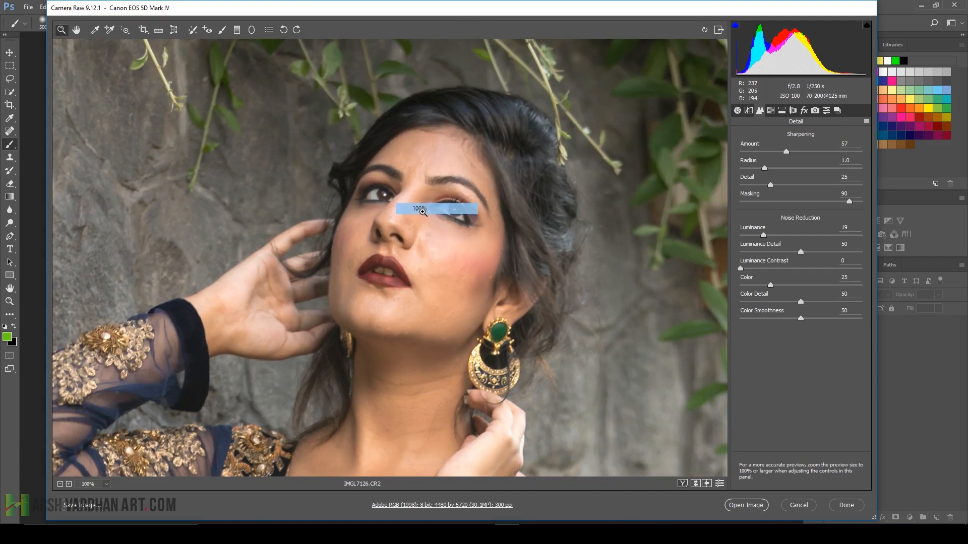
mouse_move(763, 235)
mouse_down()
mouse_move(732, 242)
mouse_move(779, 242)
mouse_move(766, 242)
mouse_up()
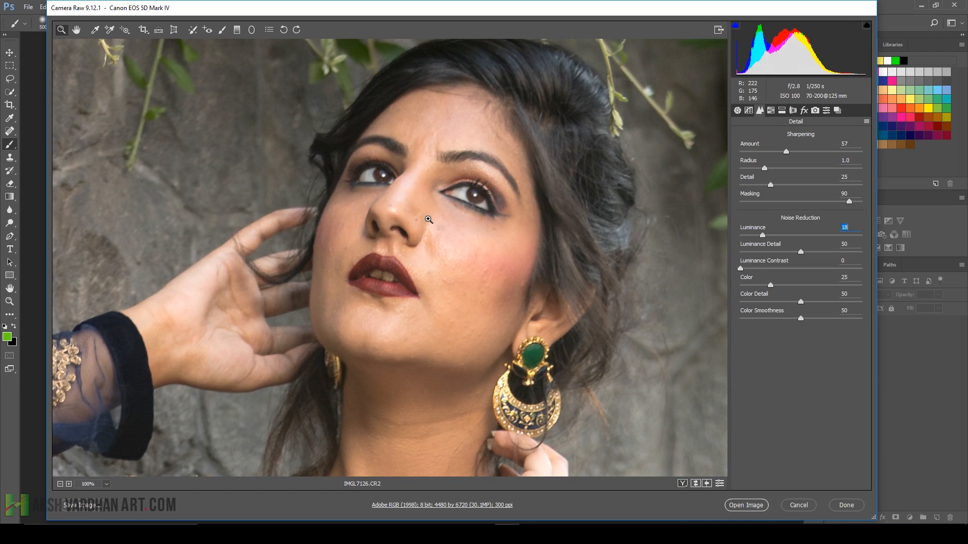
right_click(428, 220)
click(473, 281)
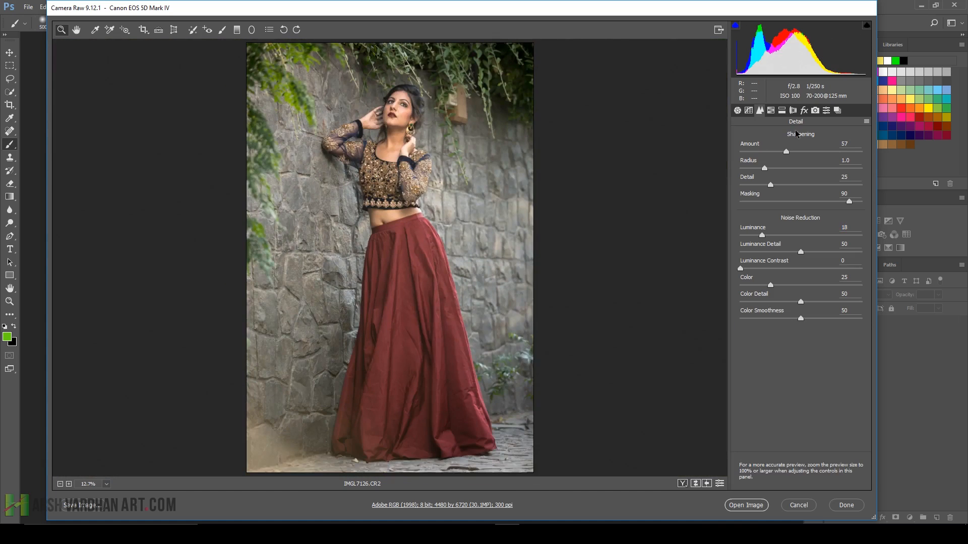
Step: Turn on chromatic aberration removal and lens profile corrections for the photo
click(793, 111)
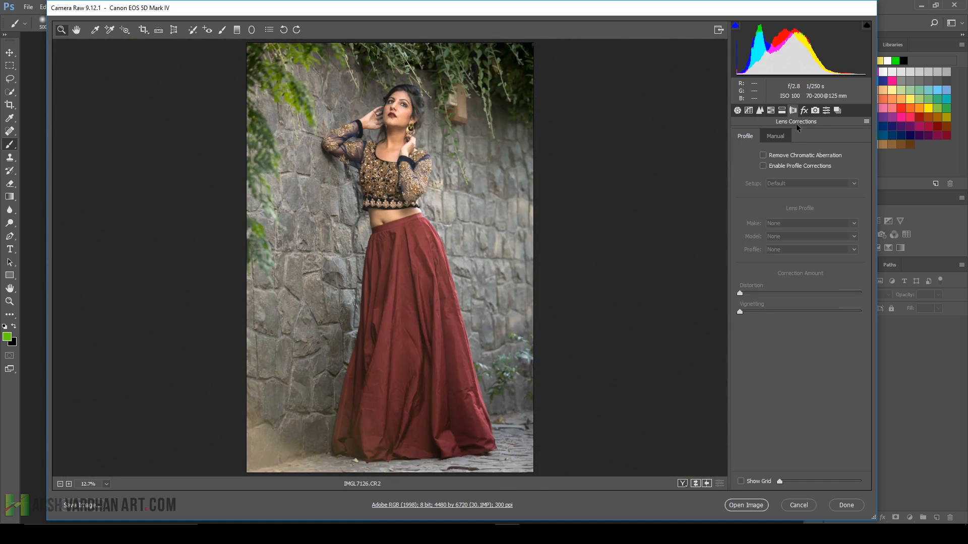
click(763, 156)
click(763, 167)
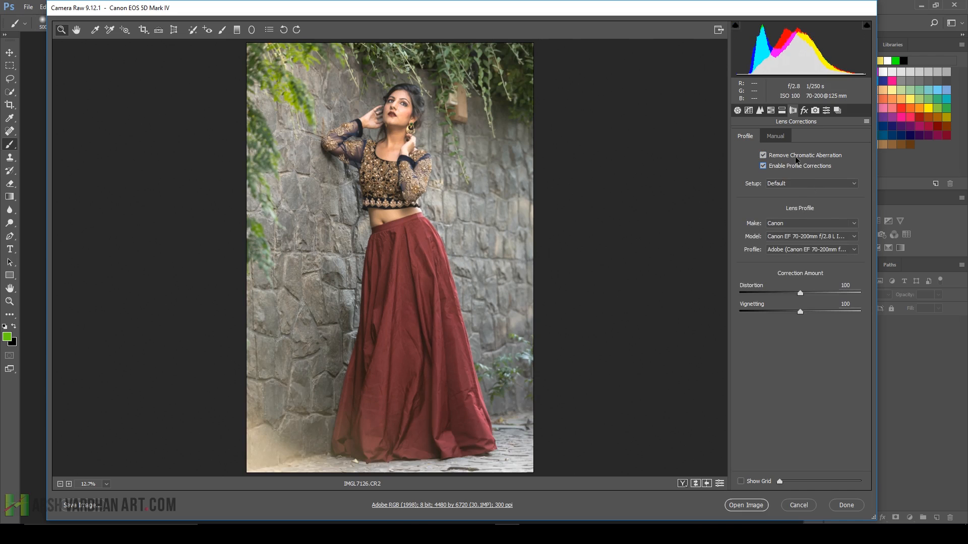
Step: Compare the photo with and without profile corrections, and set the vignetting correction amount to 0
click(764, 165)
click(764, 166)
click(764, 165)
click(764, 165)
click(764, 166)
click(764, 166)
drag(801, 312, 720, 321)
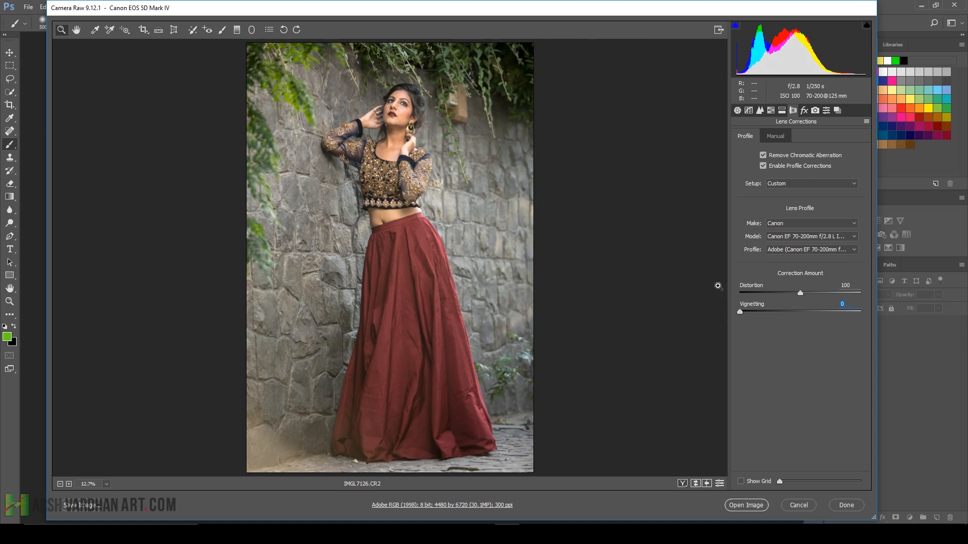
click(782, 110)
click(771, 110)
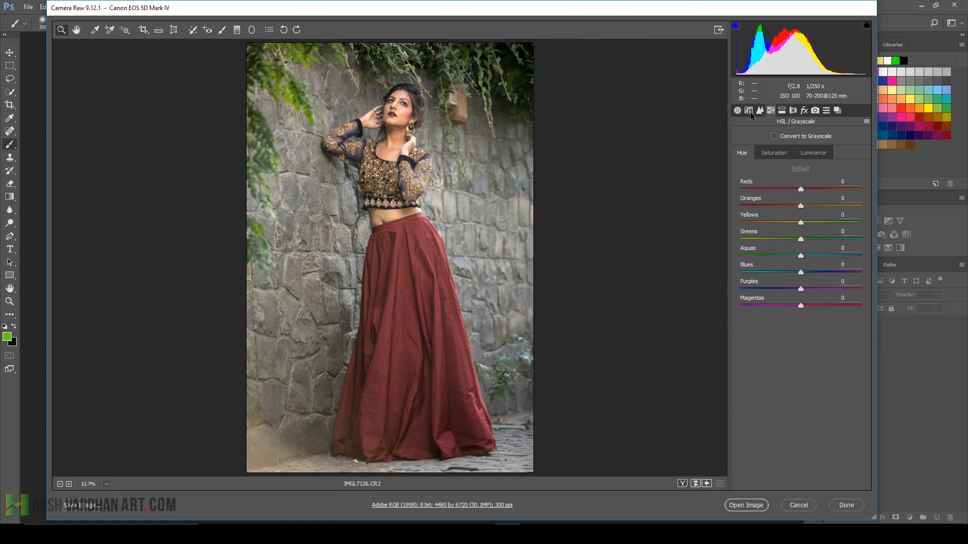
click(748, 110)
click(737, 110)
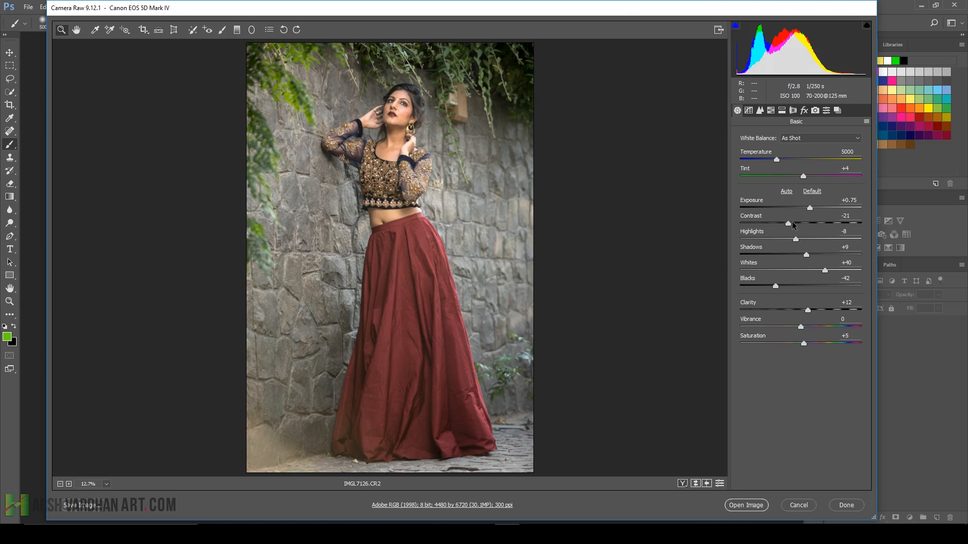
Step: Open the developed raw photo in the main editor and add an empty layer above the background
click(740, 503)
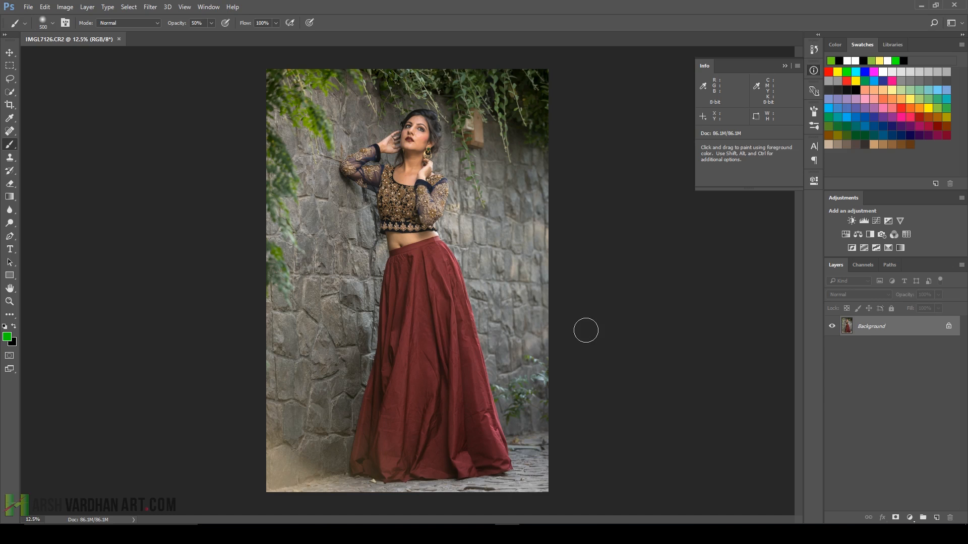
click(815, 81)
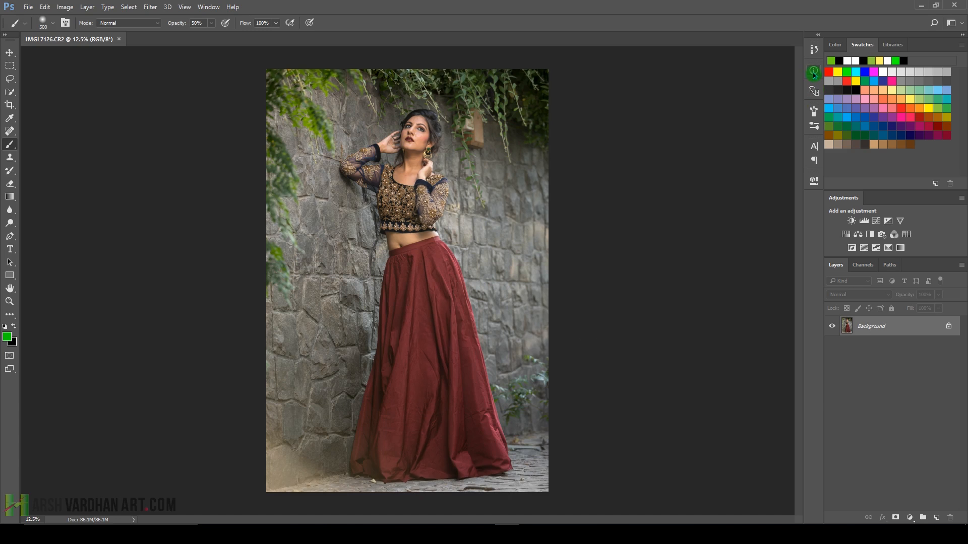
drag(394, 134, 470, 168)
drag(555, 160, 370, 258)
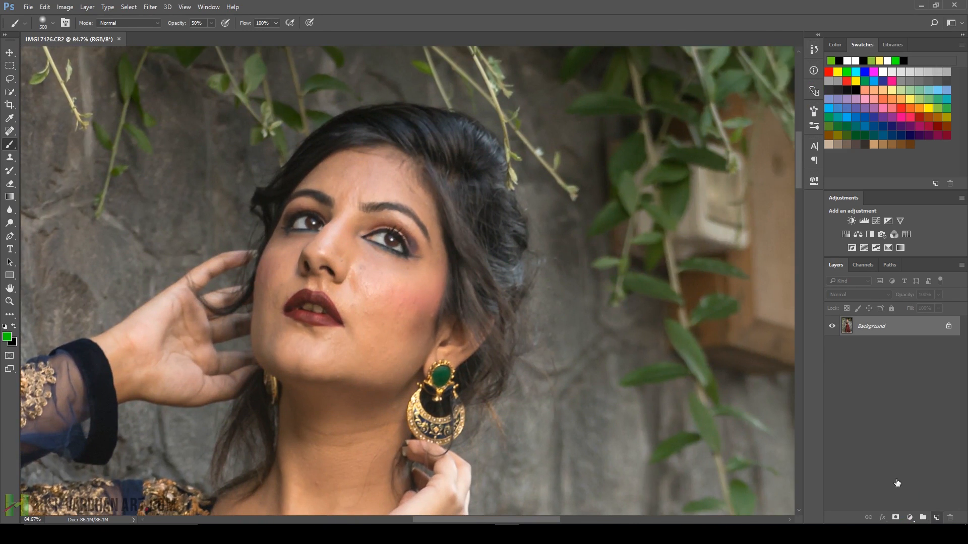
click(937, 517)
mouse_move(351, 242)
mouse_down()
mouse_move(381, 266)
mouse_move(350, 253)
mouse_up()
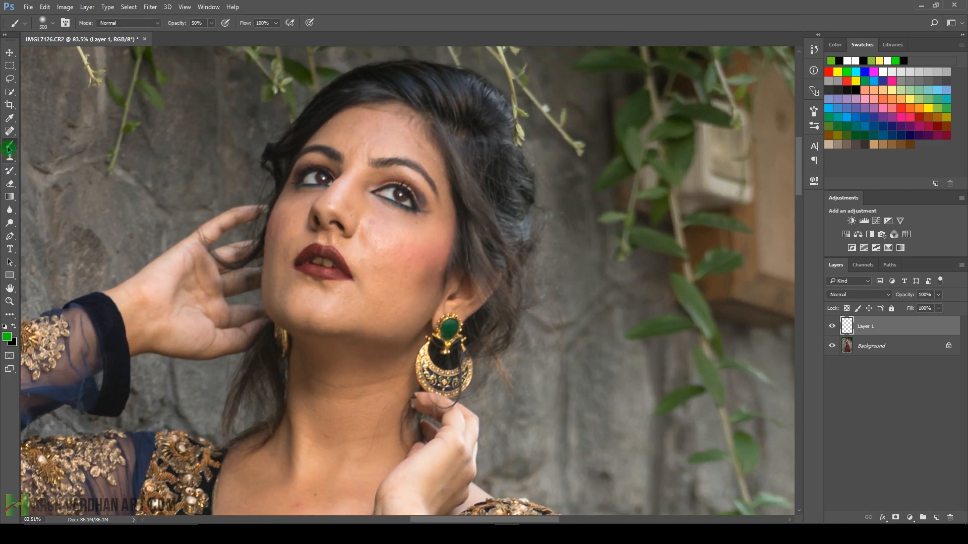
Step: Remove the blemishes on the cheek and beside the nose with the Spot Healing Brush, working on the empty layer
click(10, 133)
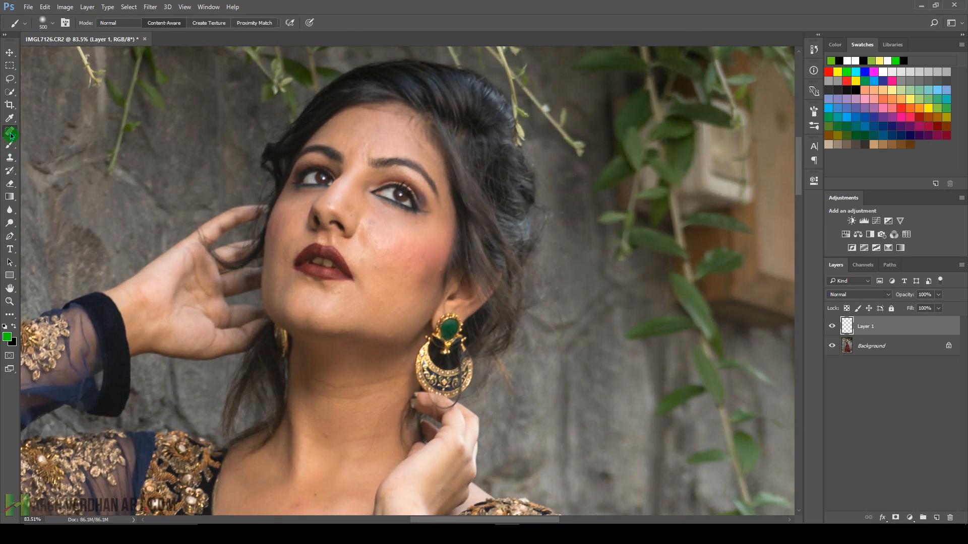
right_click(10, 132)
click(50, 130)
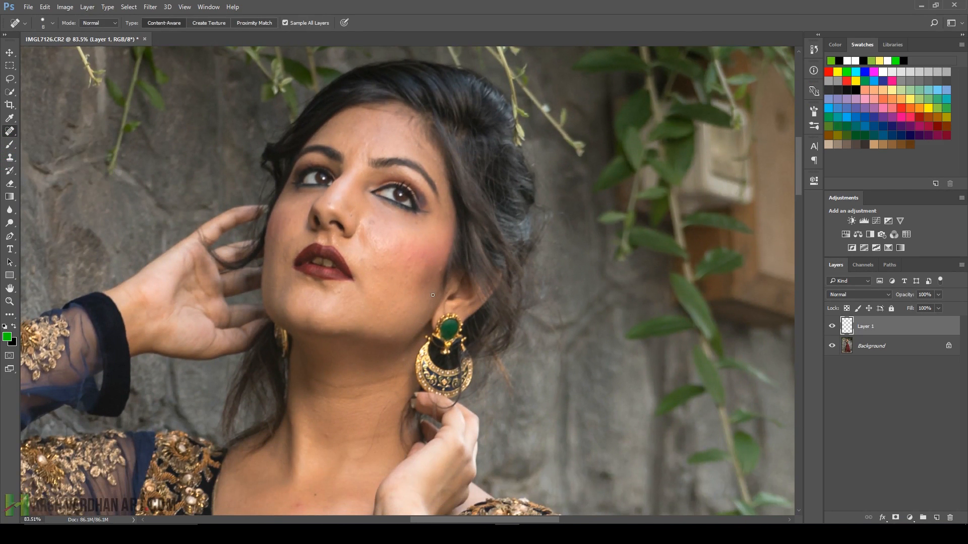
key(bracketright)
key(bracketright)
key(bracketright)
key(bracketright)
key(bracketright)
click(408, 257)
click(388, 268)
click(372, 222)
click(396, 252)
click(387, 260)
mouse_move(362, 258)
mouse_down()
mouse_move(403, 277)
mouse_move(373, 279)
mouse_move(402, 280)
mouse_move(403, 262)
mouse_move(366, 243)
mouse_up()
click(373, 279)
click(368, 229)
Step: Heal the blemishes and stray marks across the forehead and along the hairline
drag(381, 145, 354, 145)
click(344, 135)
click(383, 129)
key(bracketleft)
drag(392, 112, 377, 111)
drag(412, 118, 421, 144)
drag(398, 118, 363, 111)
Step: Heal the remaining spots beside the nose and on both cheeks
click(347, 256)
mouse_move(365, 233)
mouse_down()
mouse_move(367, 224)
mouse_move(364, 243)
mouse_up()
key(bracketright)
drag(432, 279, 393, 251)
click(395, 249)
drag(292, 215, 292, 225)
click(283, 235)
drag(284, 262, 282, 269)
Step: Heal the blemishes on the lower cheek and jawline, enlarging the healing brush to 25 px
click(388, 334)
key(bracketright)
key(bracketright)
click(384, 314)
click(376, 304)
click(392, 309)
drag(404, 306, 395, 318)
Step: Heal the blemishes and uneven spots on the neck and upper chest
scroll(375, 288, down, 5)
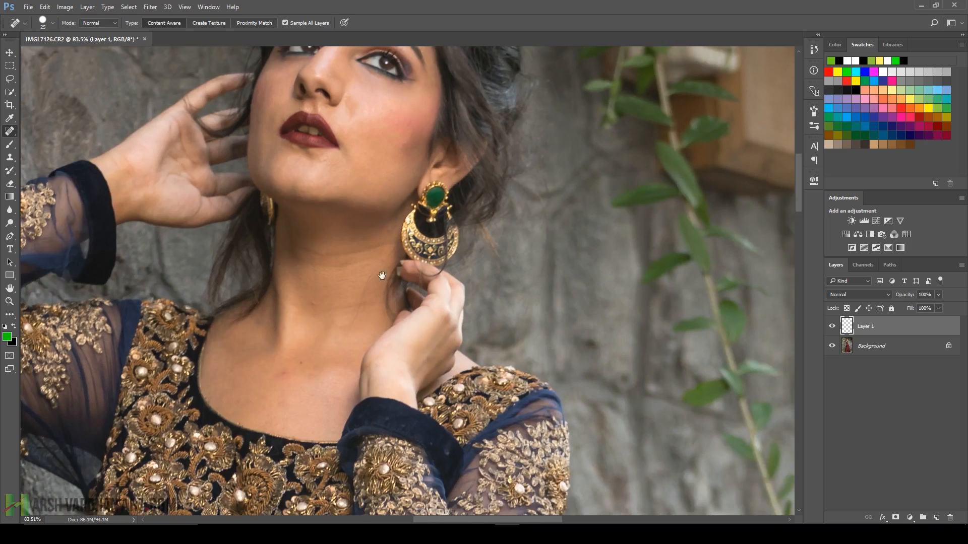
drag(352, 115, 351, 101)
mouse_move(373, 189)
mouse_down()
mouse_move(432, 299)
mouse_move(399, 158)
mouse_up()
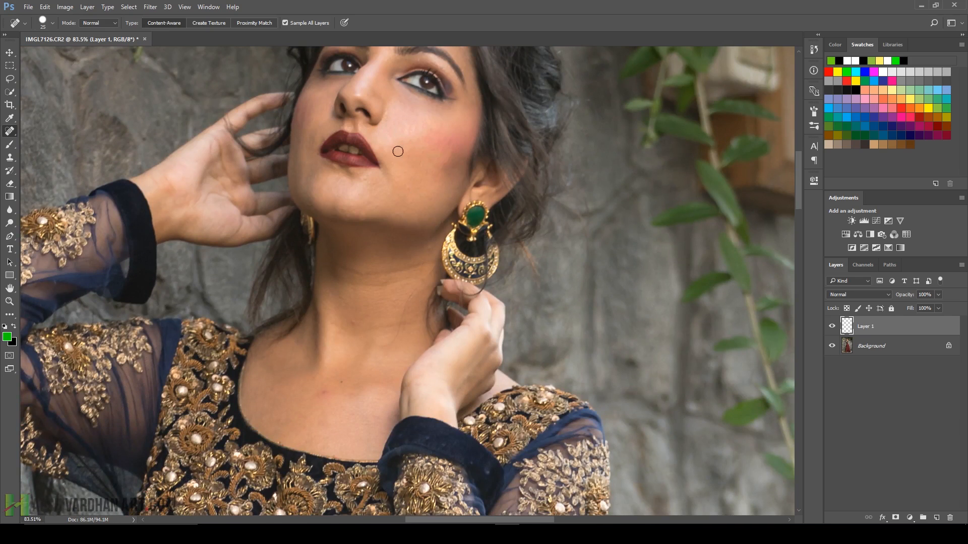
drag(438, 226, 401, 176)
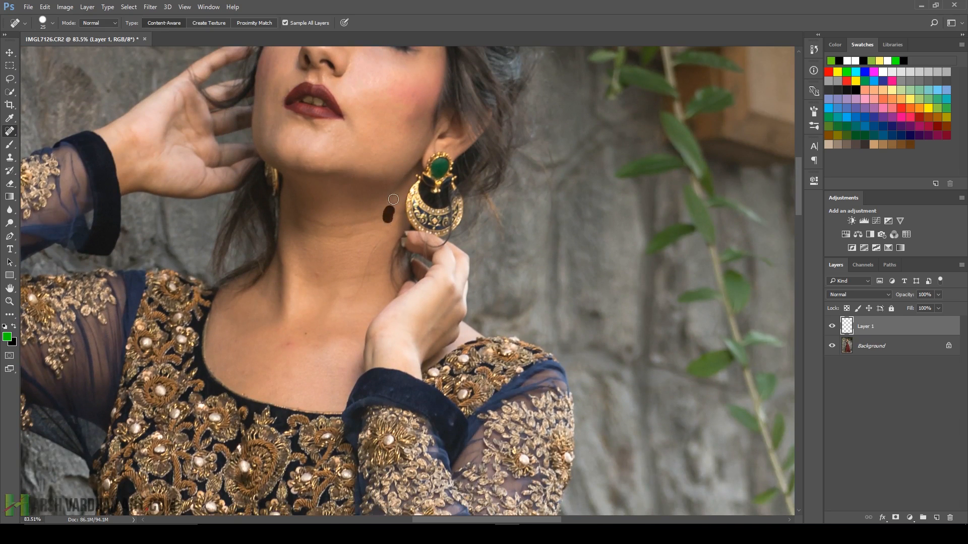
drag(375, 241, 355, 272)
mouse_move(392, 214)
mouse_down()
mouse_move(333, 225)
mouse_move(298, 217)
mouse_move(350, 233)
mouse_move(384, 215)
mouse_move(346, 226)
mouse_up()
drag(318, 272, 321, 271)
drag(298, 346, 298, 346)
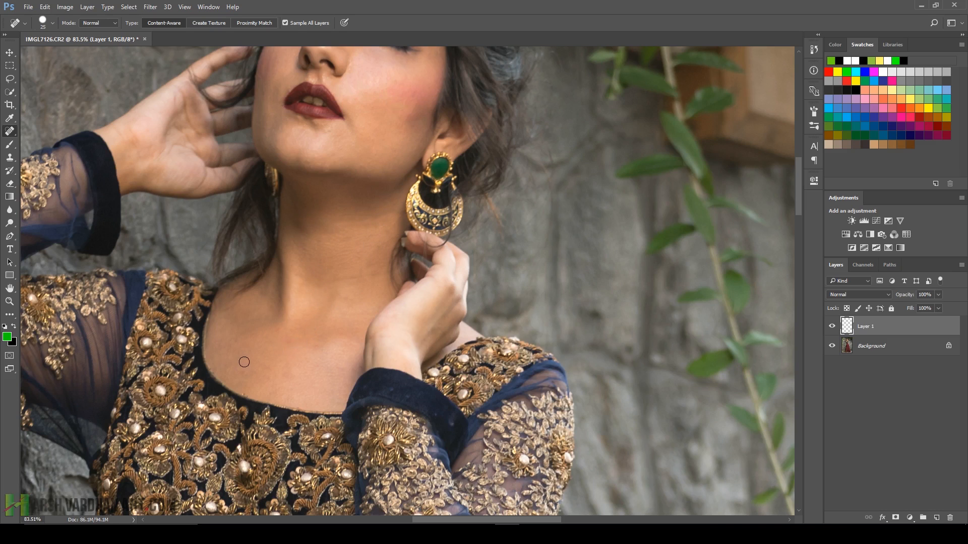
drag(244, 362, 272, 378)
mouse_move(388, 335)
mouse_down()
mouse_move(414, 385)
mouse_move(395, 336)
mouse_up()
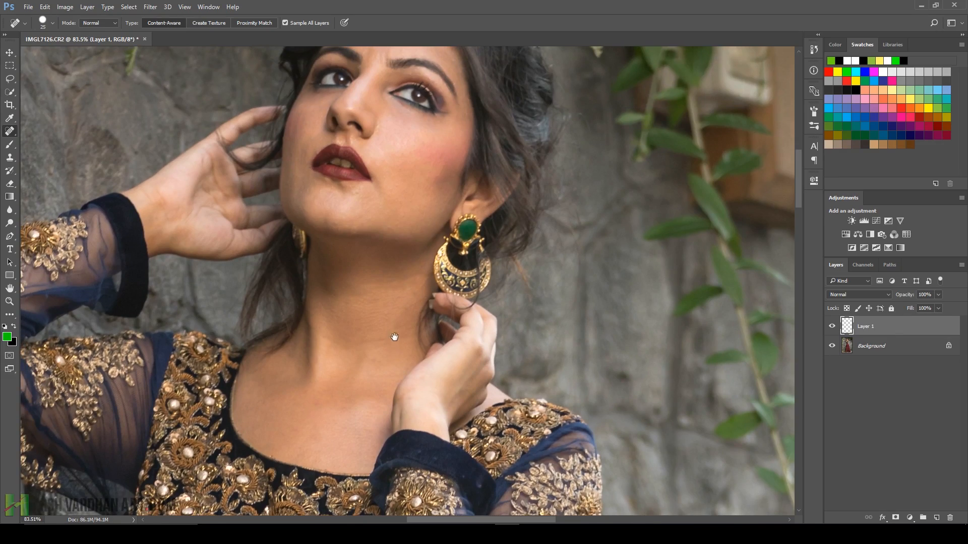
Step: Heal the remaining mark between the eyebrows
drag(307, 300, 304, 166)
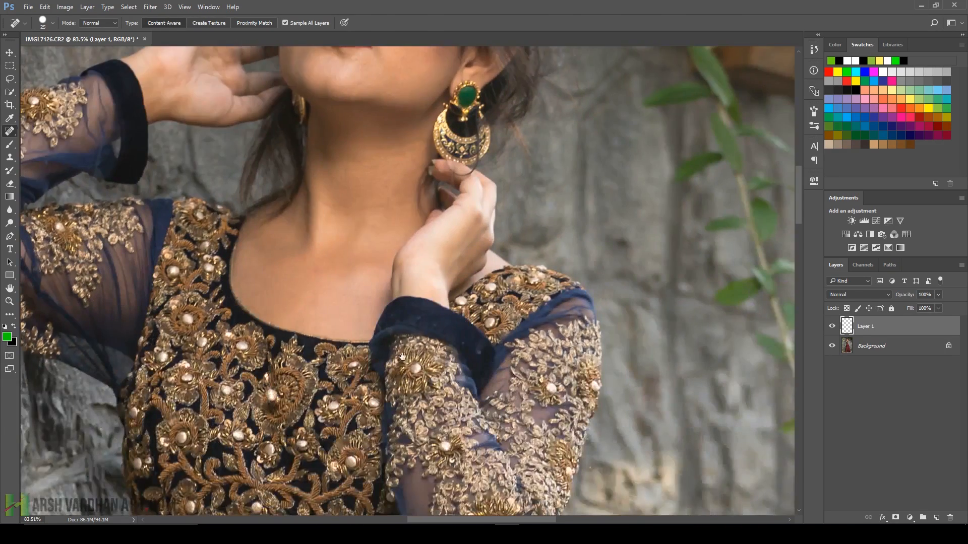
drag(403, 357, 440, 186)
drag(465, 387, 457, 162)
drag(489, 196, 456, 330)
drag(451, 206, 444, 383)
drag(457, 240, 493, 386)
drag(478, 281, 466, 307)
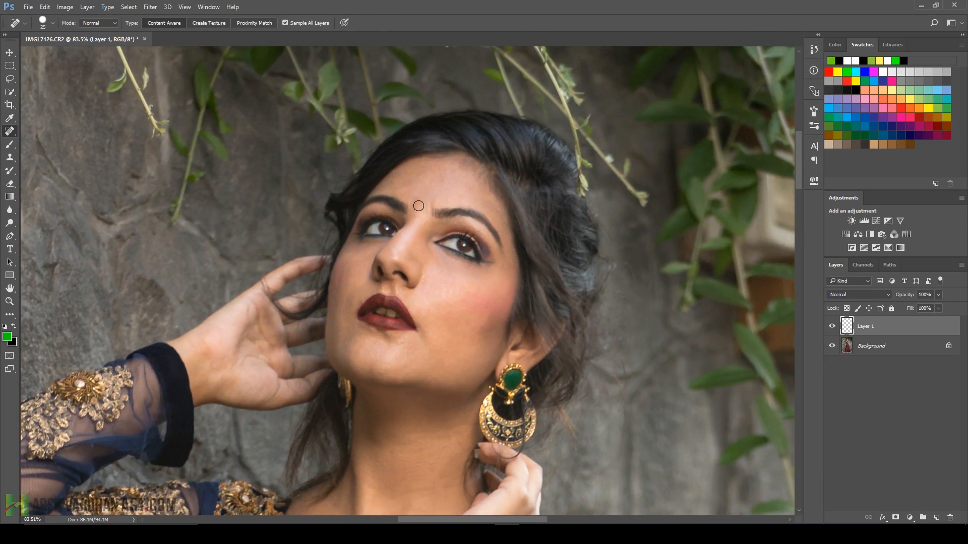
drag(431, 201, 444, 200)
Step: Stamp all visible layers into a new top layer and save the document as IMGL7126.psd with Maximize Compatibility on
key(ctrl+shift+alt+e)
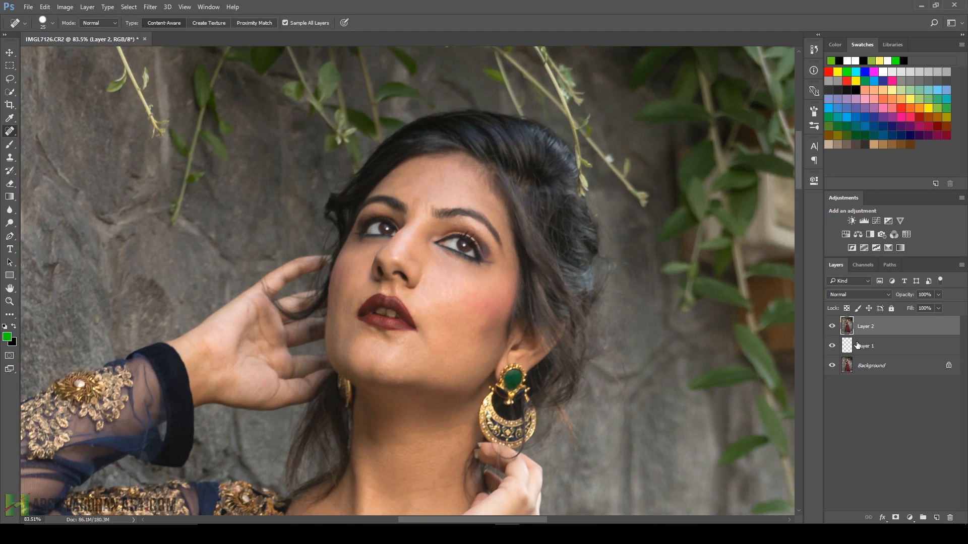
key(ctrl+s)
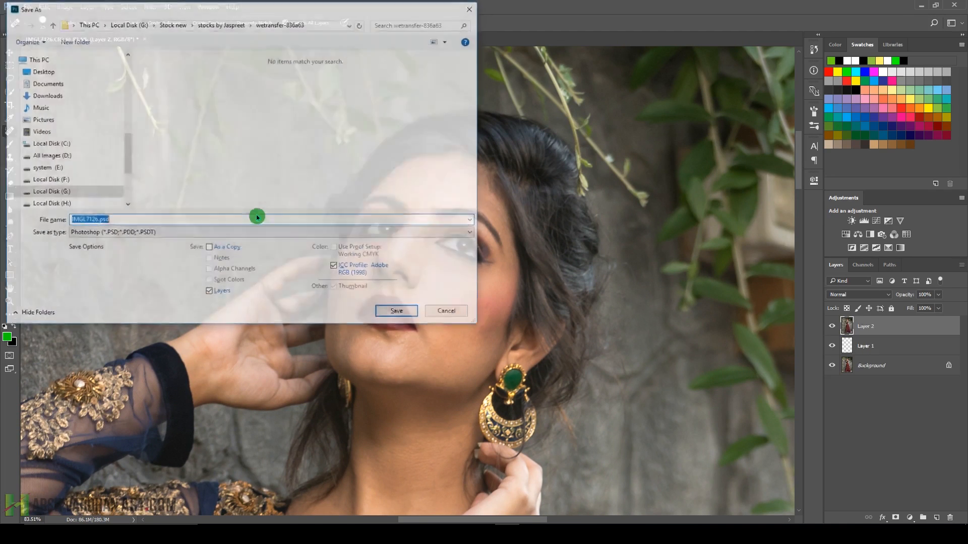
click(399, 315)
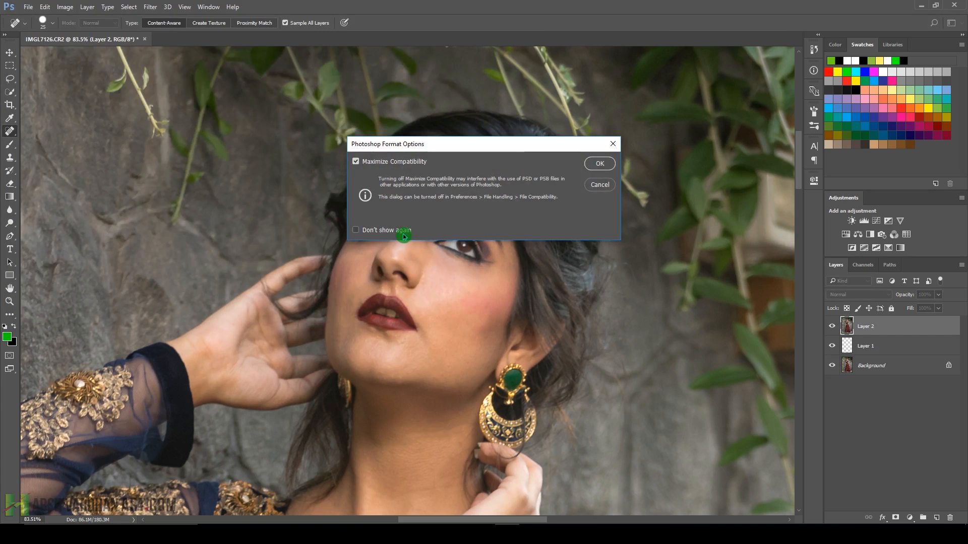
click(600, 163)
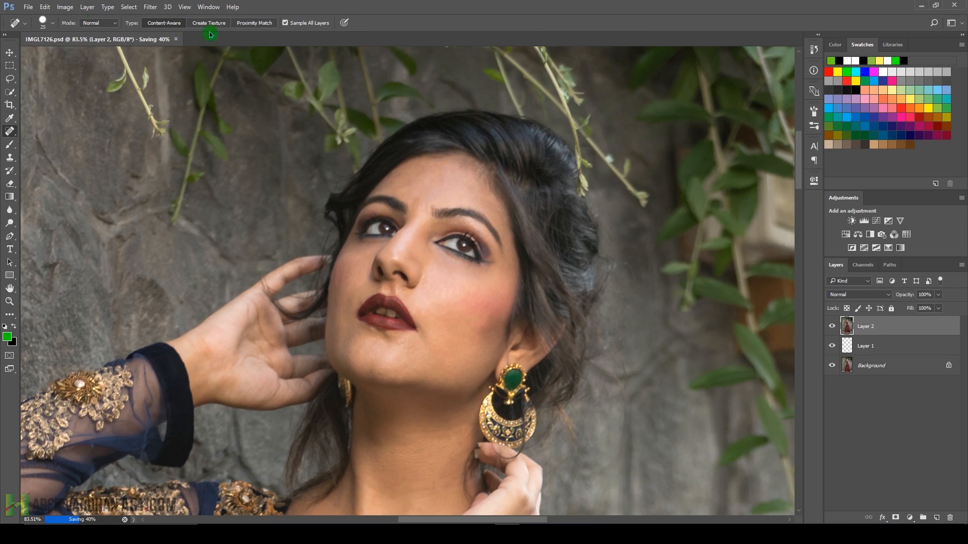
click(150, 7)
mouse_move(197, 202)
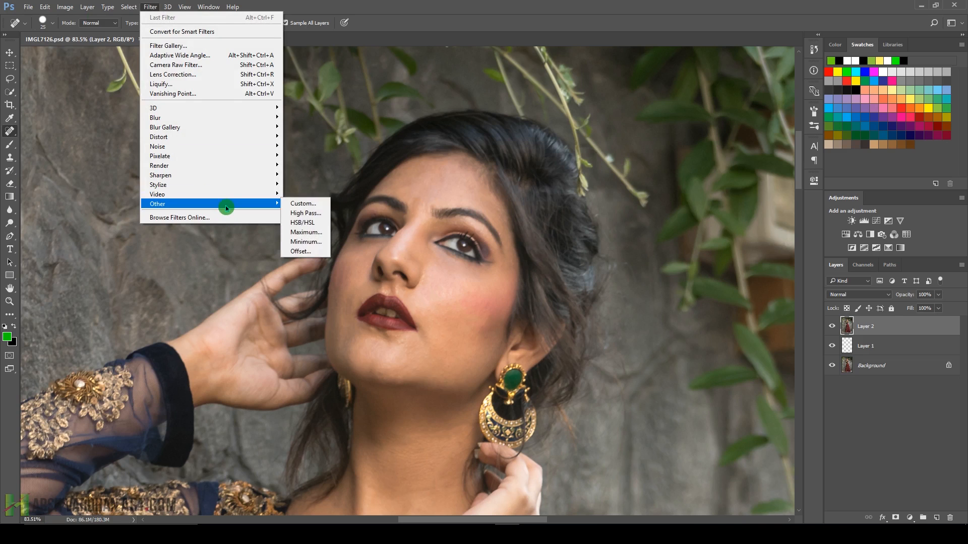
mouse_move(226, 193)
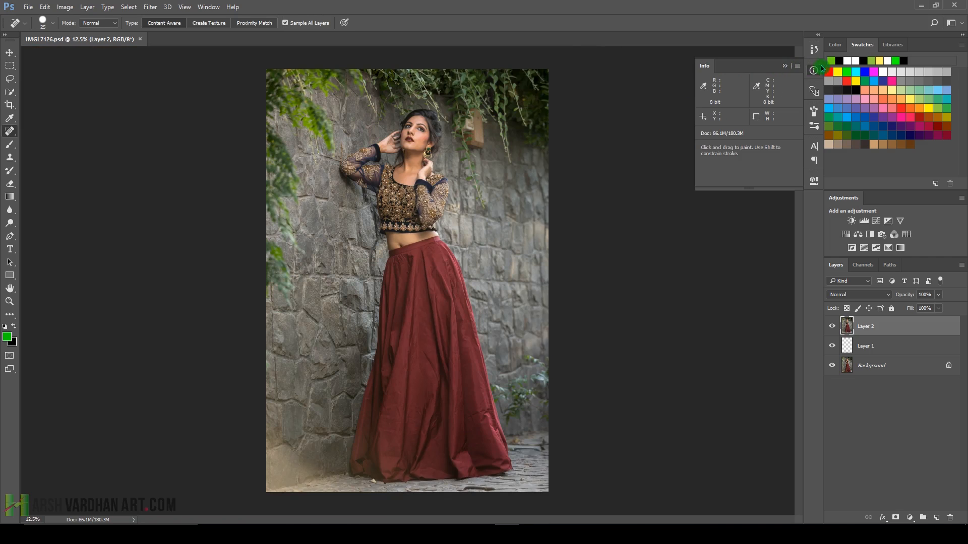
click(814, 70)
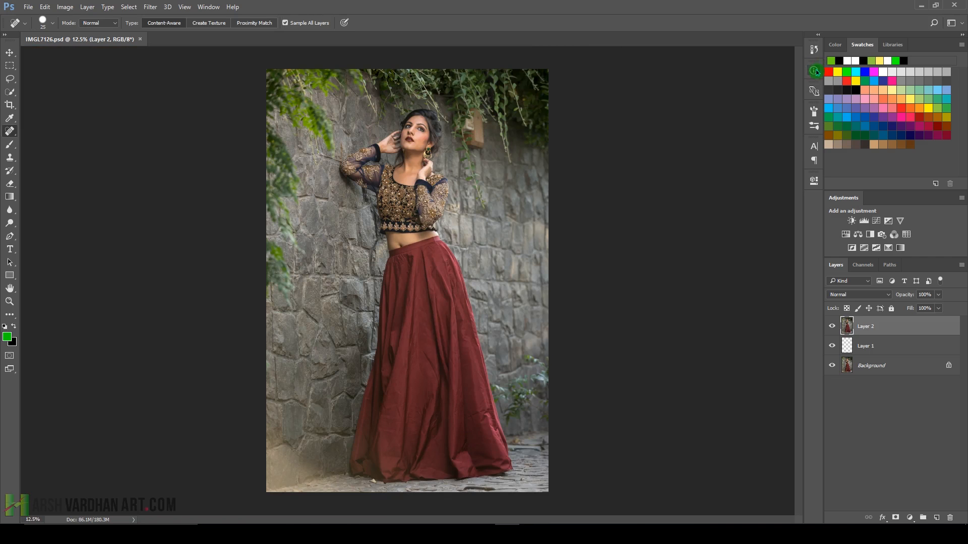
Step: Open the merged layer in the Nik Collection's Color Efex Pro 4 and choose the Dynamic Skin Softener filter
click(146, 10)
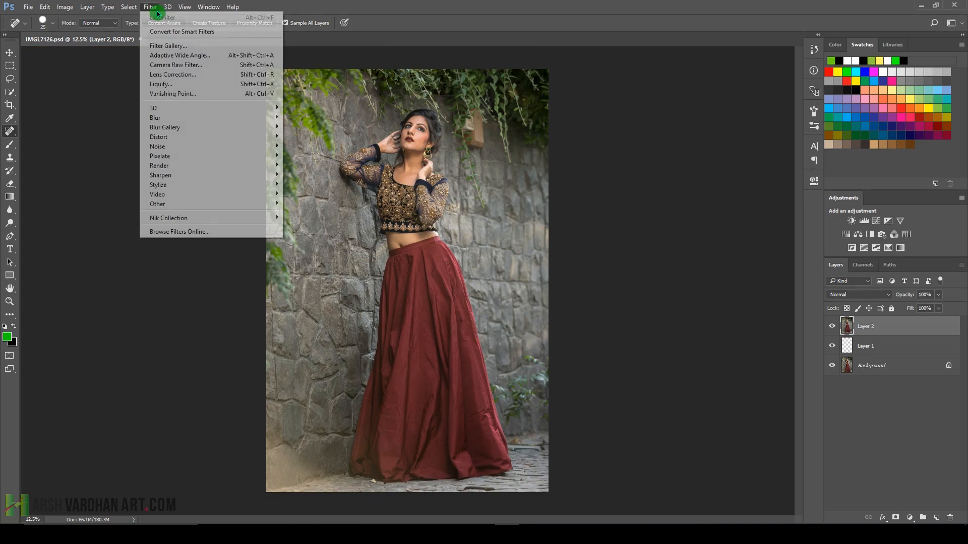
click(189, 222)
click(351, 229)
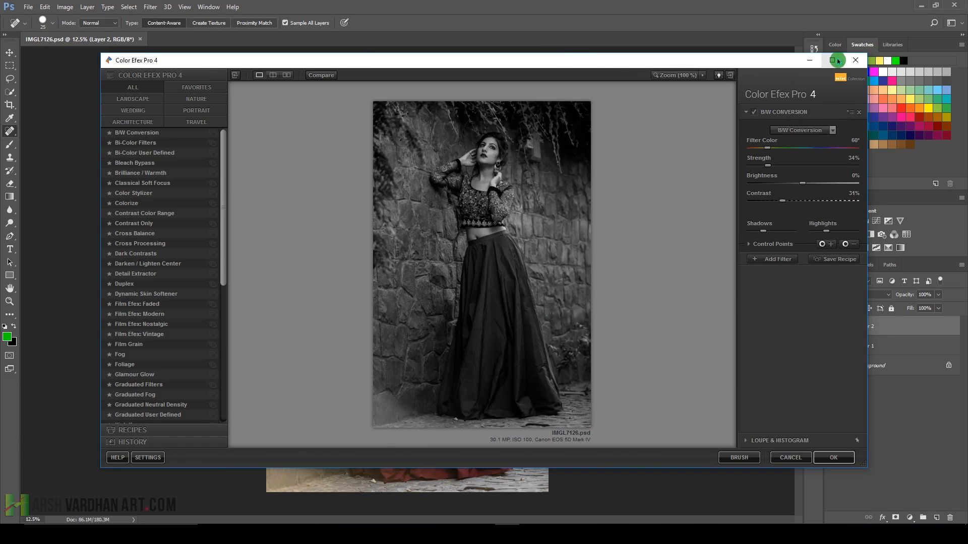
click(832, 60)
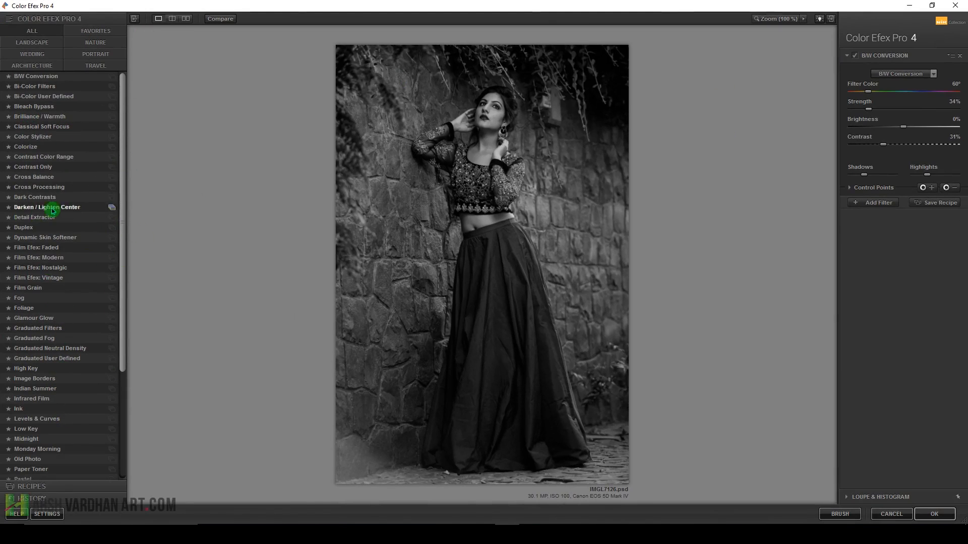
click(44, 237)
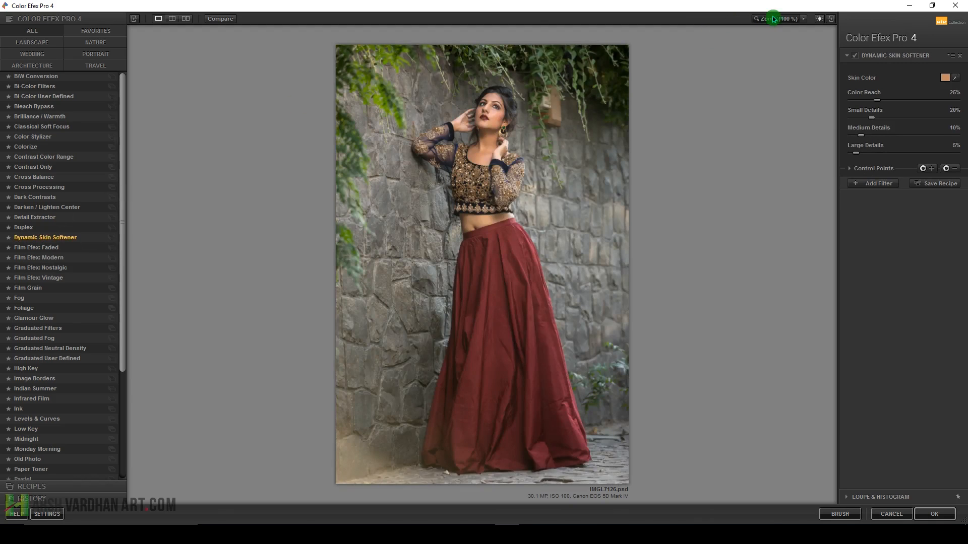
Step: Sample the filter's skin color from the woman's cheek
click(774, 19)
drag(805, 80, 809, 60)
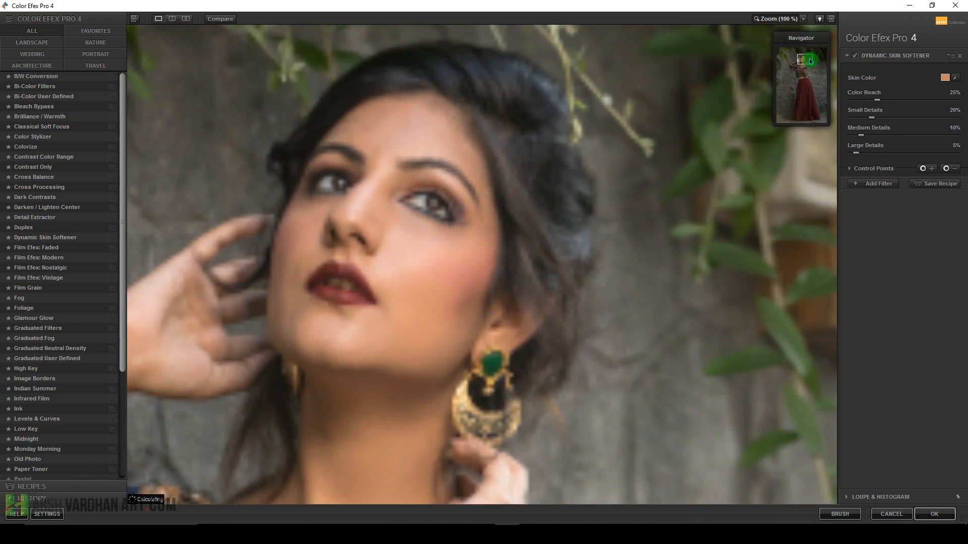
click(956, 80)
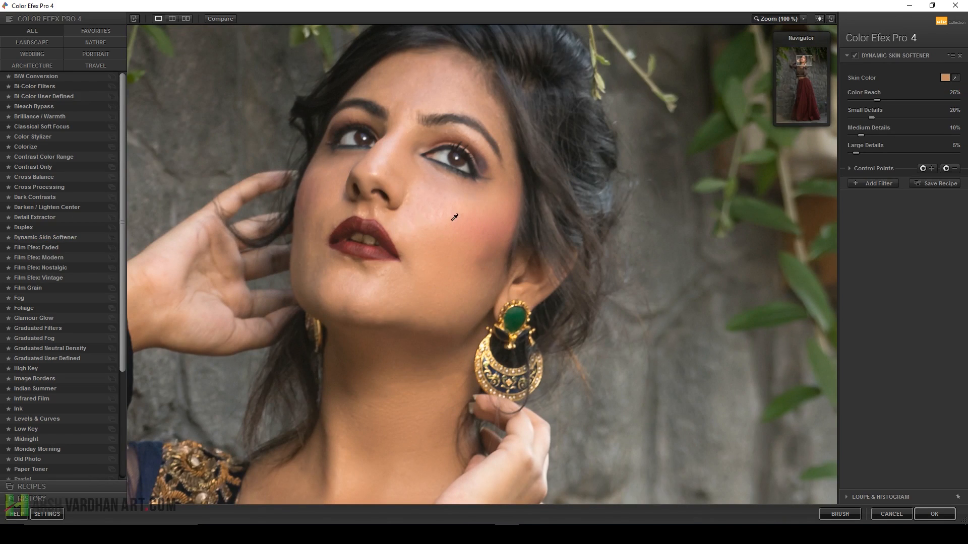
click(438, 245)
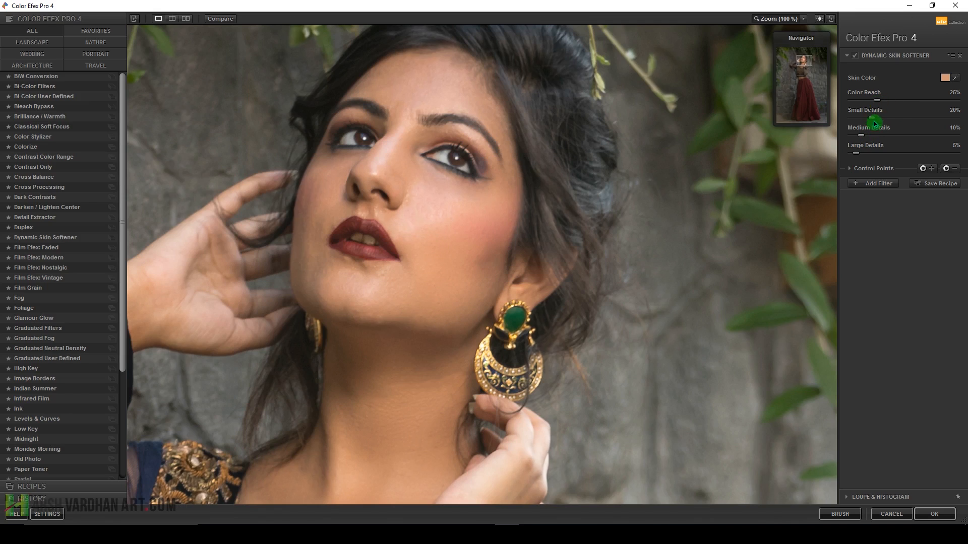
Step: Set Small Details to 31%, Medium Details to 15% and Large Details to 19%, and apply the skin softener
drag(872, 118, 883, 119)
click(787, 20)
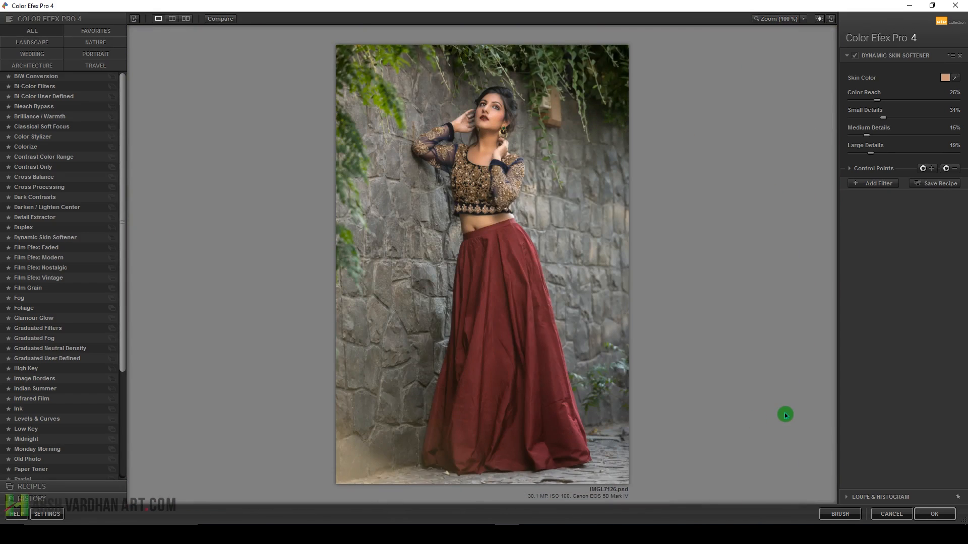
click(941, 514)
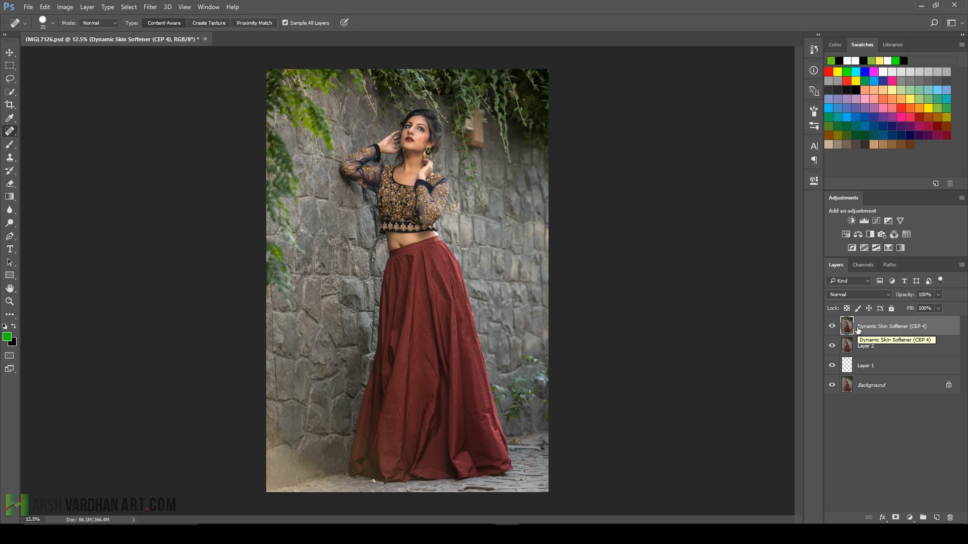
Step: Inspect the softened skin in the portrait and save the document
drag(430, 148, 421, 135)
drag(405, 171, 432, 203)
drag(535, 350, 519, 346)
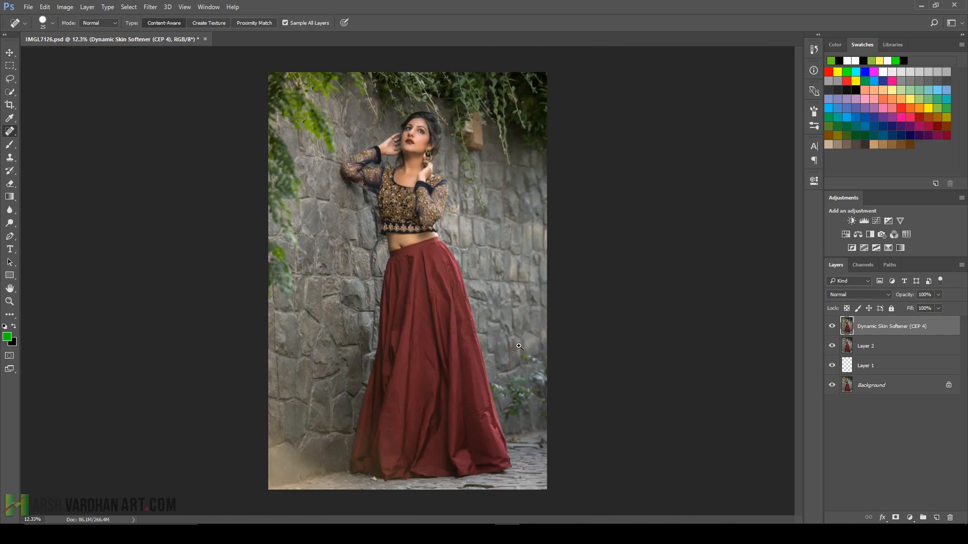
key(ctrl+s)
Step: Add a new layer above the skin-softened layer and set its blend mode to Soft Light
click(936, 519)
click(876, 295)
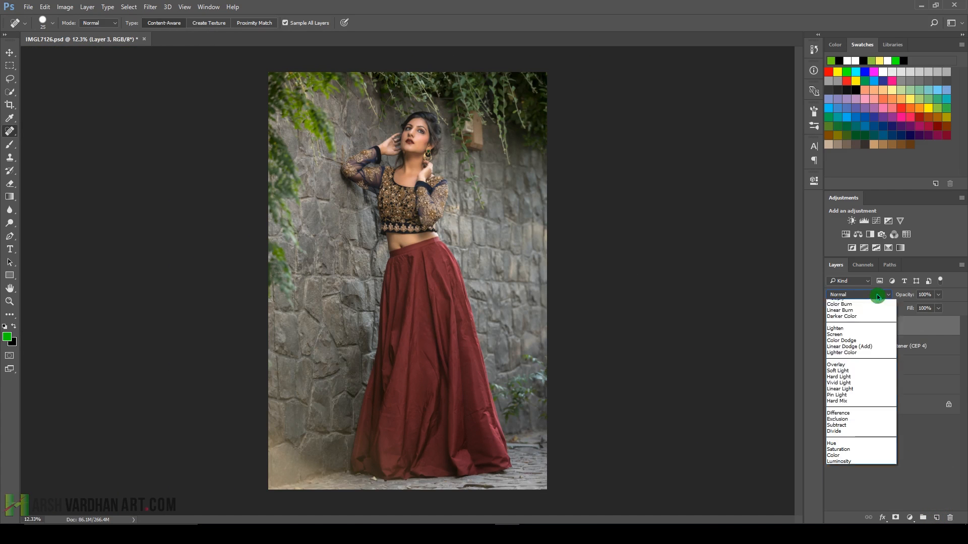
click(859, 400)
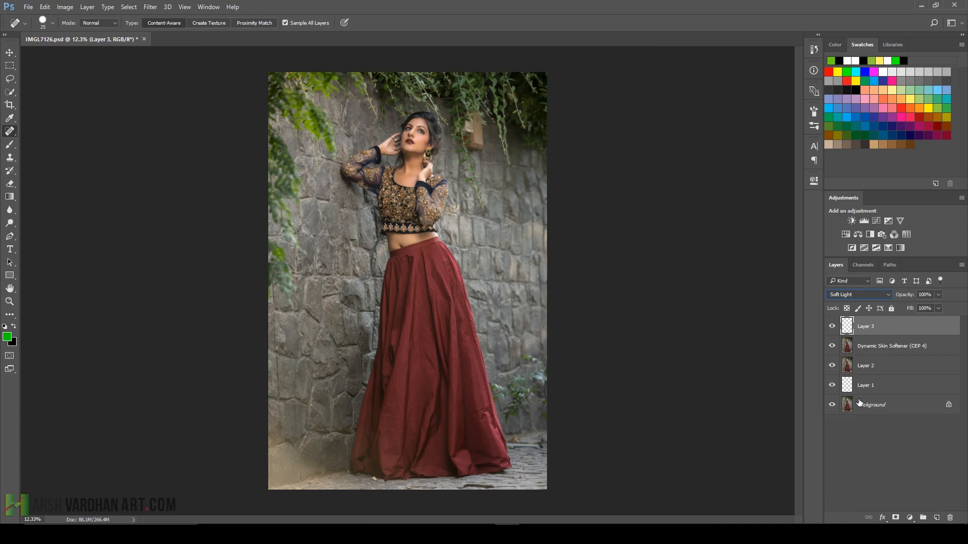
Step: Choose a soft round brush with 0% hardness and set its opacity to 10%
click(11, 148)
right_click(336, 168)
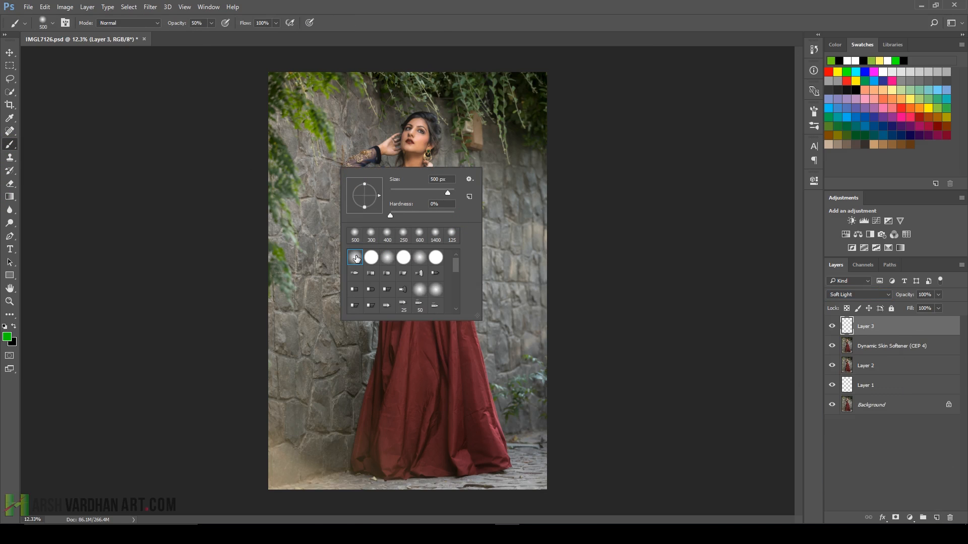
click(432, 29)
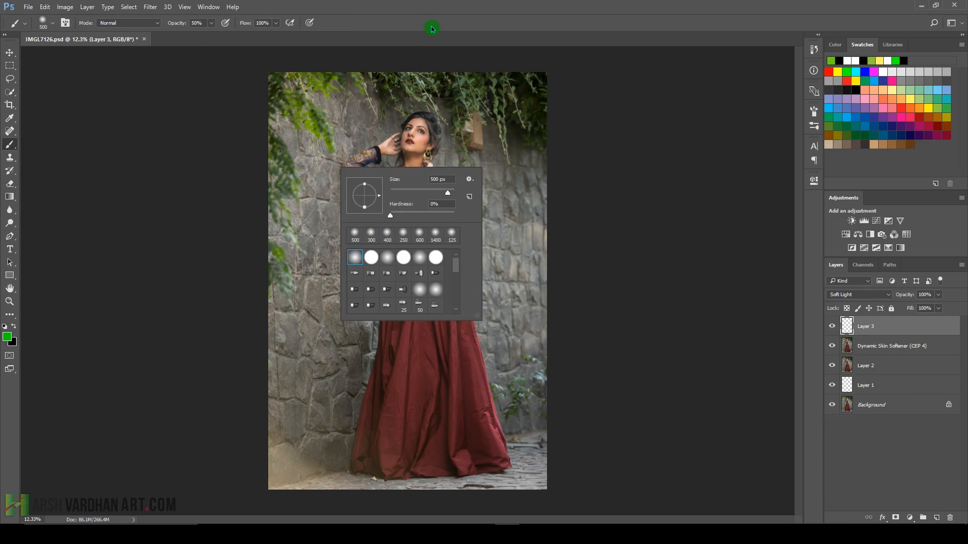
click(206, 22)
text(10)
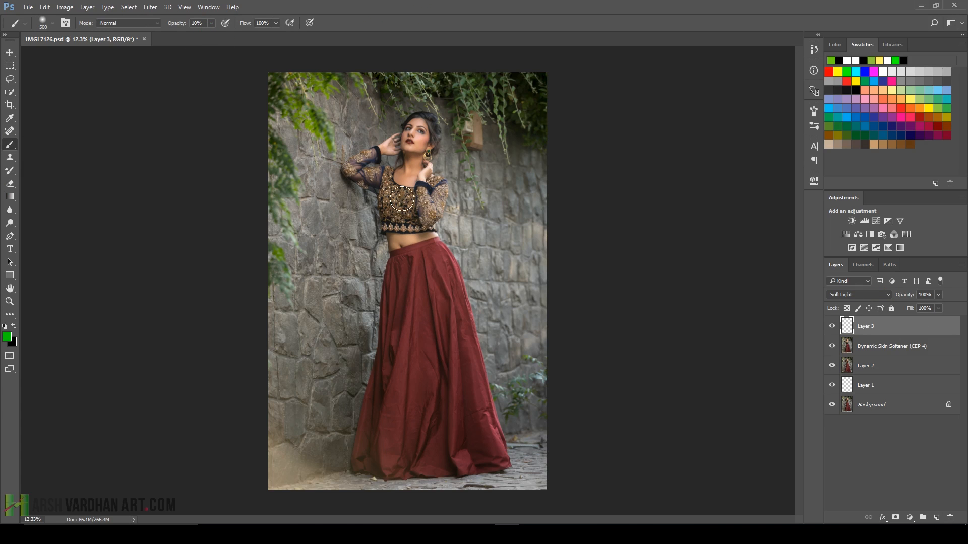
Step: Paint a light peach-orange glow over the upper-right wall and foliage with the brush enlarged to 2400 px
key(bracketright)
key(bracketright)
key(bracketright)
key(bracketright)
key(bracketright)
key(bracketright)
key(bracketright)
key(bracketright)
key(bracketright)
key(bracketright)
key(bracketright)
key(bracketright)
key(bracketright)
key(bracketright)
key(bracketright)
key(bracketright)
click(864, 89)
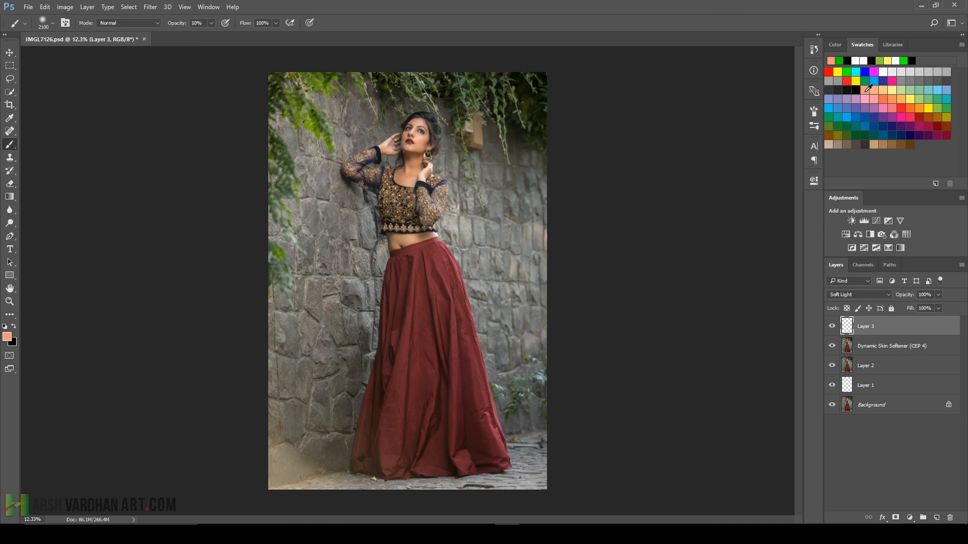
key(bracketright)
key(bracketright)
key(bracketright)
mouse_move(524, 151)
mouse_down()
mouse_move(489, 93)
mouse_move(455, 80)
mouse_move(506, 106)
mouse_move(500, 181)
mouse_move(500, 166)
mouse_move(559, 237)
mouse_move(544, 220)
mouse_move(495, 224)
mouse_move(498, 153)
mouse_move(555, 84)
mouse_move(576, 219)
mouse_move(536, 301)
mouse_move(452, 189)
mouse_move(464, 145)
mouse_move(633, 391)
mouse_move(545, 300)
mouse_move(529, 259)
mouse_move(600, 387)
mouse_move(532, 107)
mouse_move(289, 78)
mouse_move(457, 68)
mouse_move(499, 82)
mouse_move(535, 113)
mouse_move(402, 59)
mouse_move(296, 70)
mouse_move(439, 64)
mouse_move(614, 111)
mouse_move(550, 148)
mouse_move(552, 186)
mouse_move(530, 234)
mouse_move(537, 217)
mouse_move(487, 212)
mouse_move(536, 215)
mouse_move(533, 119)
mouse_up()
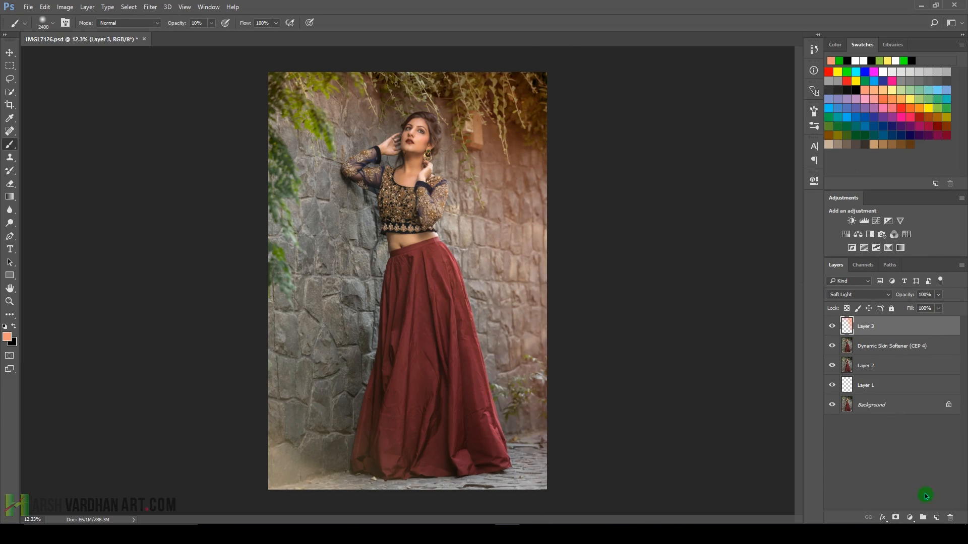
Step: Add another new layer and paint bright blue over the wall and foliage on the image's left side
click(937, 519)
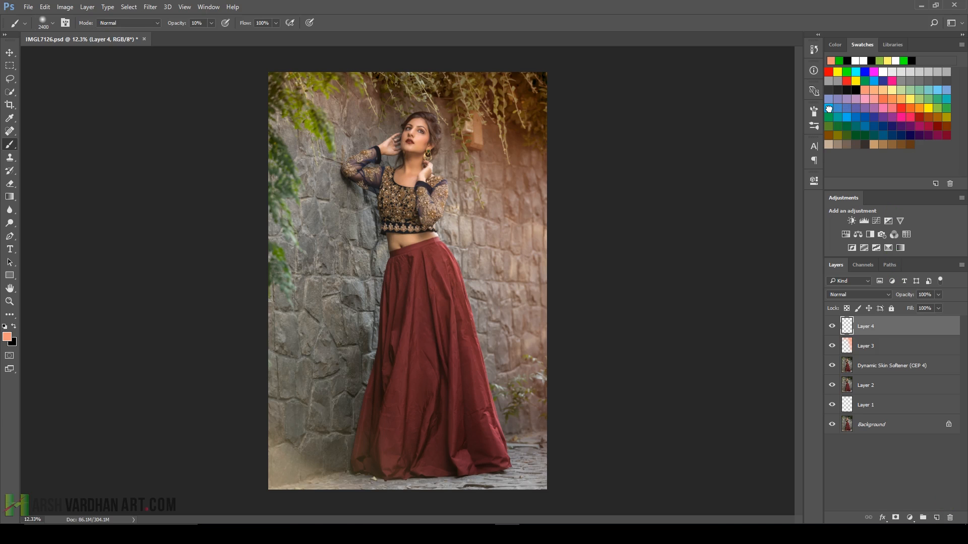
click(828, 108)
mouse_move(282, 262)
mouse_down()
mouse_move(348, 421)
mouse_move(283, 197)
mouse_move(276, 126)
mouse_move(330, 499)
mouse_move(296, 443)
mouse_move(299, 136)
mouse_move(325, 73)
mouse_move(325, 454)
mouse_move(301, 461)
mouse_move(454, 248)
mouse_move(580, 469)
mouse_up()
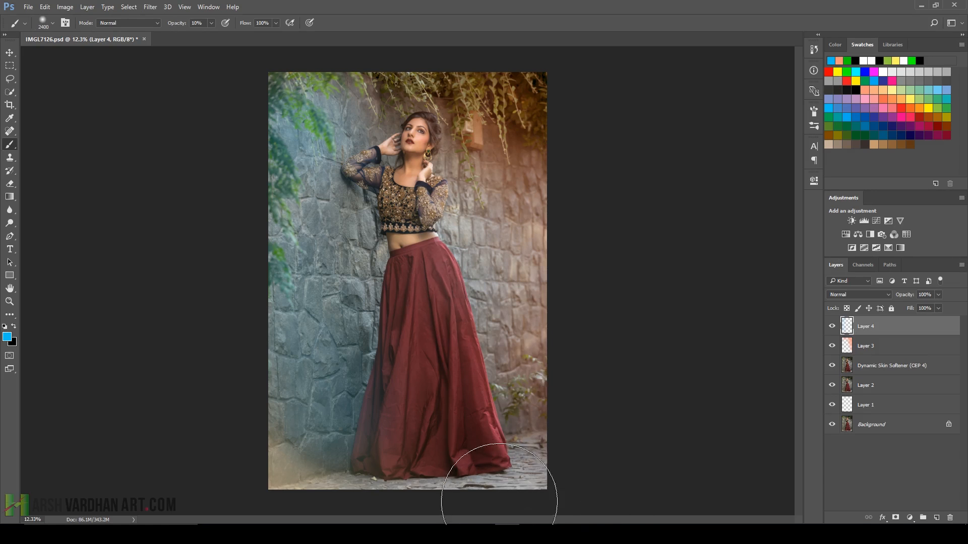
mouse_move(499, 502)
mouse_down()
mouse_move(231, 483)
mouse_move(190, 333)
mouse_move(253, 124)
mouse_move(269, 94)
mouse_move(314, 104)
mouse_move(320, 89)
mouse_move(295, 401)
mouse_move(328, 318)
mouse_move(318, 337)
mouse_up()
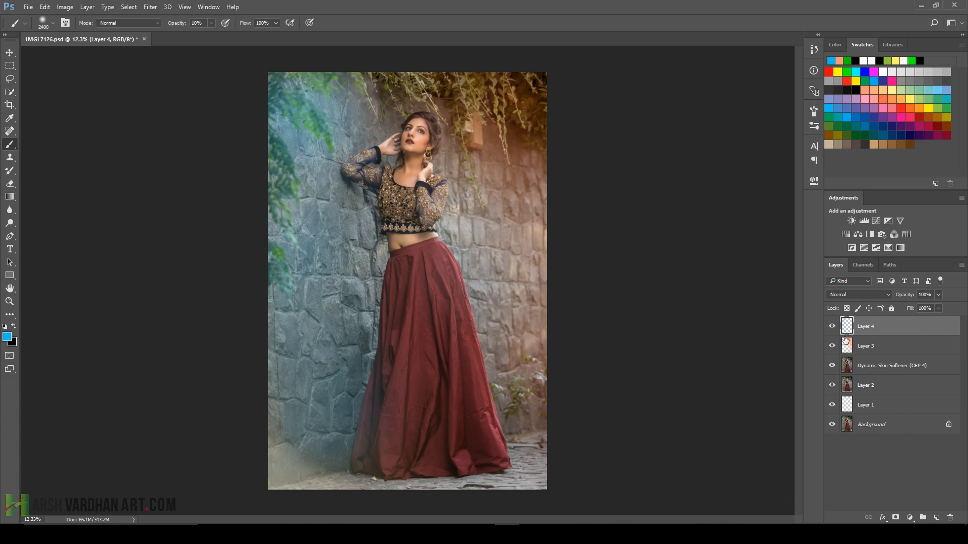
Step: Set the blue paint layer's blend mode to Soft Light and compare the image with the layer hidden and shown
click(832, 327)
click(832, 328)
click(832, 327)
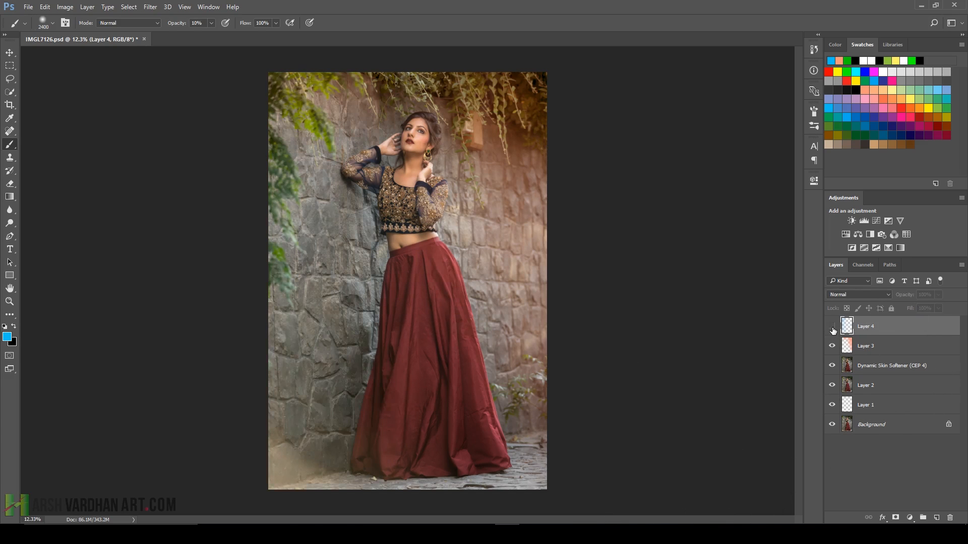
click(832, 328)
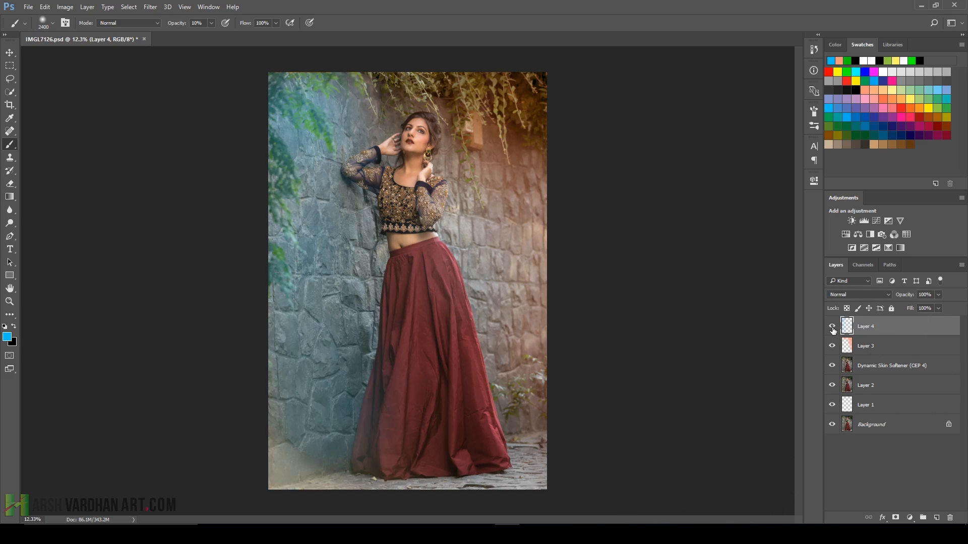
click(872, 294)
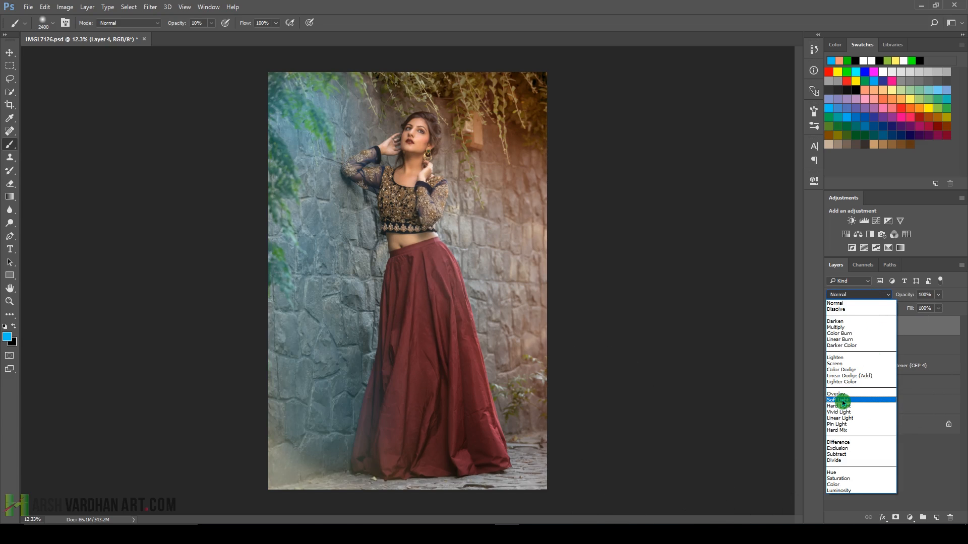
click(842, 402)
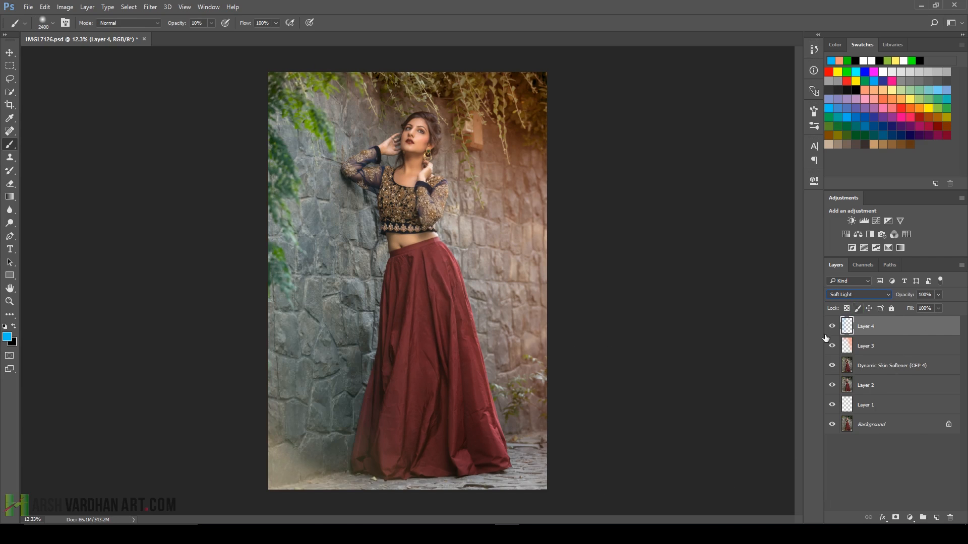
click(832, 327)
click(832, 327)
Step: Add a Gradient fill layer above the blue paint layer
click(910, 519)
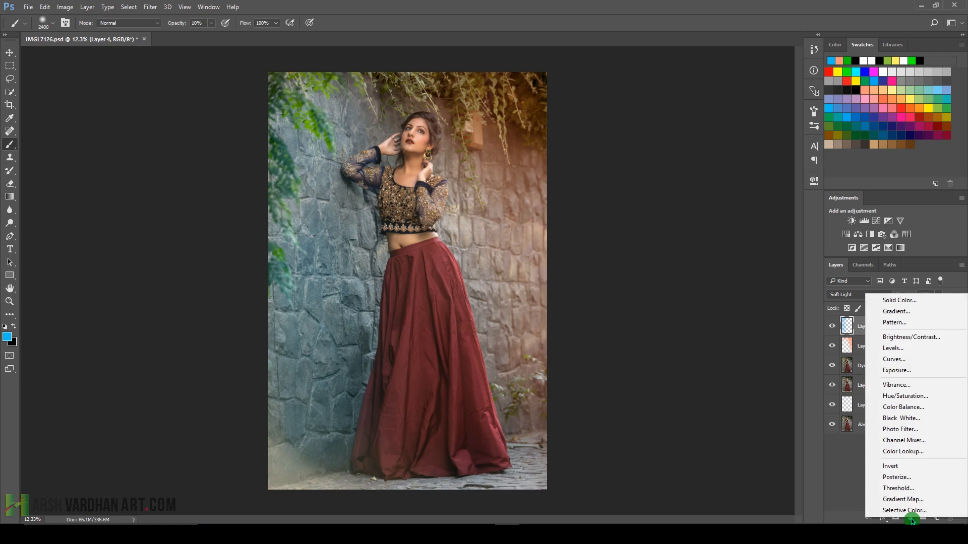
drag(912, 521, 907, 313)
drag(477, 134, 708, 162)
Step: Recolor the gradient's starting color stop by sampling the skirt and darkening the sampled color to 1e1b22
click(700, 181)
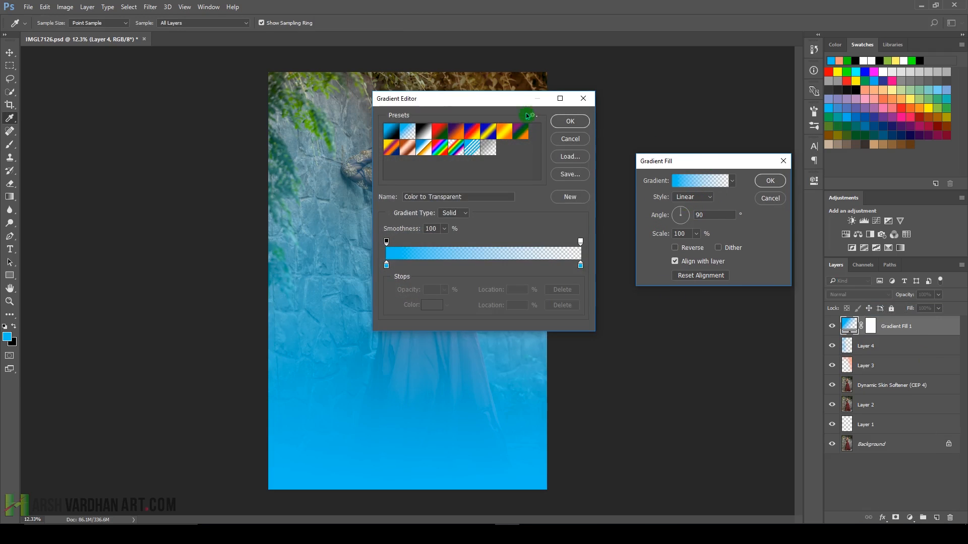
drag(499, 101, 790, 138)
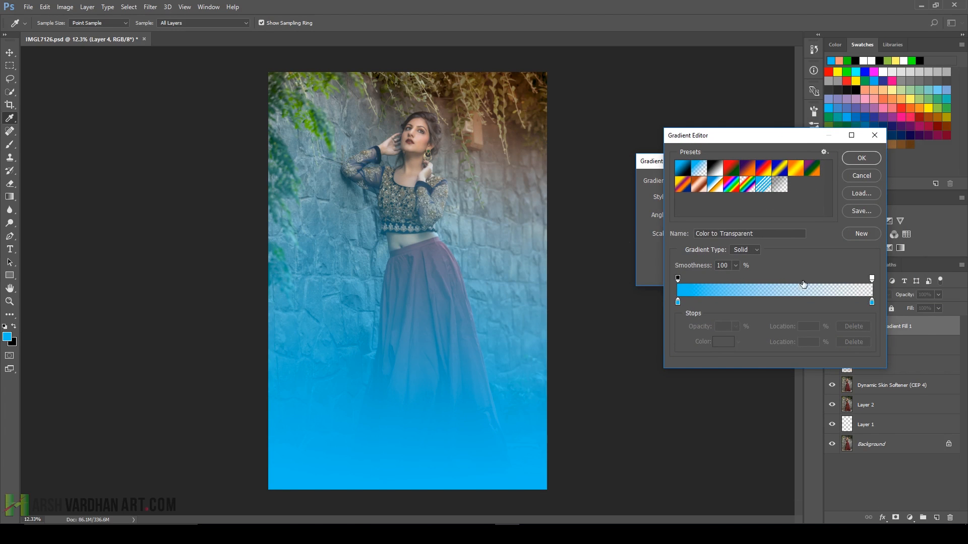
click(679, 303)
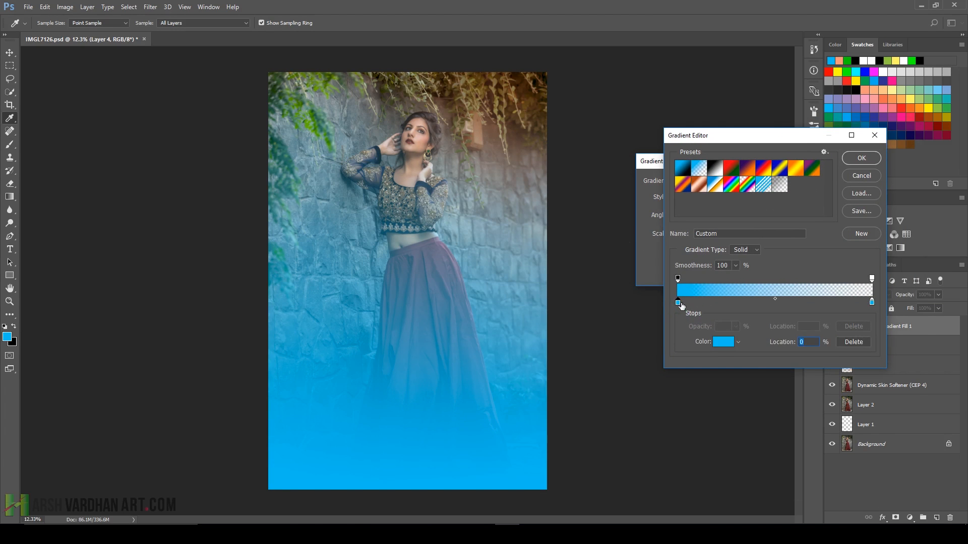
click(722, 342)
drag(447, 126, 681, 126)
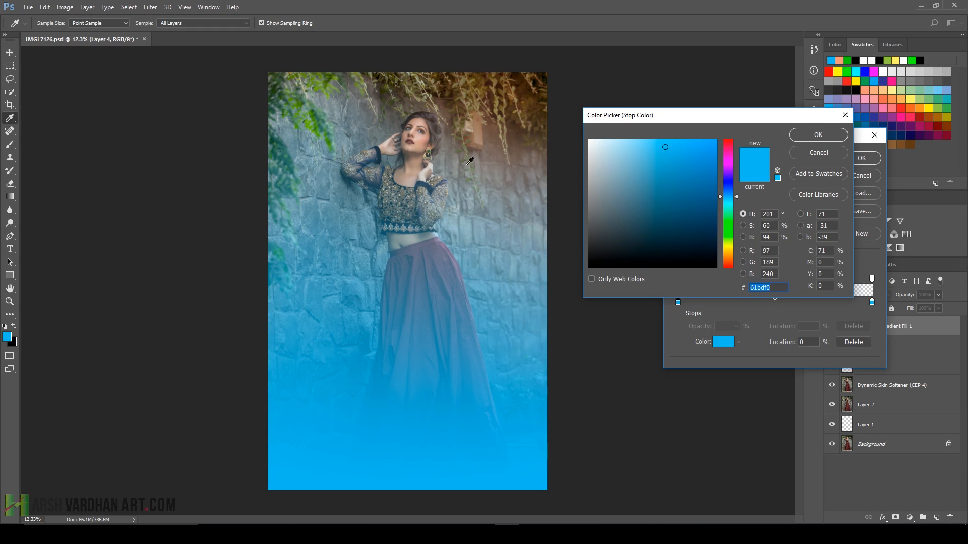
click(442, 256)
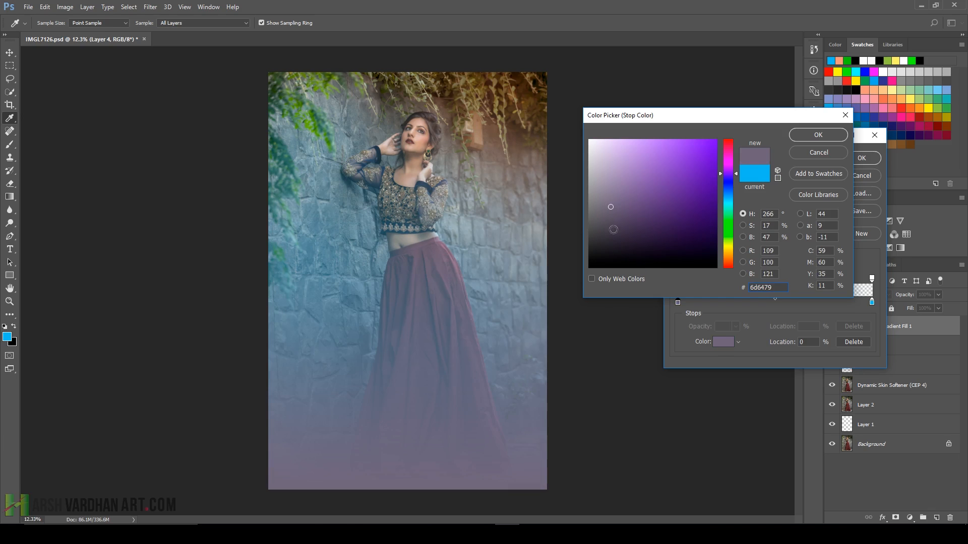
drag(612, 231, 614, 251)
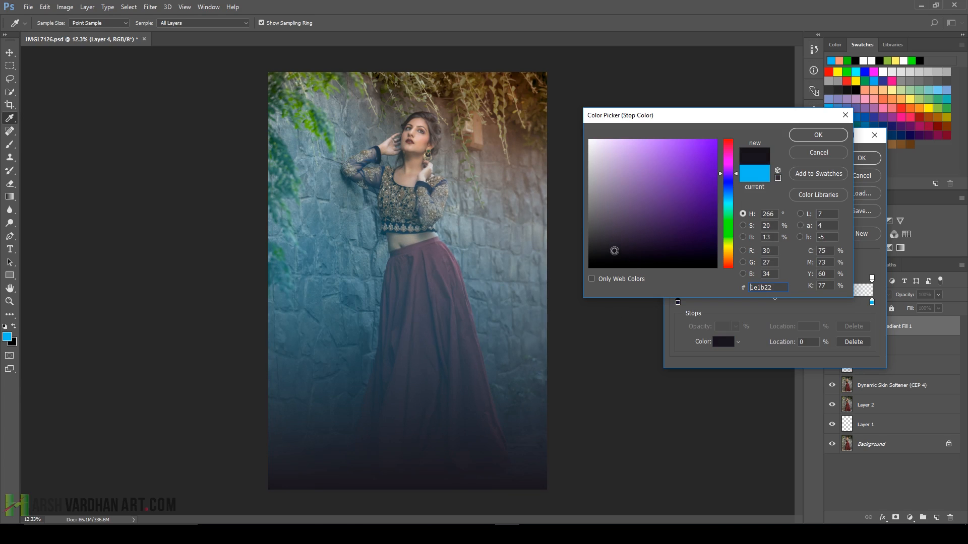
click(822, 139)
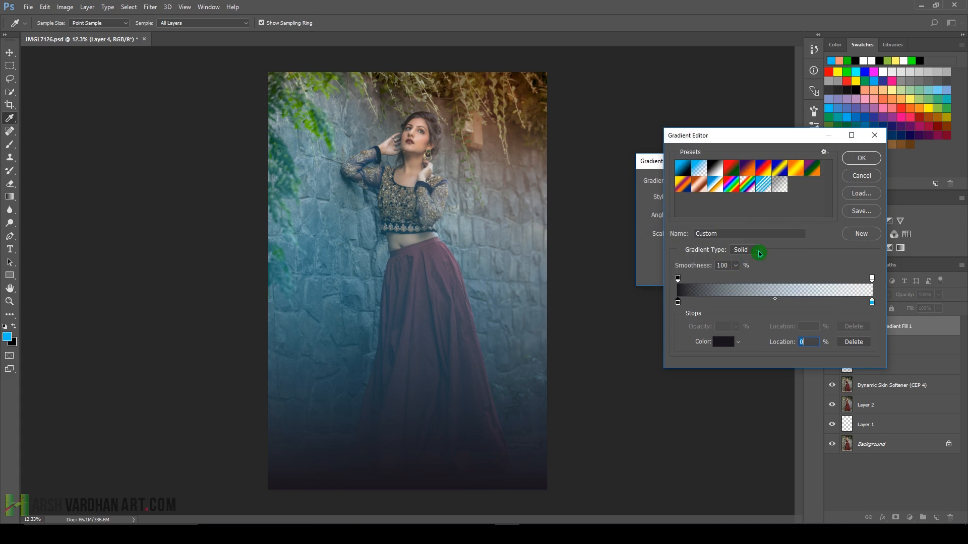
Step: Accept the edited gradient colors and set the gradient fill to a reversed Radial style
click(861, 158)
drag(733, 165, 769, 154)
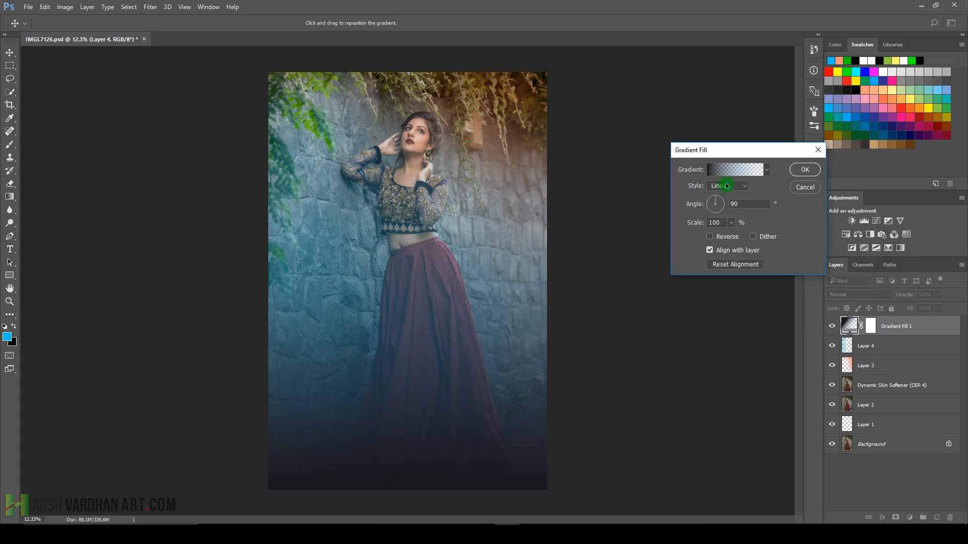
click(739, 187)
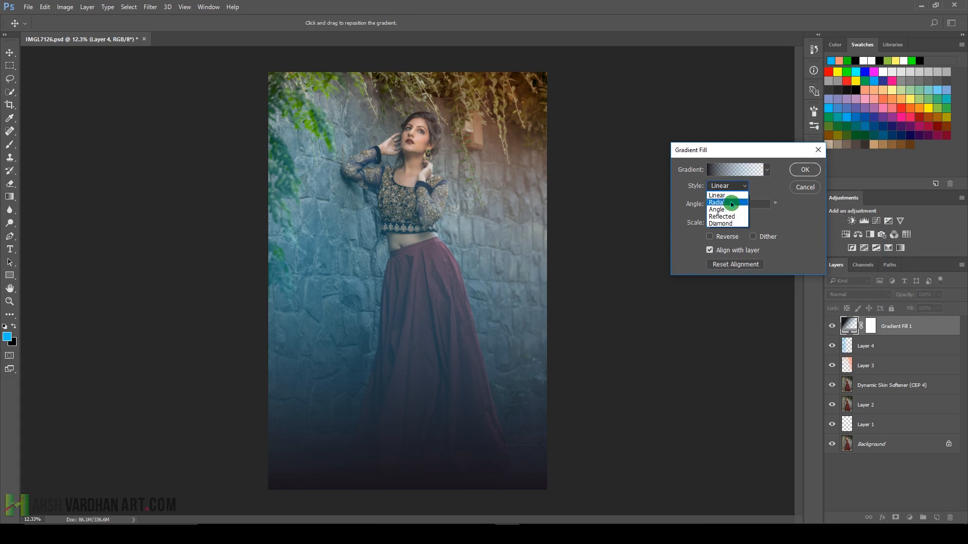
click(731, 202)
click(710, 237)
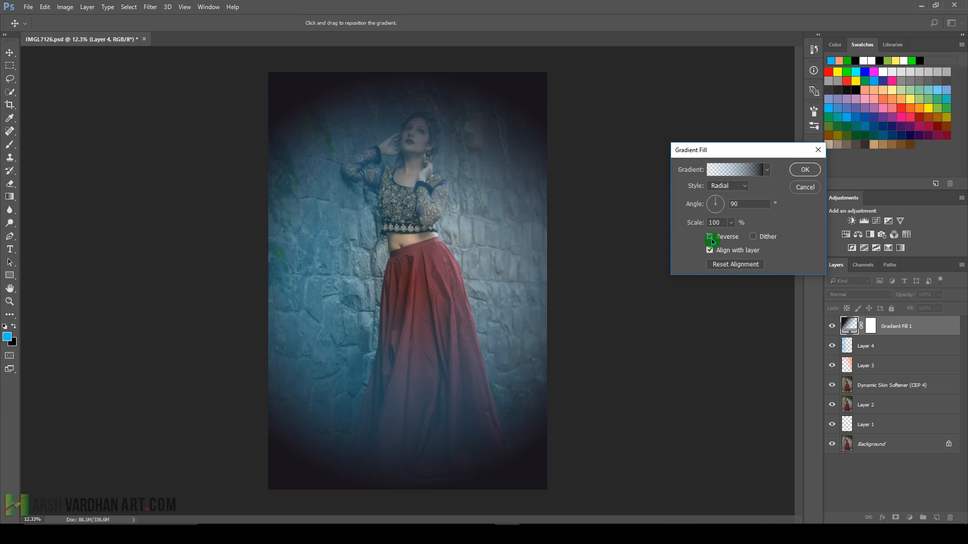
Step: Move the radial gradient's center toward the image's upper right and enlarge its scale to about 200%
drag(405, 270, 467, 173)
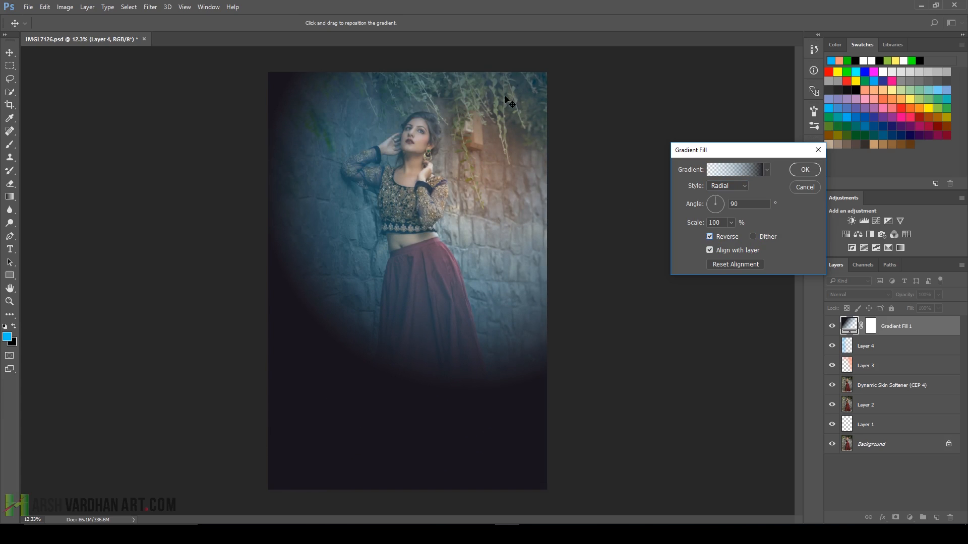
click(732, 223)
drag(734, 237, 737, 239)
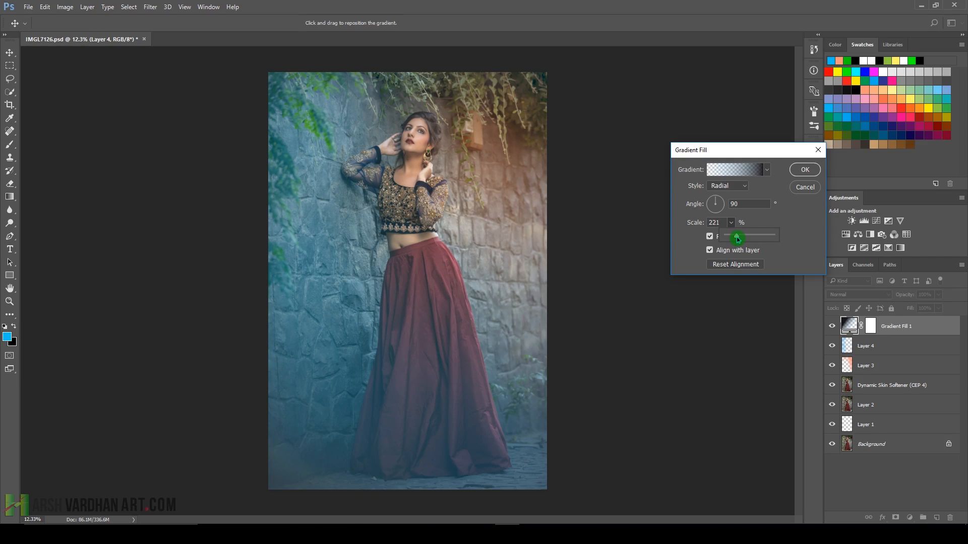
Step: Append the Neutral Density presets to the gradient library and use Black To Transparent for the gradient fill
click(747, 173)
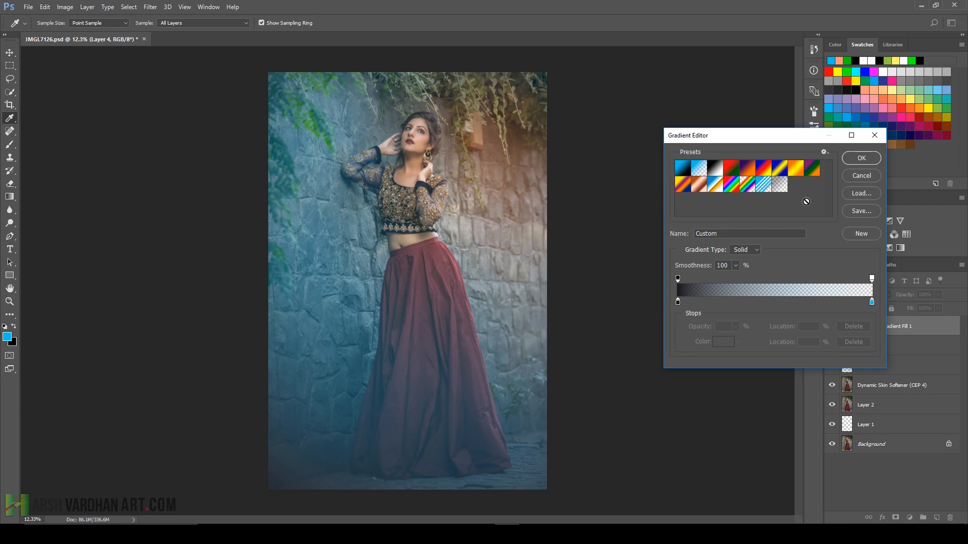
click(825, 152)
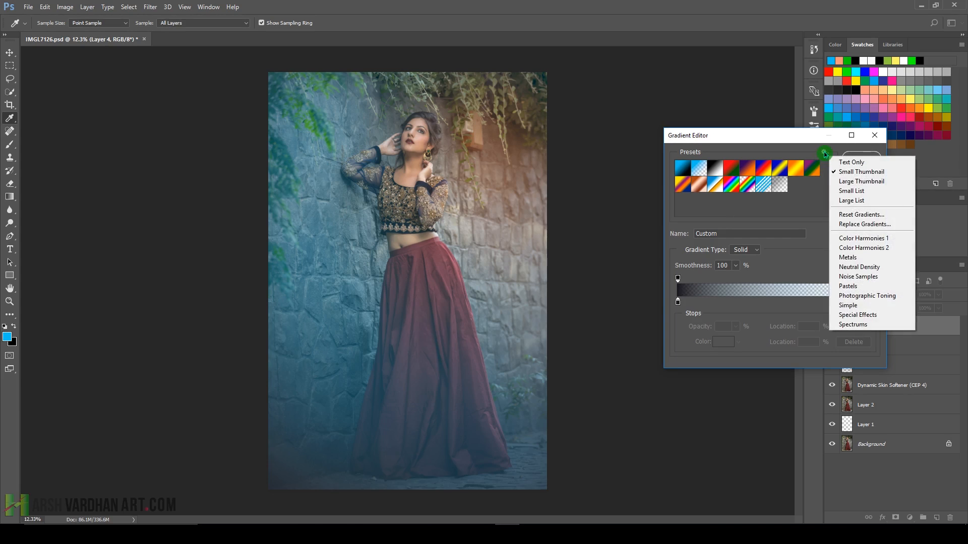
click(862, 270)
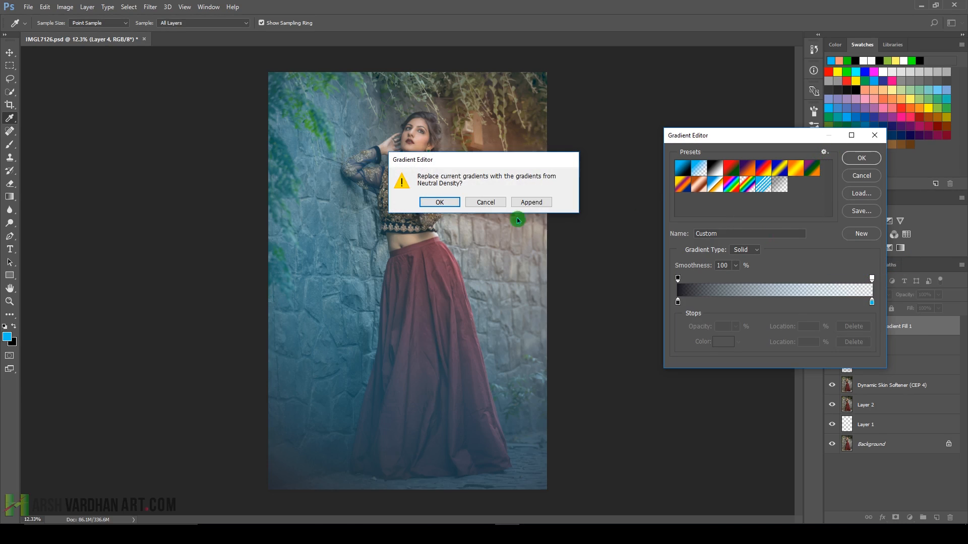
click(536, 202)
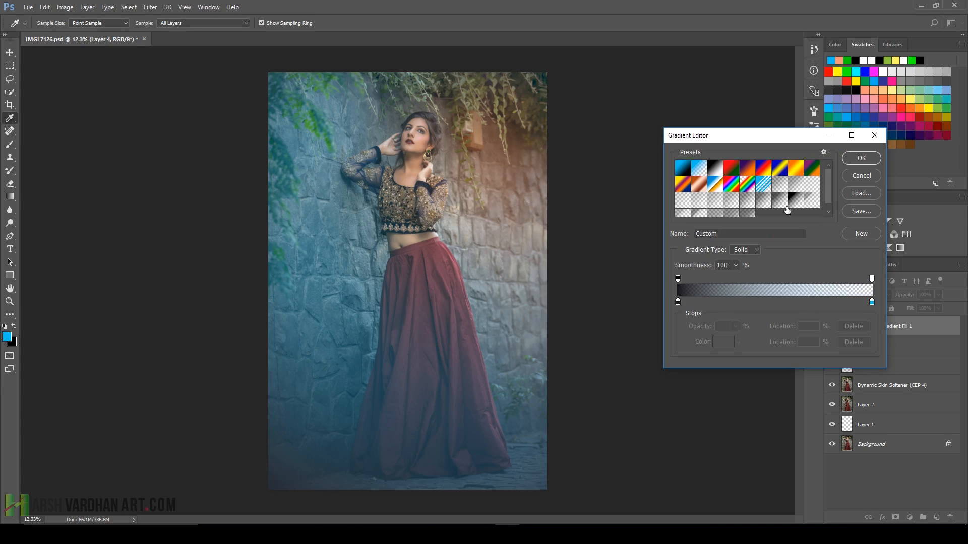
click(792, 202)
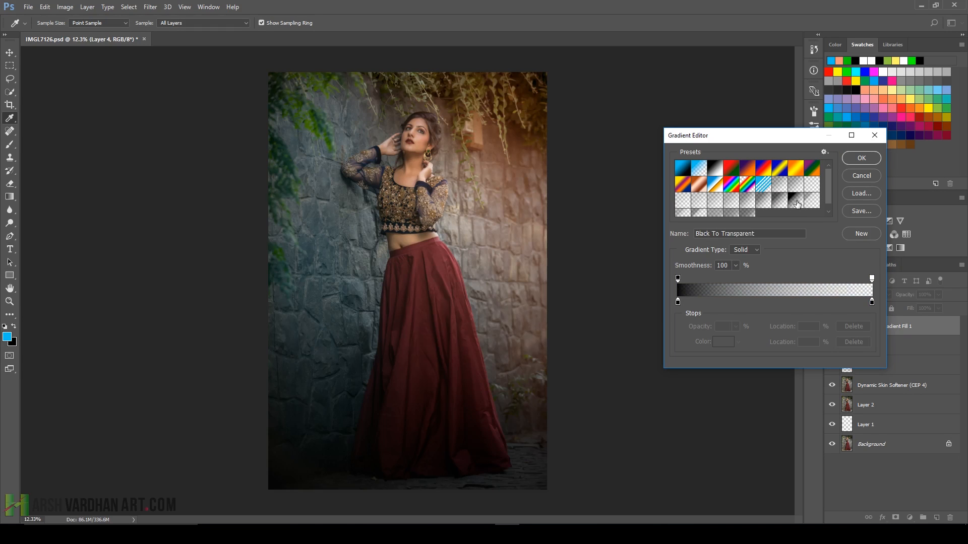
click(866, 164)
click(863, 159)
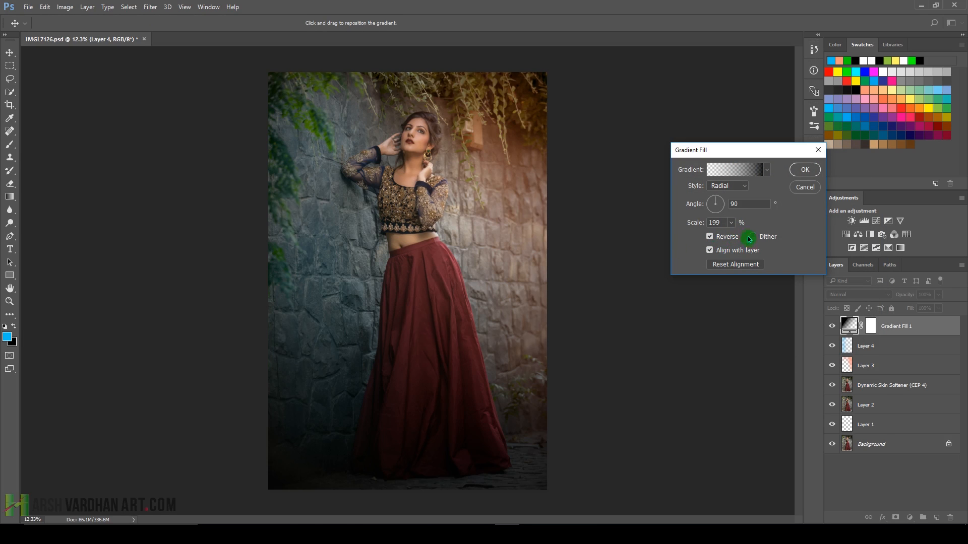
Step: Set the gradient fill's scale to 210% and apply the fill
click(731, 223)
drag(734, 230, 733, 236)
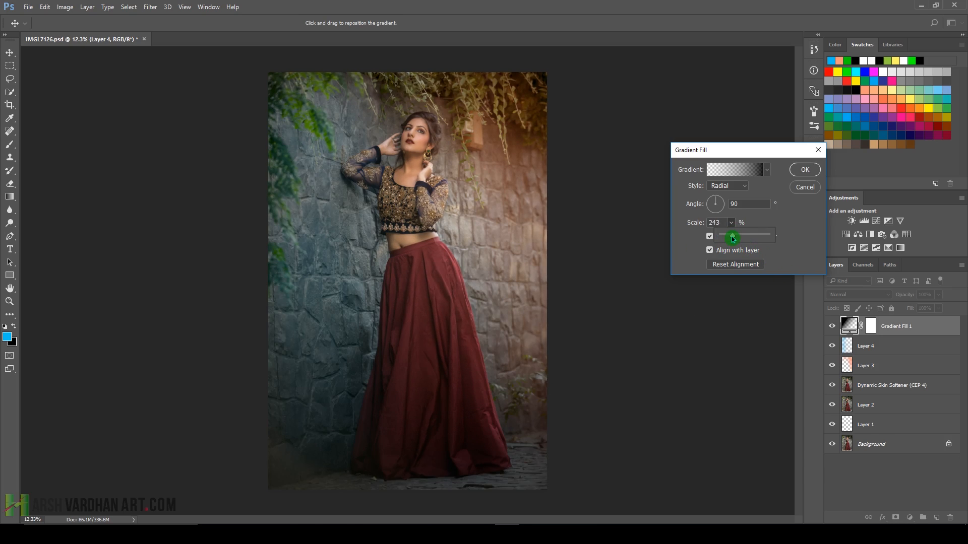
drag(731, 237, 731, 237)
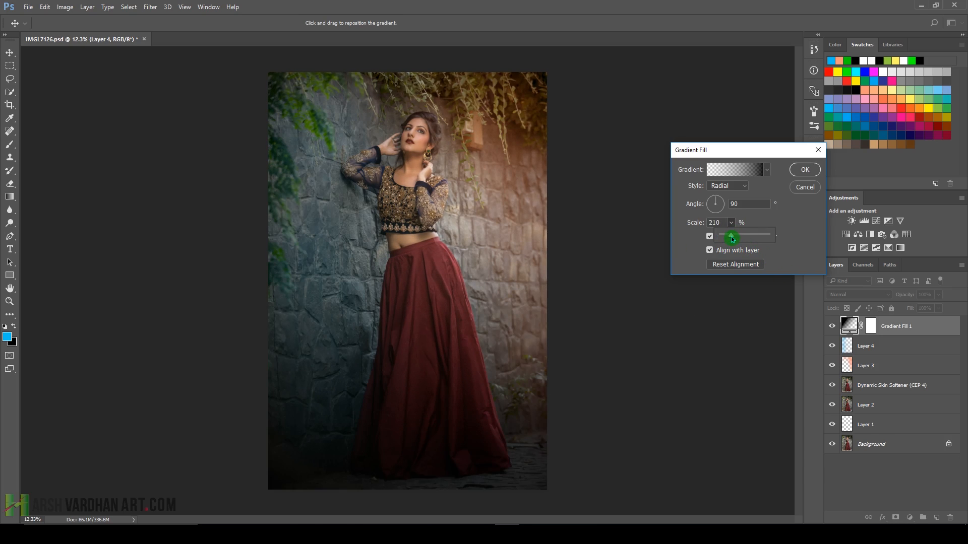
click(805, 170)
key(b)
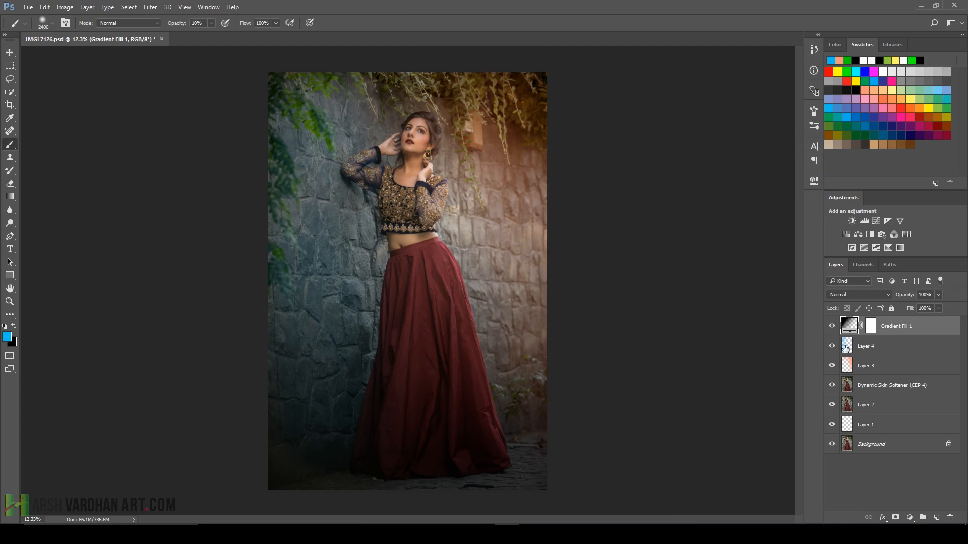
Step: Group all layers above the Background and compare the image with the group hidden and shown
shift+click(866, 424)
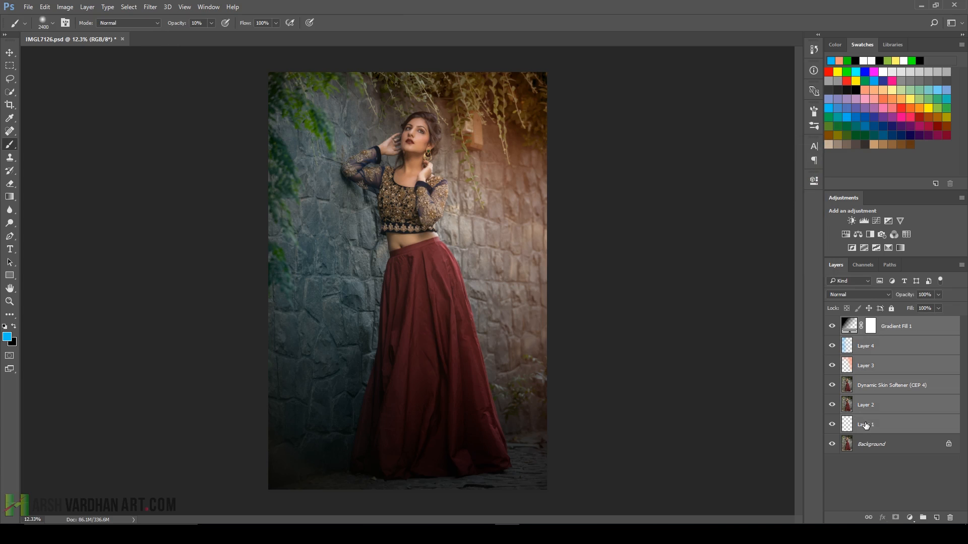
key(ctrl+g)
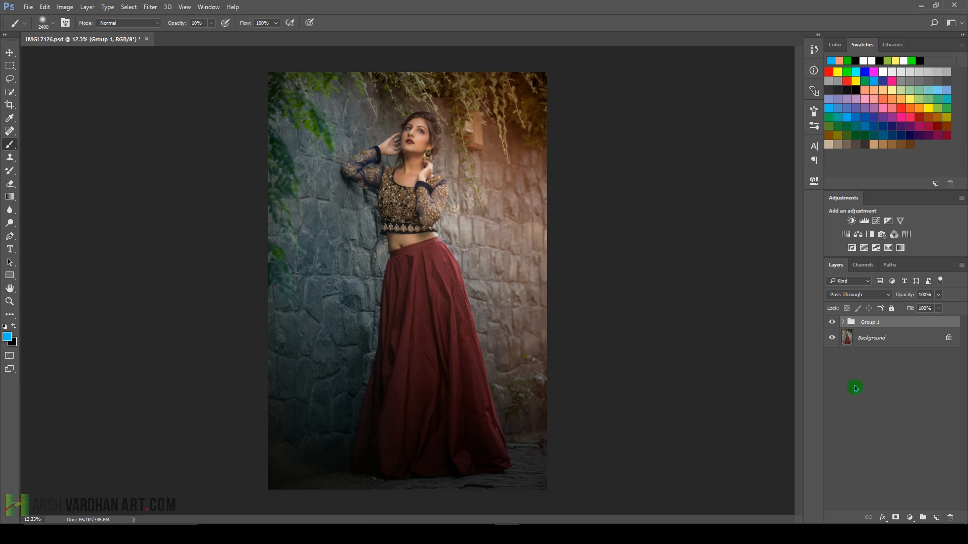
click(833, 324)
click(833, 324)
mouse_move(396, 113)
mouse_down()
mouse_move(474, 132)
mouse_move(410, 151)
mouse_up()
mouse_move(472, 274)
mouse_down()
mouse_move(448, 269)
mouse_move(474, 280)
mouse_move(466, 280)
mouse_up()
Step: Stamp all visible layers into a new top layer and open it in the Color Efex Pro 4 filter
key(ctrl+shift+alt+e)
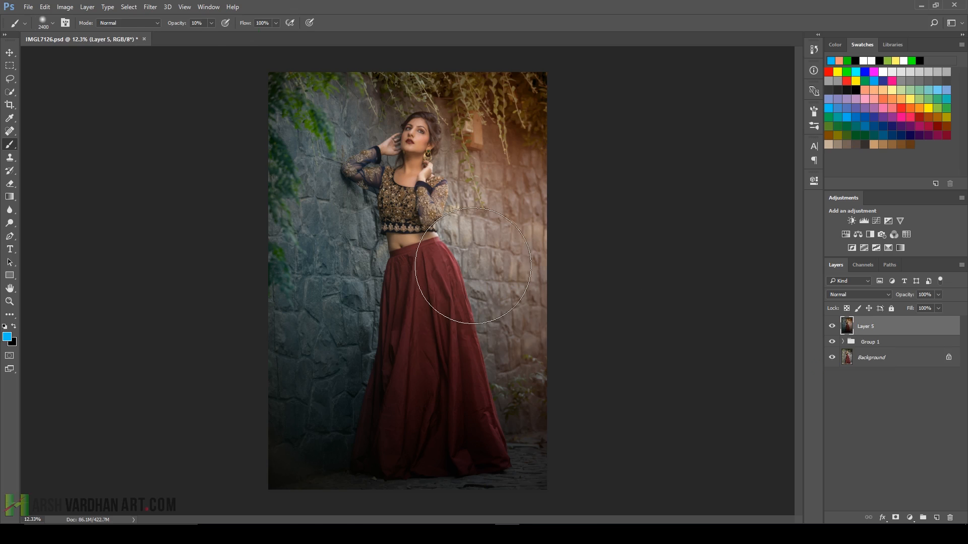
click(151, 6)
mouse_move(219, 217)
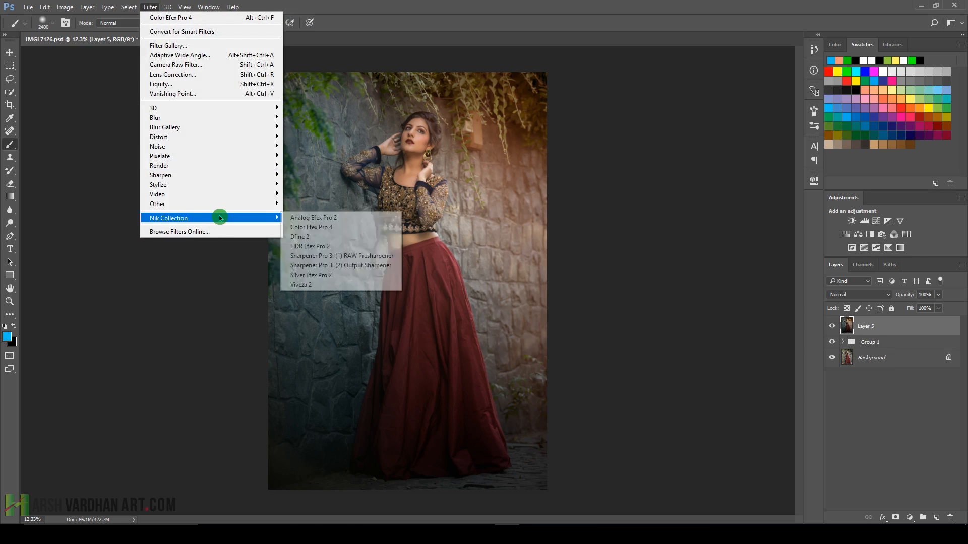
click(340, 228)
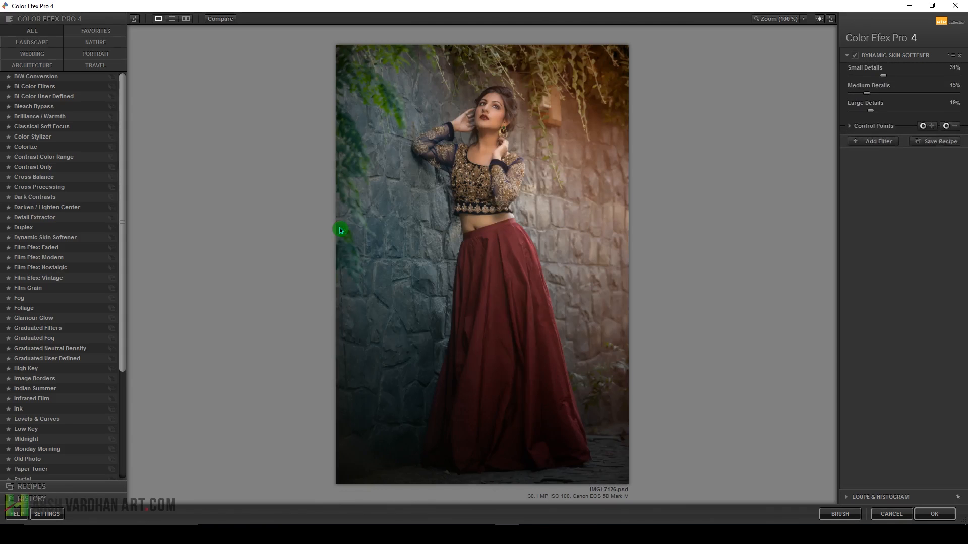
Step: Choose the Cross Processing filter and set its method to C01 after trying C04
click(28, 192)
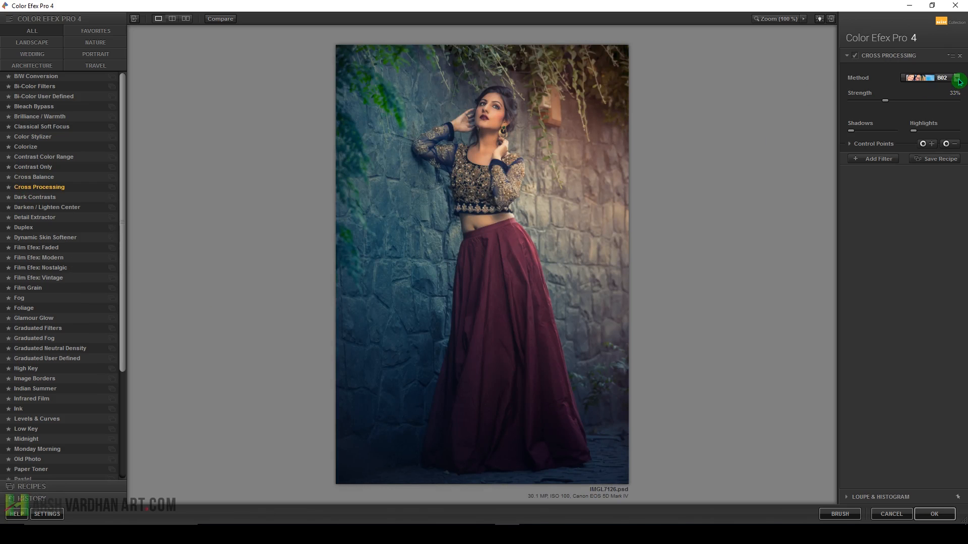
click(958, 79)
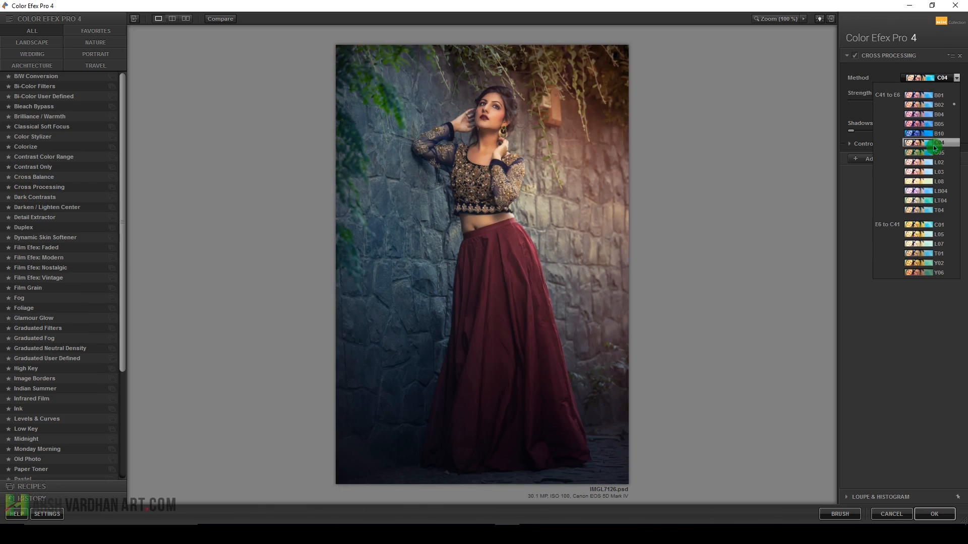
click(934, 146)
click(956, 78)
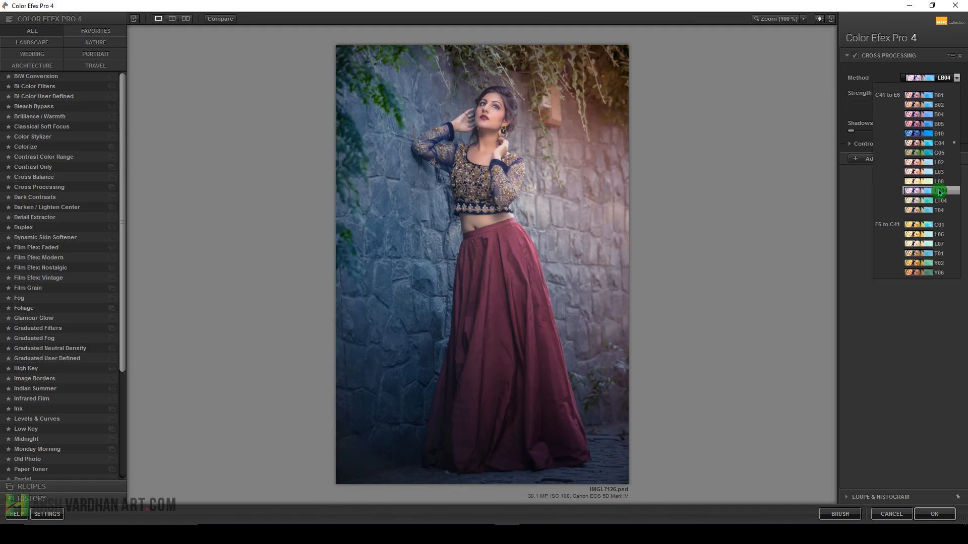
click(935, 230)
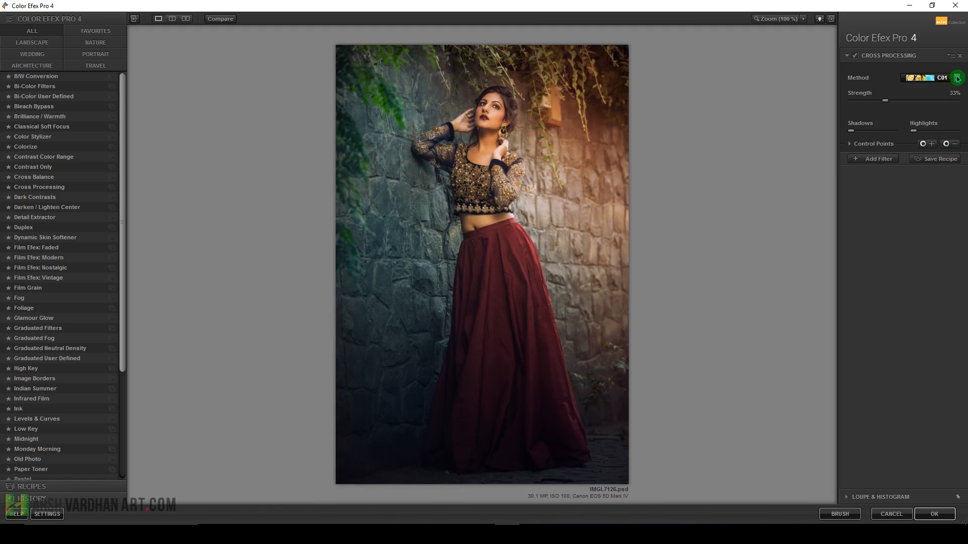
click(956, 78)
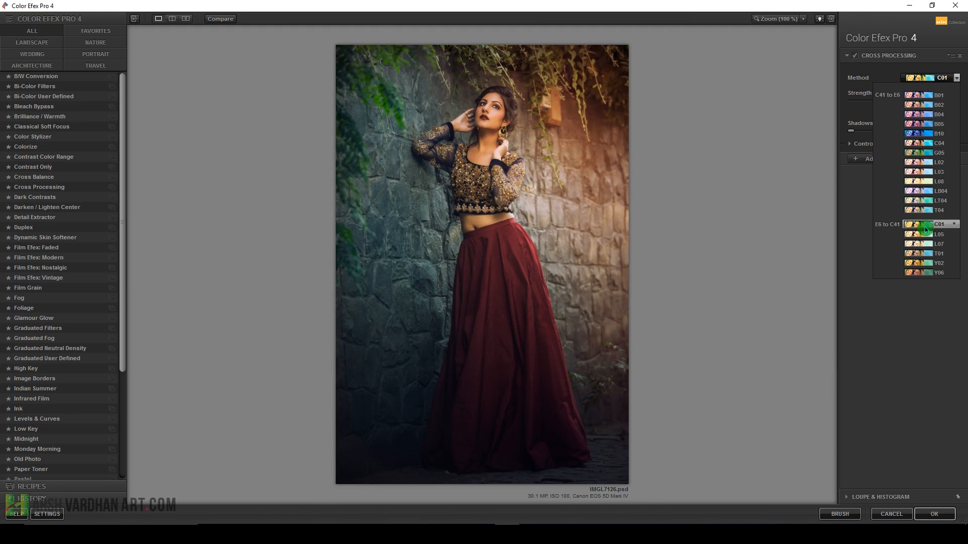
click(925, 226)
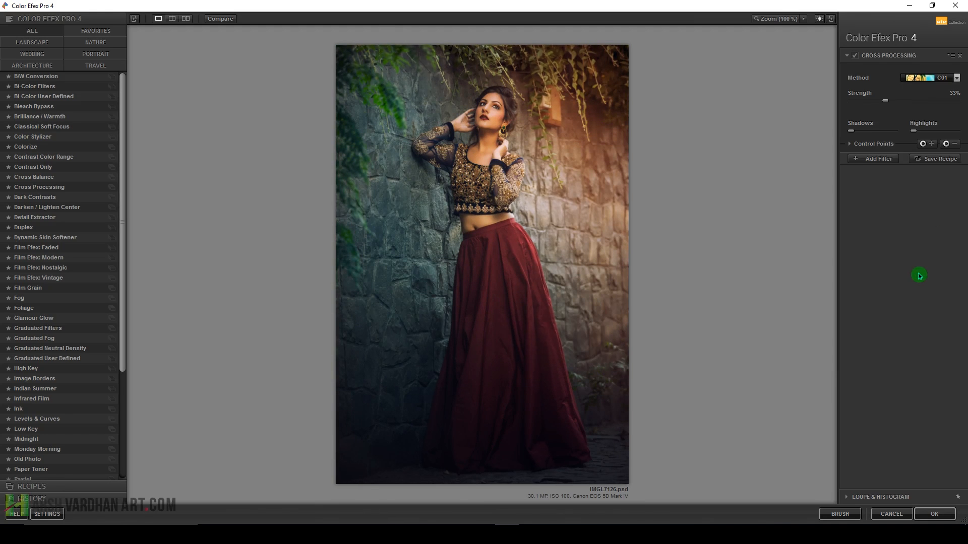
Step: Compare the image with and without Cross Processing and apply the filter
click(229, 22)
click(230, 23)
click(230, 23)
click(934, 514)
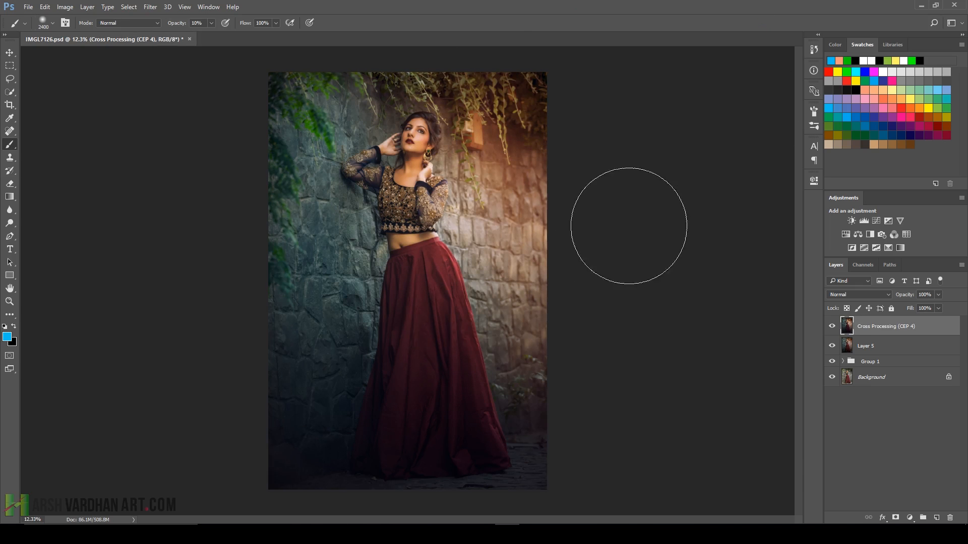
click(830, 328)
click(831, 328)
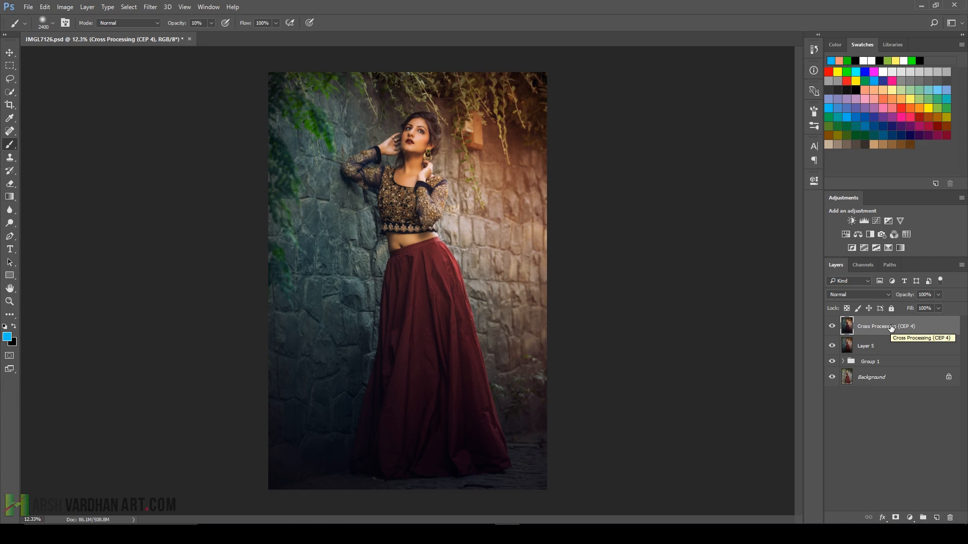
Step: Duplicate the Cross Processing layer and set the copy's blend mode to Linear Light
key(ctrl+j)
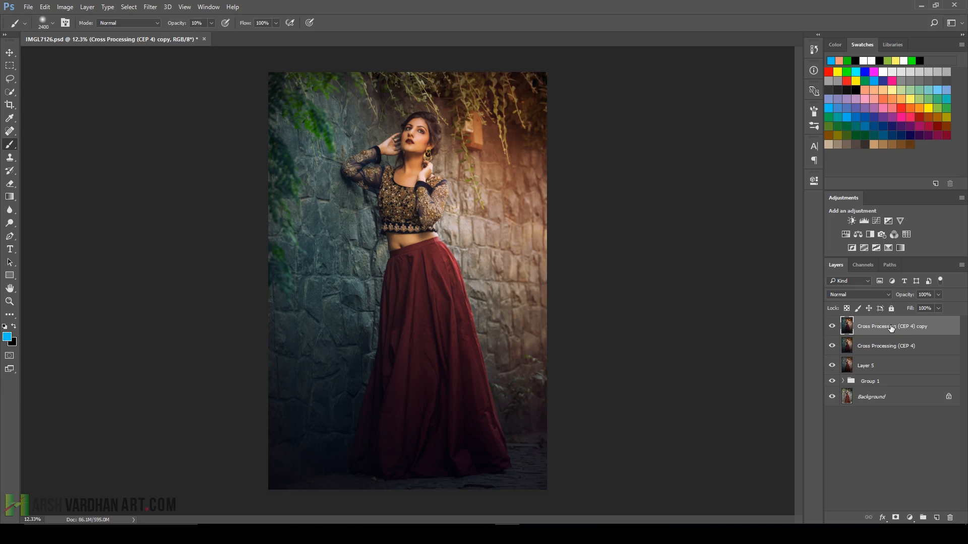
click(890, 296)
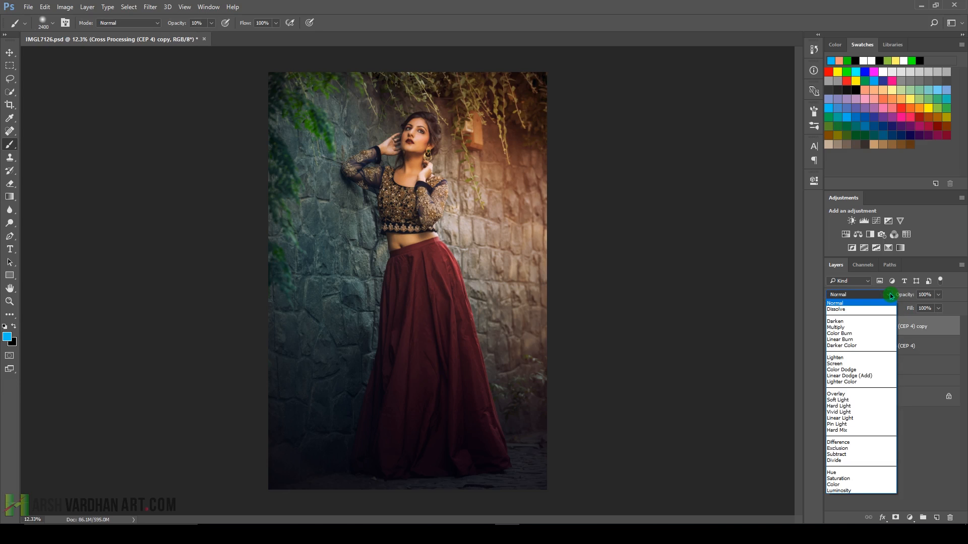
click(880, 418)
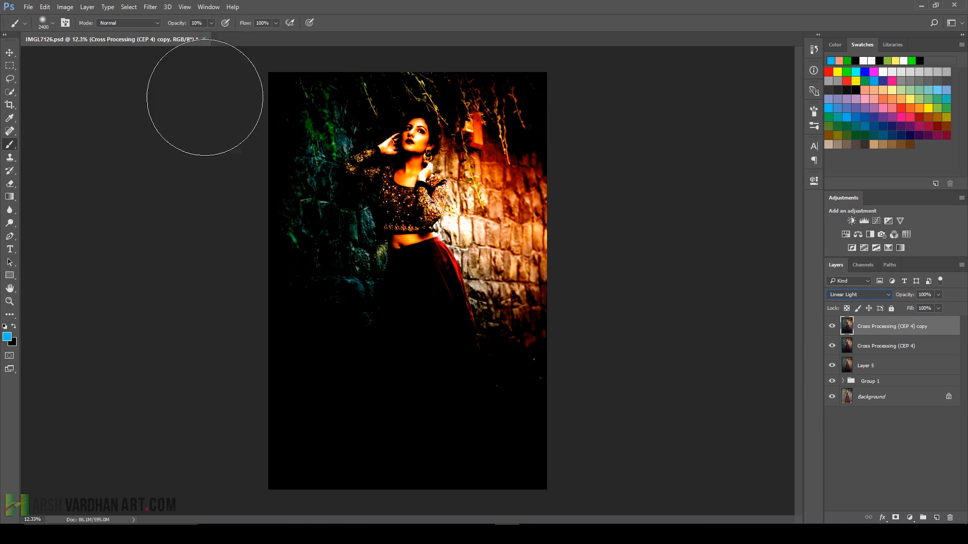
Step: Sharpen the image by applying a High Pass filter with a 1.2 pixel radius to the Linear Light copy
click(151, 7)
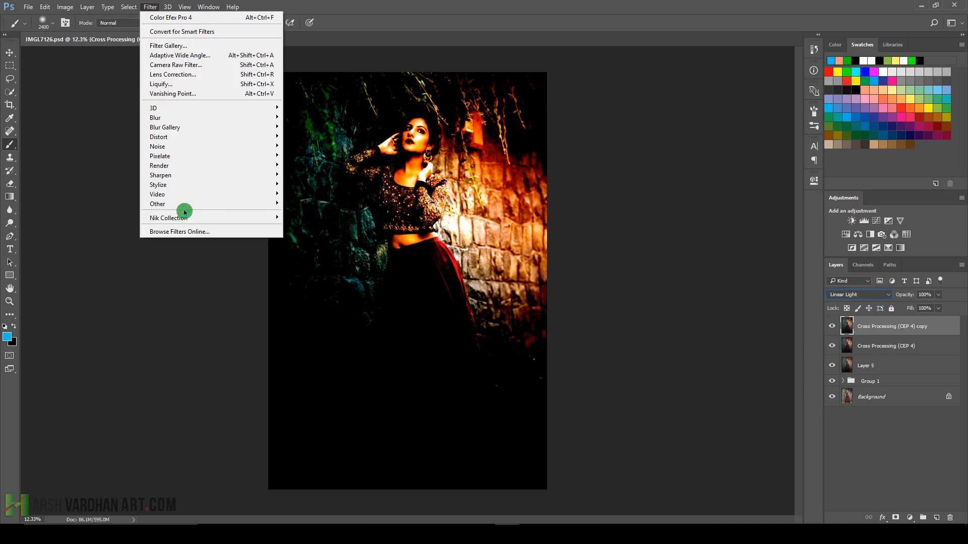
mouse_move(272, 198)
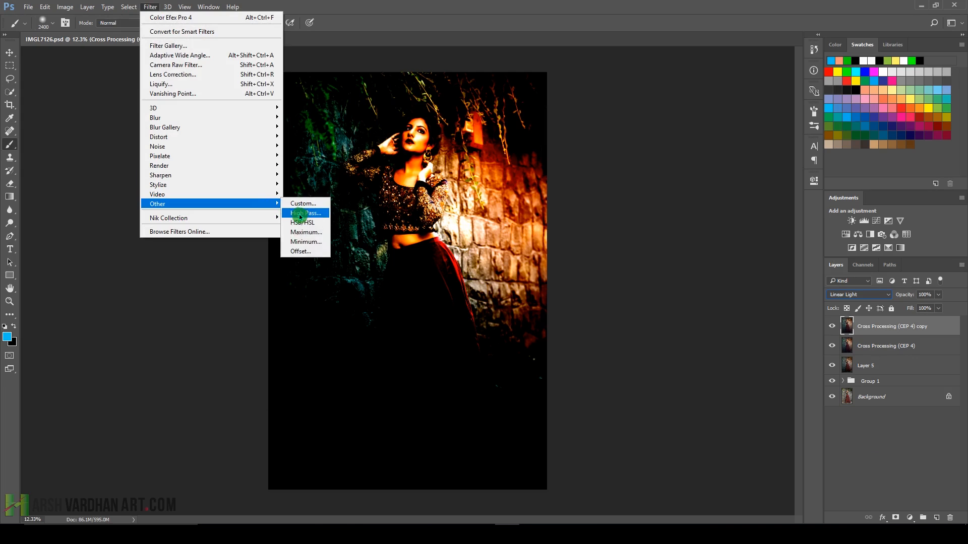
click(301, 214)
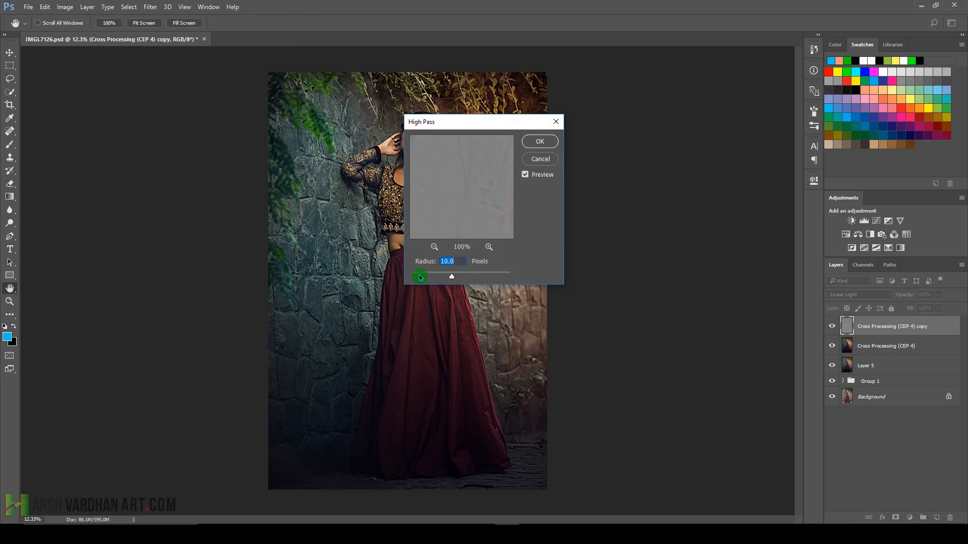
click(420, 277)
click(525, 174)
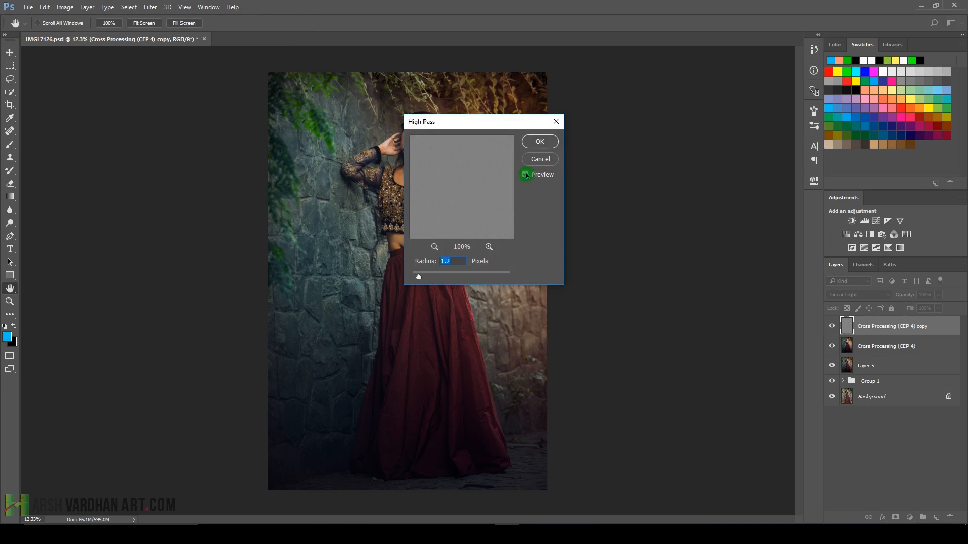
click(539, 143)
key(b)
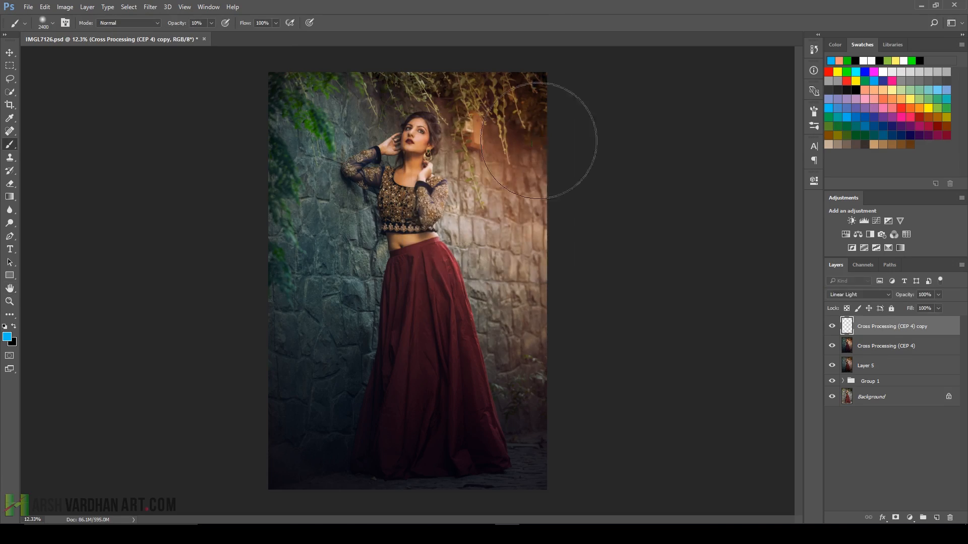
Step: Compare the face and upper body with and without the High Pass sharpening layer
drag(391, 138, 400, 179)
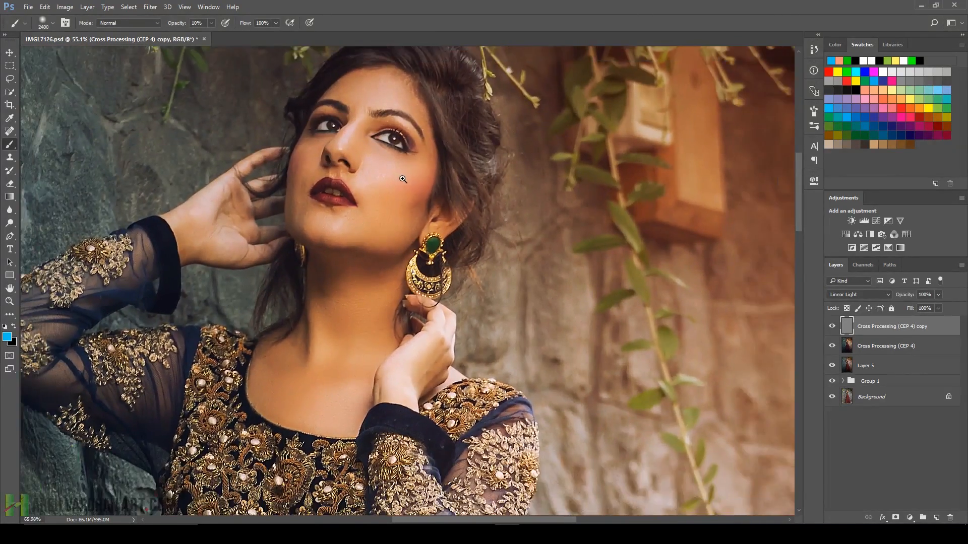
click(832, 327)
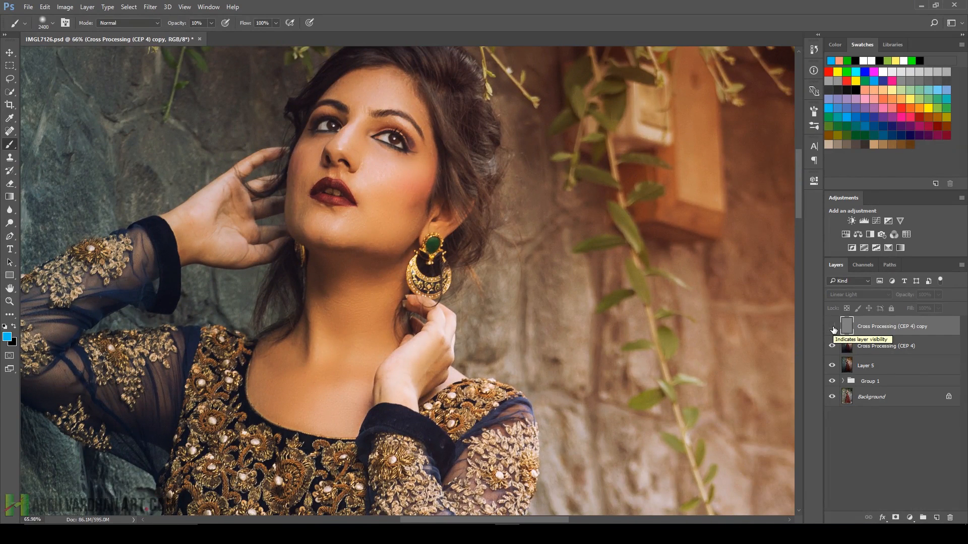
click(833, 328)
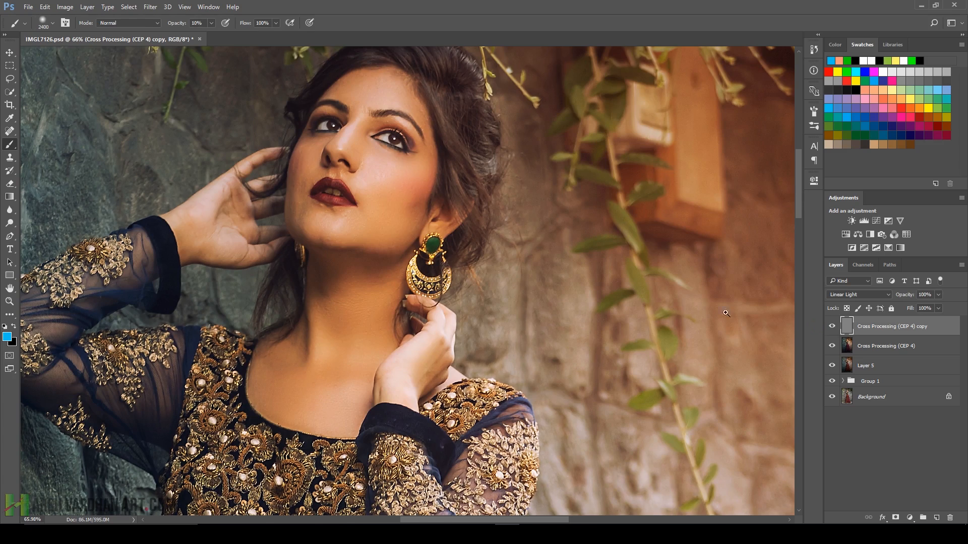
drag(438, 214, 431, 217)
drag(377, 136, 468, 194)
drag(450, 237, 498, 242)
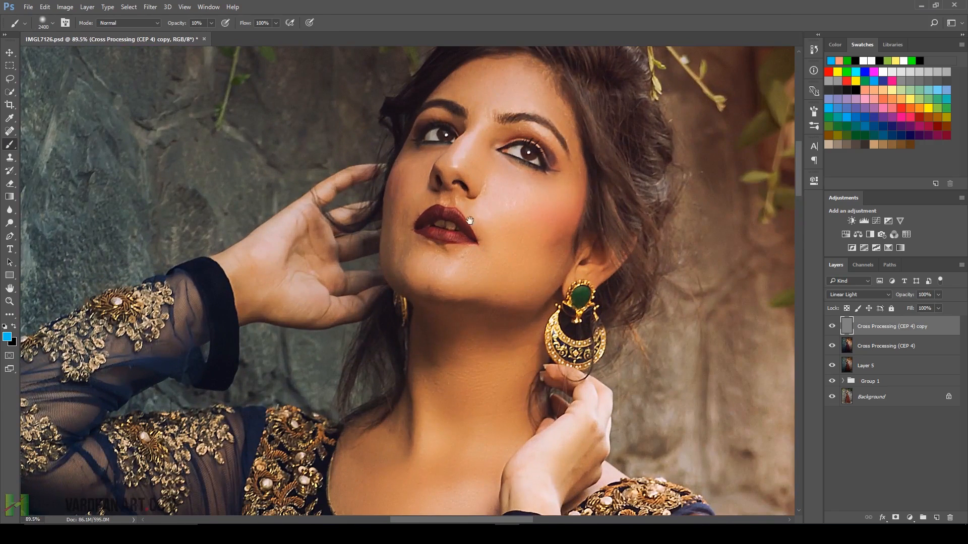
drag(545, 220, 551, 277)
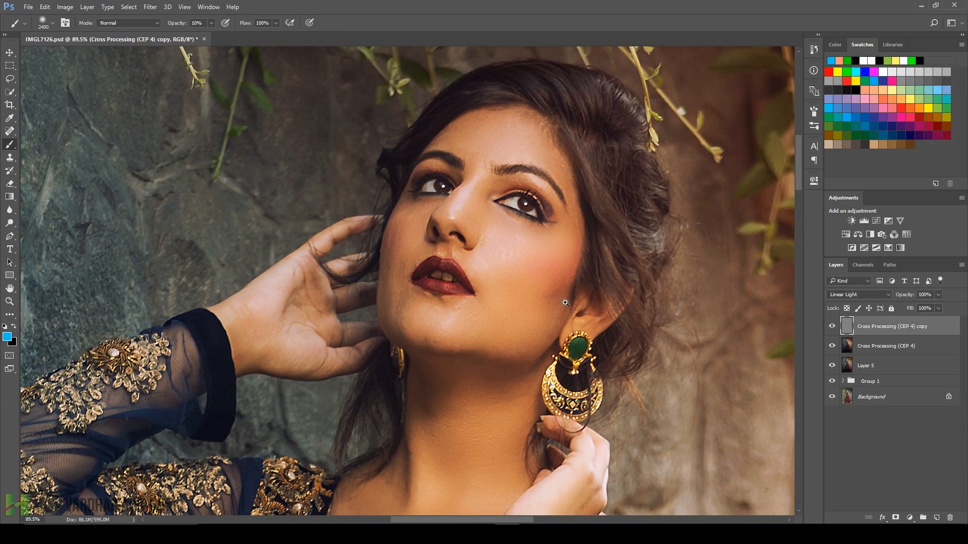
drag(568, 291, 540, 290)
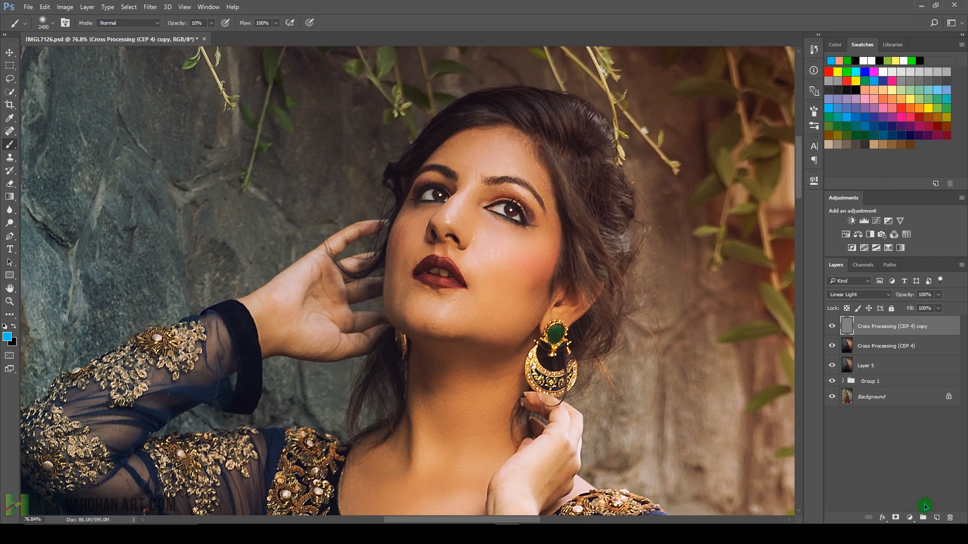
Step: Add a layer mask to the sharpening layer and prepare a small soft black brush at 30% opacity
click(895, 518)
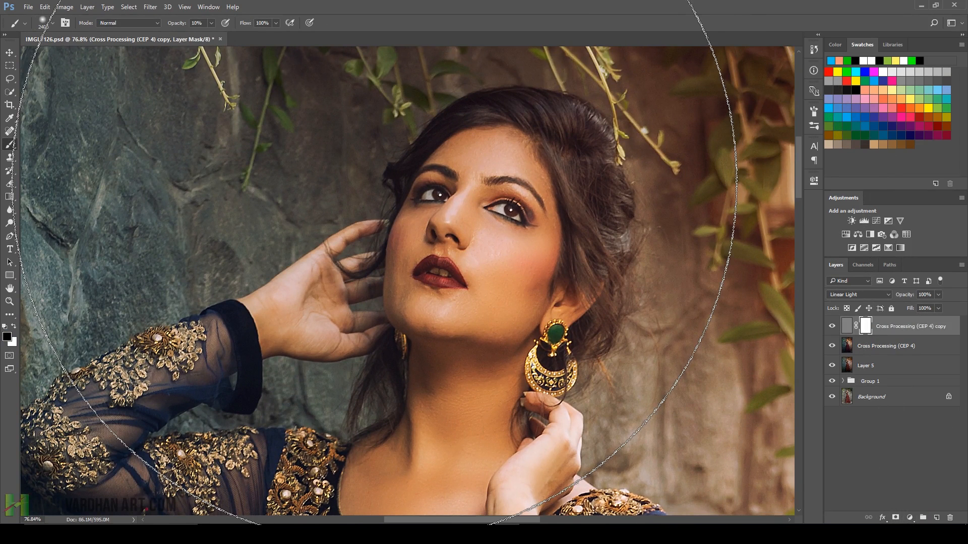
right_click(272, 151)
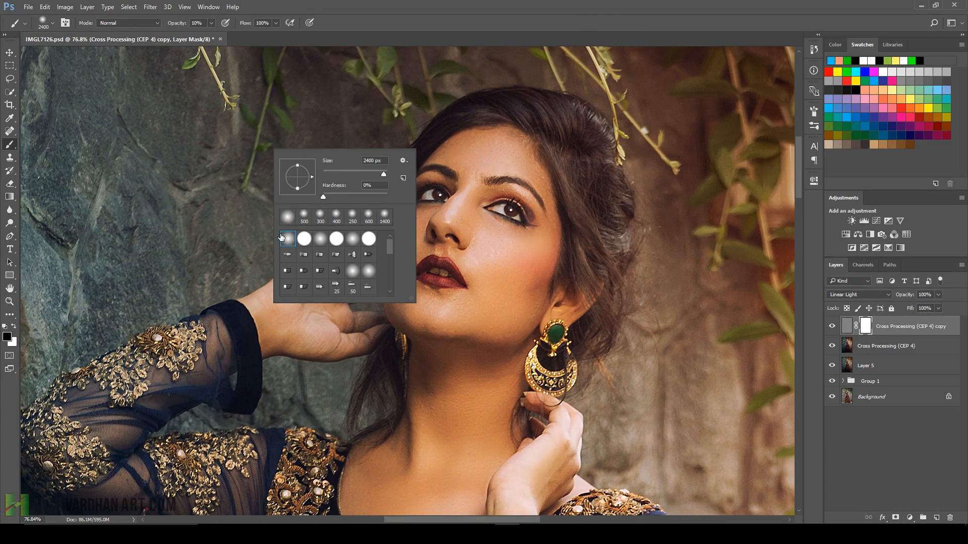
drag(338, 176, 338, 175)
click(380, 13)
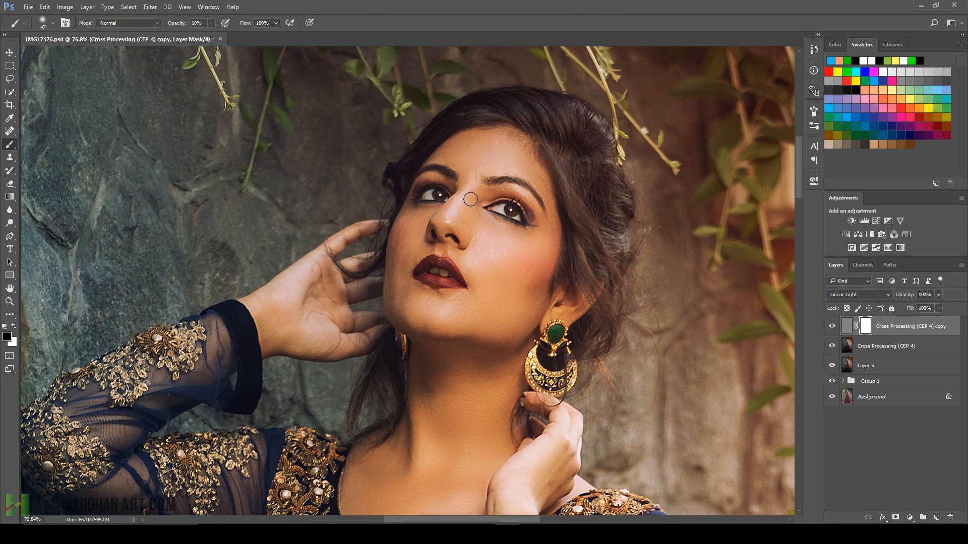
key(bracketright)
key(bracketright)
key(bracketright)
key(bracketright)
key(bracketright)
key(bracketright)
key(3)
Step: Paint on the mask over the forehead and facial skin to reduce the sharpening there, adjusting the brush size to each area
key(bracketright)
key(bracketleft)
key(bracketleft)
drag(476, 163, 473, 169)
key(bracketleft)
key(bracketleft)
key(bracketright)
key(bracketright)
key(bracketright)
key(bracketright)
key(bracketleft)
key(bracketright)
key(bracketright)
Step: Reduce the sharpening on the neck, chest and hand skin by painting the mask with a brush of up to 125 px
drag(452, 459, 423, 283)
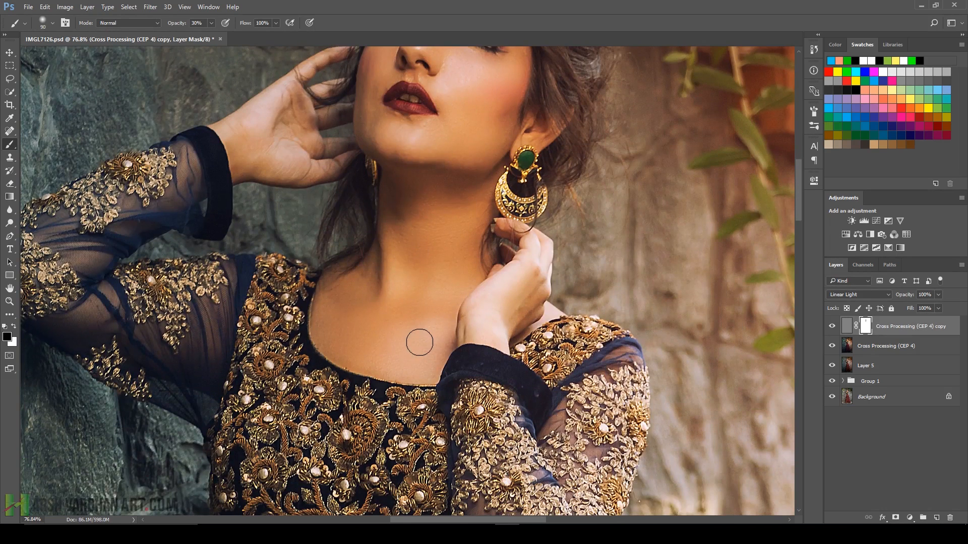
key(bracketright)
key(bracketright)
drag(416, 266, 441, 455)
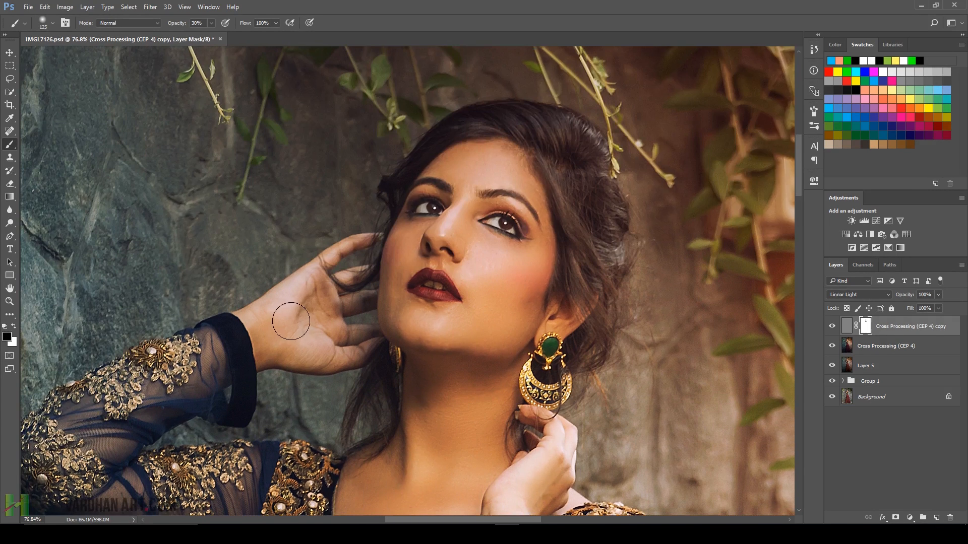
Step: Refine the sharpening mask over the cheeks and around the eyes, reducing the brush to 50 px
drag(493, 249, 542, 319)
drag(514, 274, 530, 292)
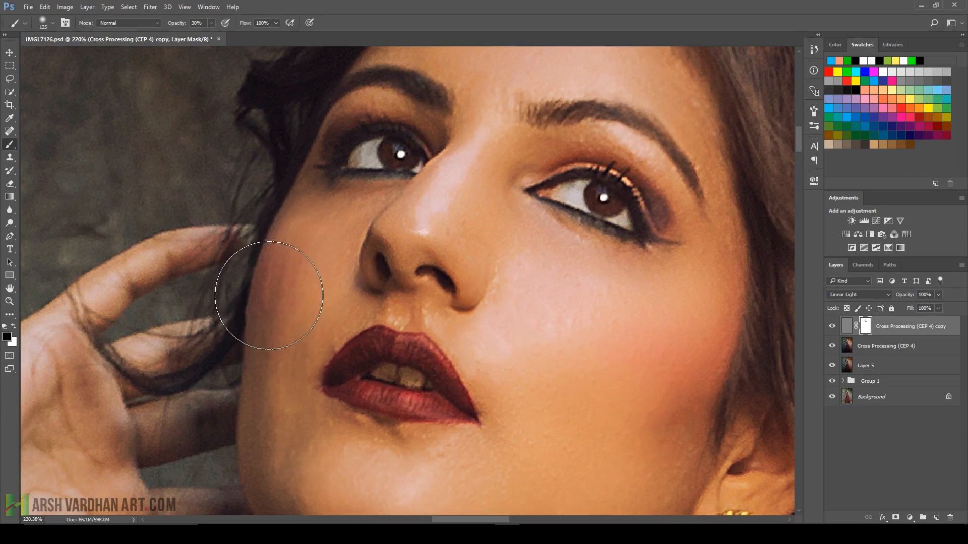
mouse_move(585, 357)
mouse_down()
mouse_move(554, 370)
mouse_move(619, 376)
mouse_up()
key(bracketleft)
key(bracketleft)
key(bracketleft)
key(bracketleft)
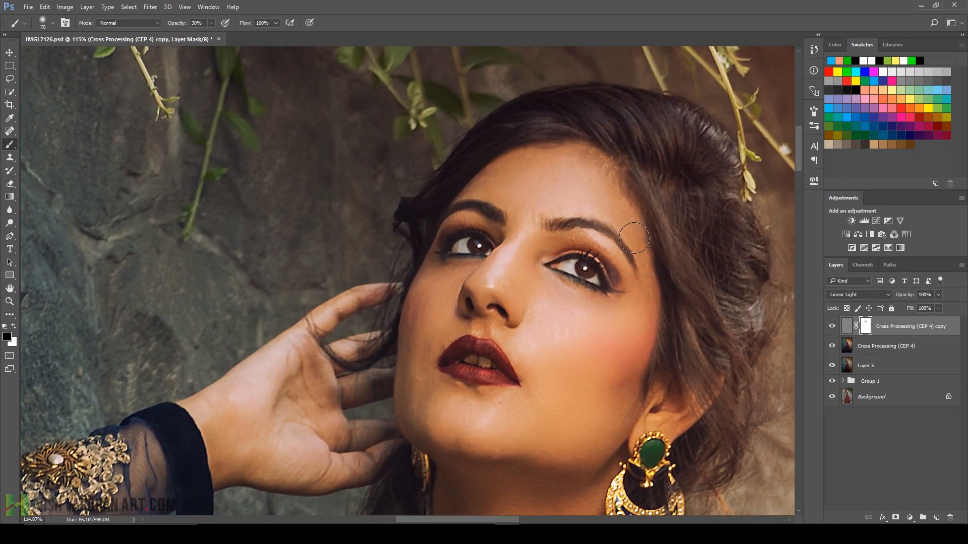
key(bracketleft)
key(bracketleft)
Step: Create a new layer and set the Clone Stamp to a 35 px brush, 10% opacity and sampling from All Layers
click(936, 518)
drag(518, 304, 556, 329)
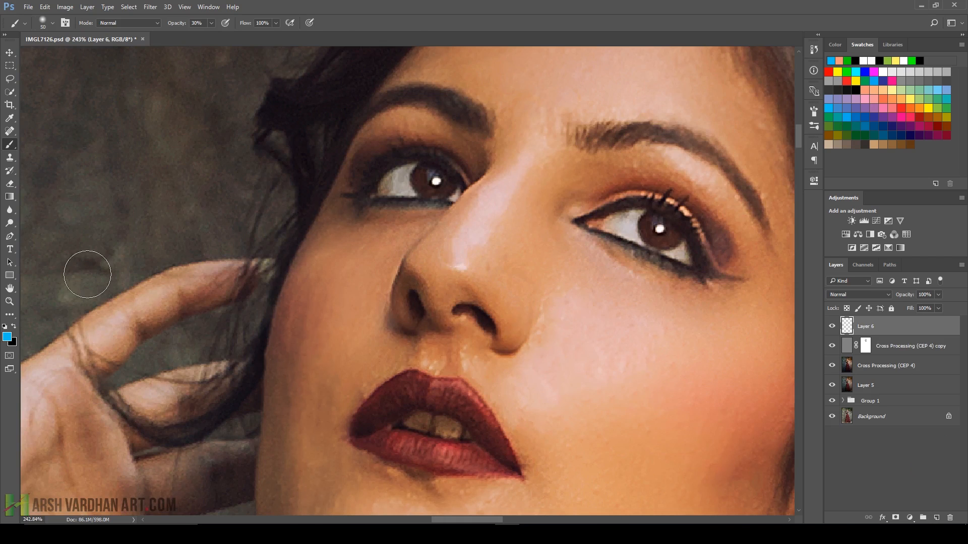
click(10, 157)
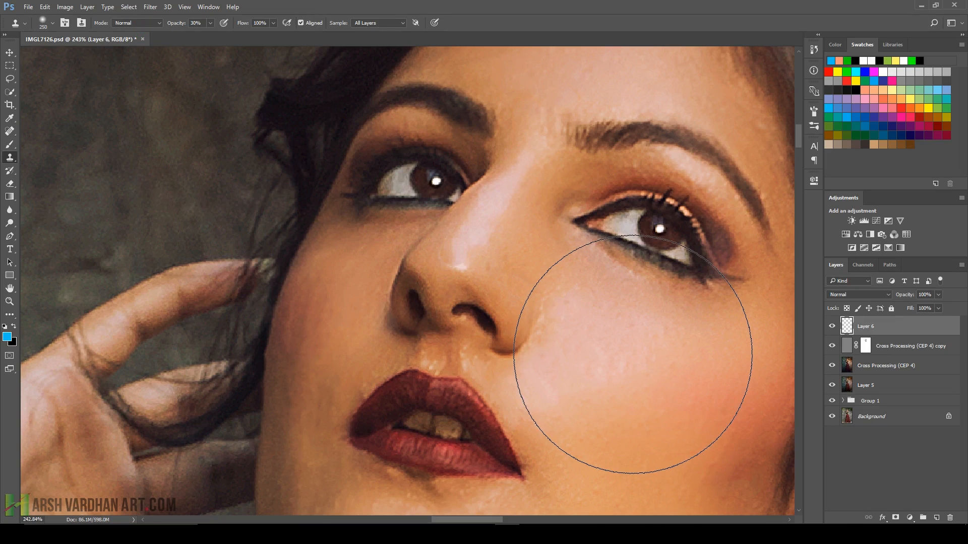
key(bracketleft)
key(bracketleft)
key(bracketleft)
key(bracketleft)
key(bracketleft)
key(bracketleft)
key(bracketleft)
key(bracketleft)
key(bracketleft)
key(bracketleft)
key(bracketleft)
key(bracketleft)
key(bracketleft)
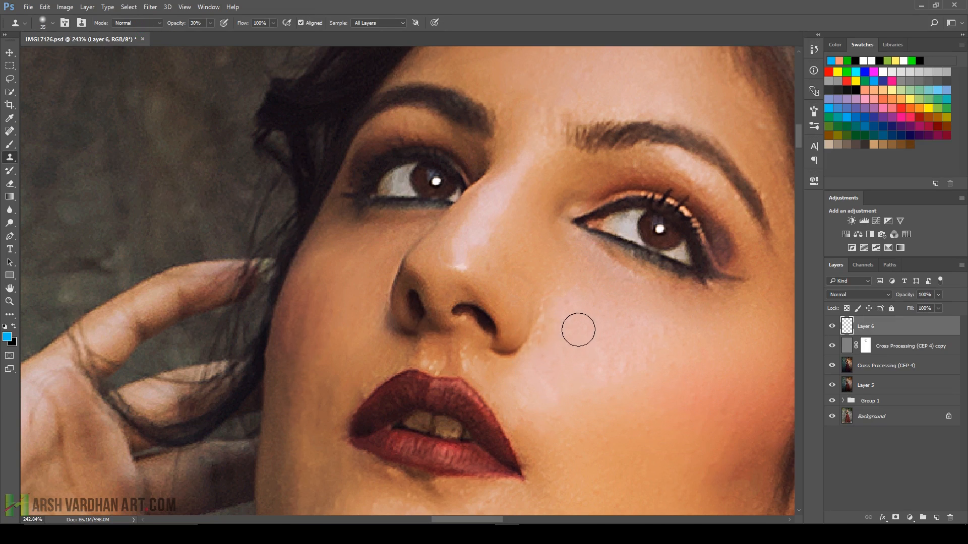
key(1)
click(373, 23)
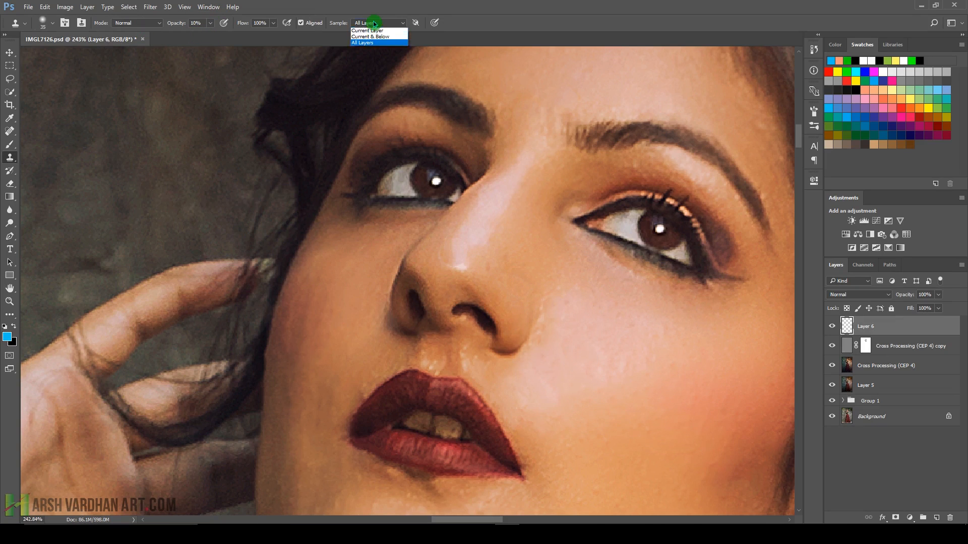
click(377, 45)
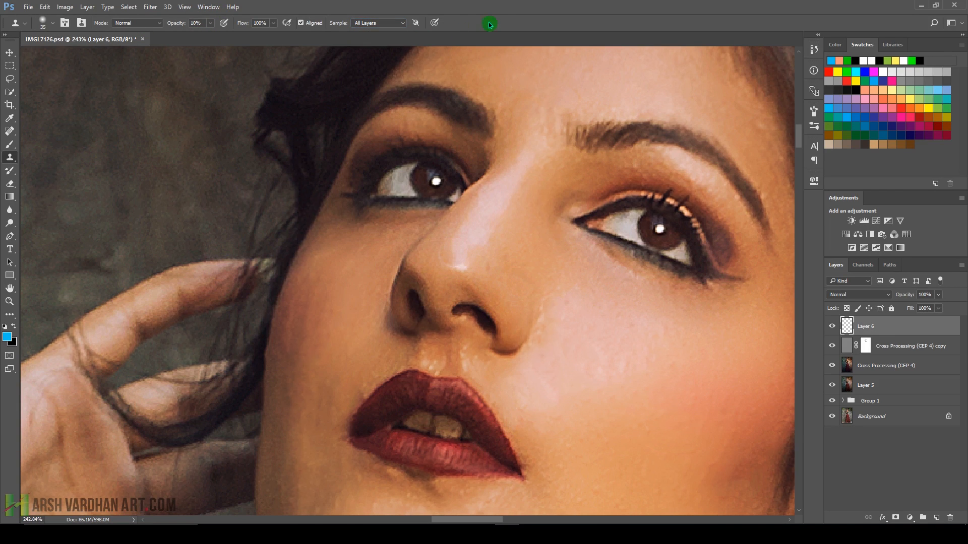
Step: Even out the skin on the cheek below the eye and around the nose with the Clone Stamp, reducing its brush to 15 px
key(alt)
alt+click(585, 327)
mouse_move(550, 330)
mouse_down()
mouse_move(553, 306)
mouse_move(551, 318)
mouse_up()
key(bracketleft)
key(bracketleft)
alt+click(617, 294)
mouse_move(626, 276)
mouse_down()
mouse_move(649, 283)
mouse_move(629, 270)
mouse_move(633, 276)
mouse_up()
alt+click(612, 277)
mouse_move(459, 266)
mouse_down()
mouse_move(488, 288)
mouse_move(442, 266)
mouse_move(489, 269)
mouse_move(506, 258)
mouse_up()
alt+click(488, 283)
alt+click(504, 239)
Step: Smooth the uneven skin on the cheek nearest the raised hand using a 25 px Clone Stamp
drag(359, 324, 438, 274)
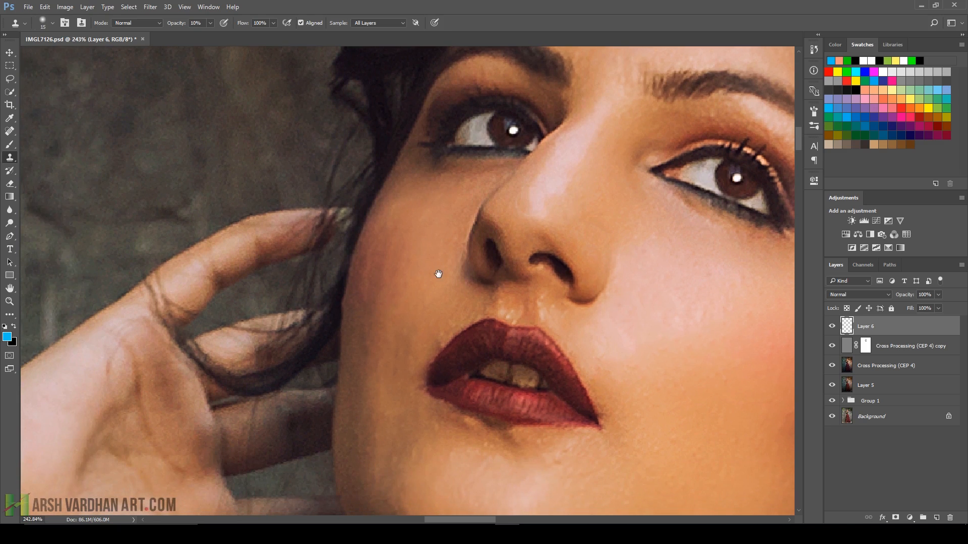
key(bracketright)
alt+click(424, 235)
mouse_move(404, 246)
mouse_down()
mouse_move(385, 279)
mouse_move(375, 256)
mouse_move(366, 383)
mouse_move(363, 298)
mouse_move(375, 249)
mouse_move(377, 263)
mouse_up()
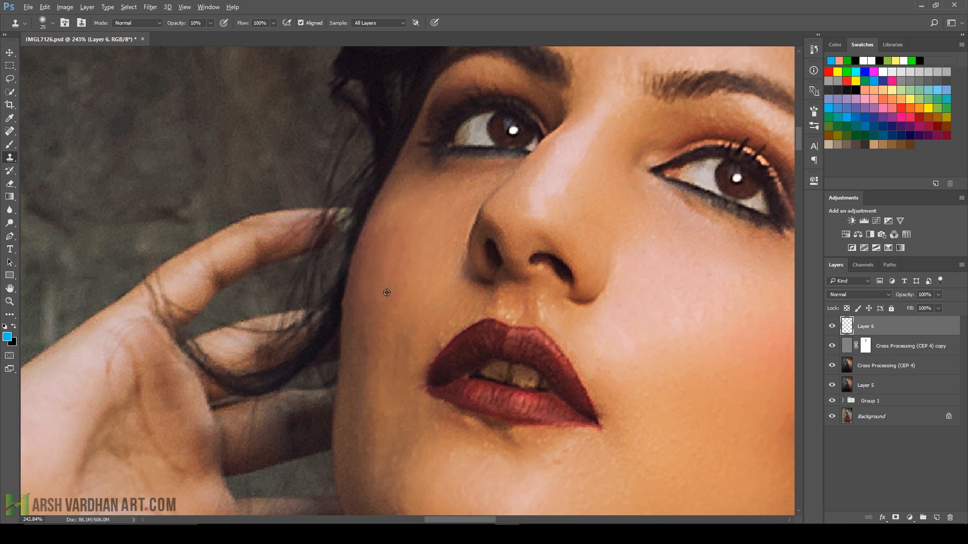
alt+click(387, 276)
drag(373, 330, 371, 351)
alt+click(389, 255)
mouse_move(393, 240)
mouse_down()
mouse_move(402, 204)
mouse_move(393, 218)
mouse_move(388, 237)
mouse_up()
Step: Clone clean skin over the remaining texture on the brightly lit cheek below the eye
drag(639, 374, 598, 341)
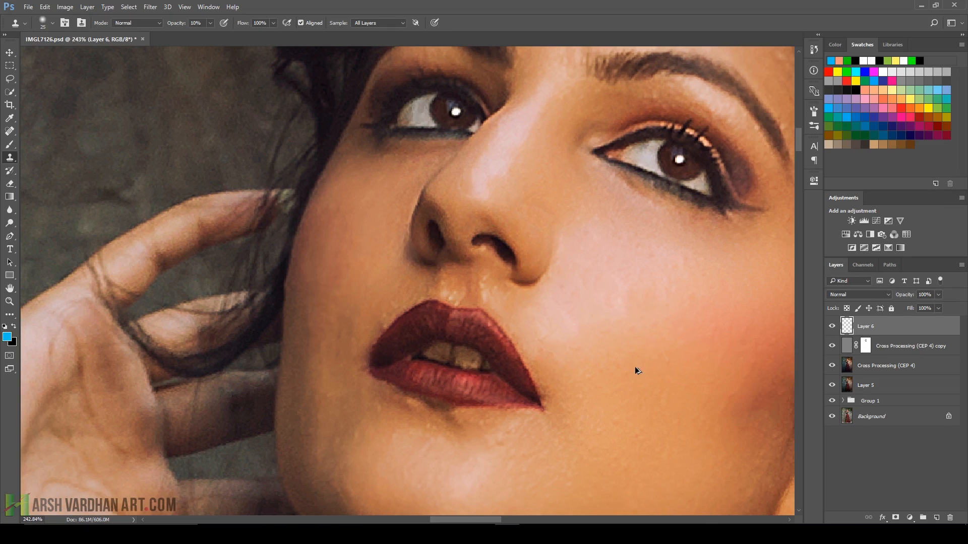
alt+click(621, 268)
mouse_move(638, 289)
mouse_down()
mouse_move(624, 294)
mouse_move(636, 297)
mouse_up()
scroll(580, 338, down, 4)
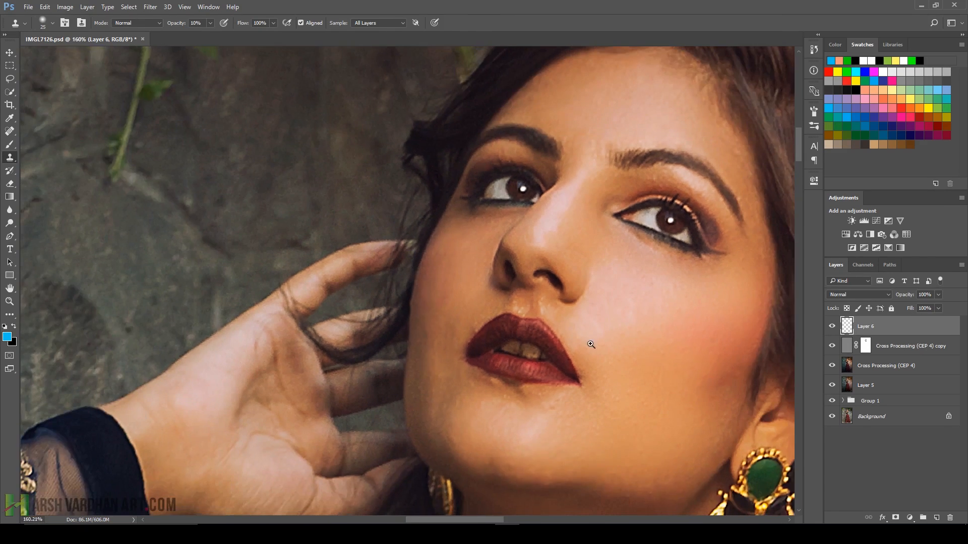
Step: Remove the small blemishes between the nose and upper lip with a 5 px Content-Aware Spot Healing Brush
scroll(588, 327, up, 5)
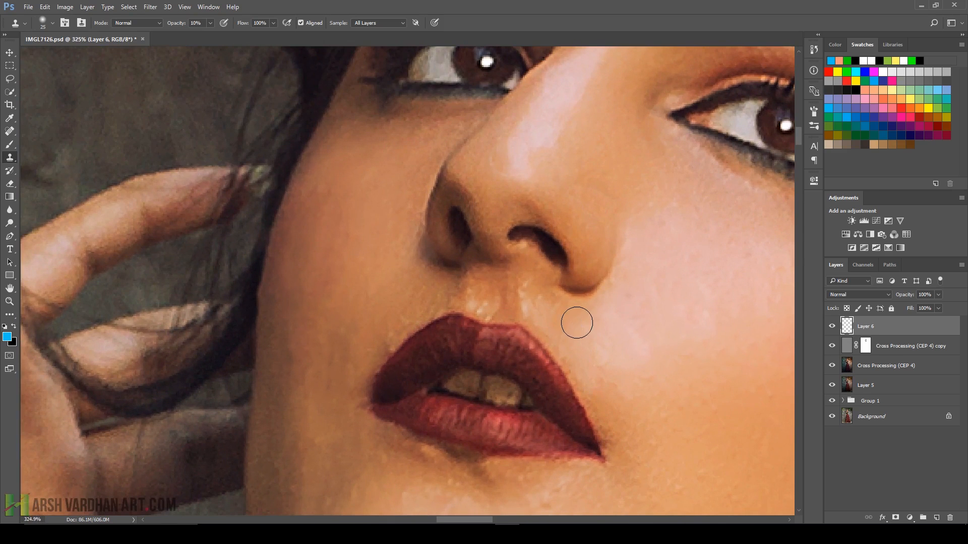
key(j)
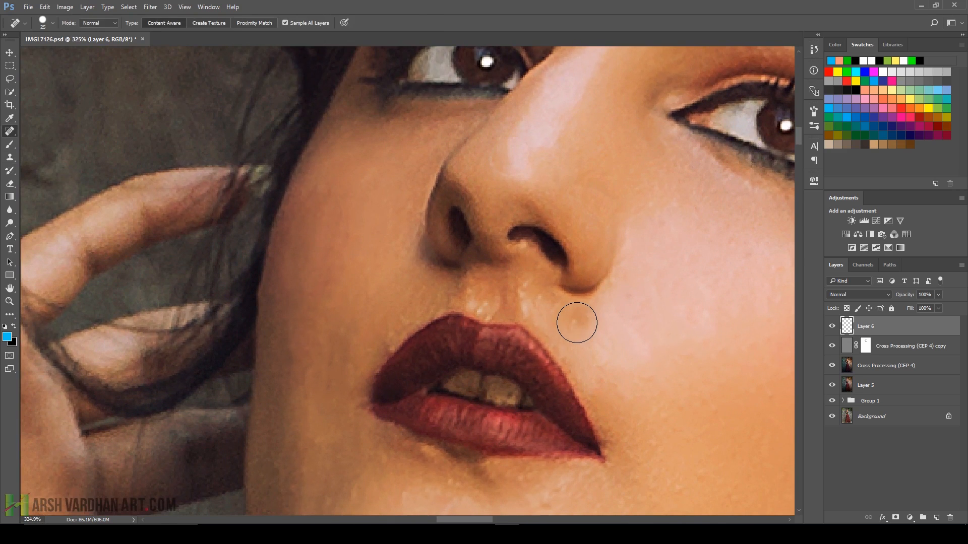
key(bracketleft)
key(bracketleft)
key(bracketleft)
key(bracketleft)
key(bracketleft)
key(bracketleft)
click(540, 300)
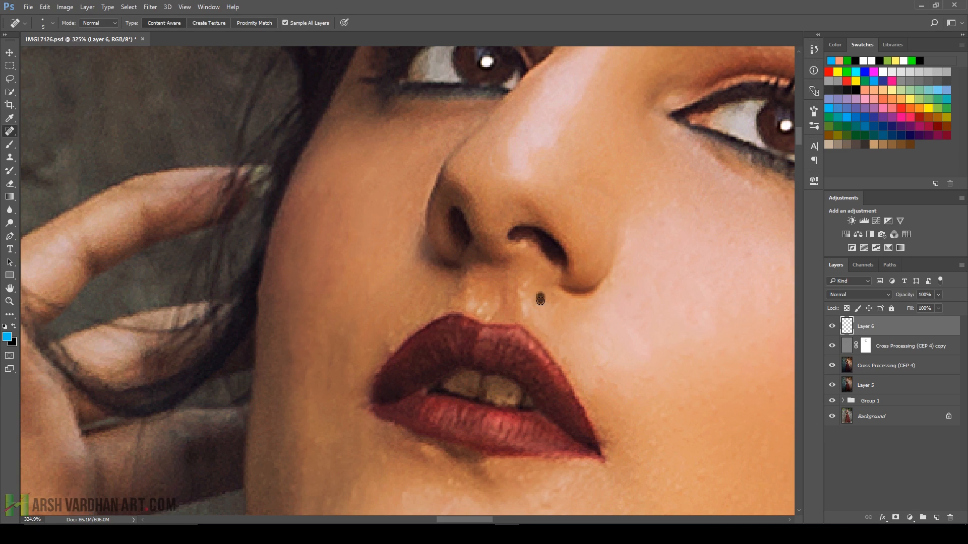
click(9, 133)
click(521, 288)
click(488, 316)
click(486, 305)
click(398, 314)
drag(426, 306, 435, 303)
Step: Inspect the retouched face and the area around the lips at several magnifications for remaining blemishes
scroll(570, 345, down, 7)
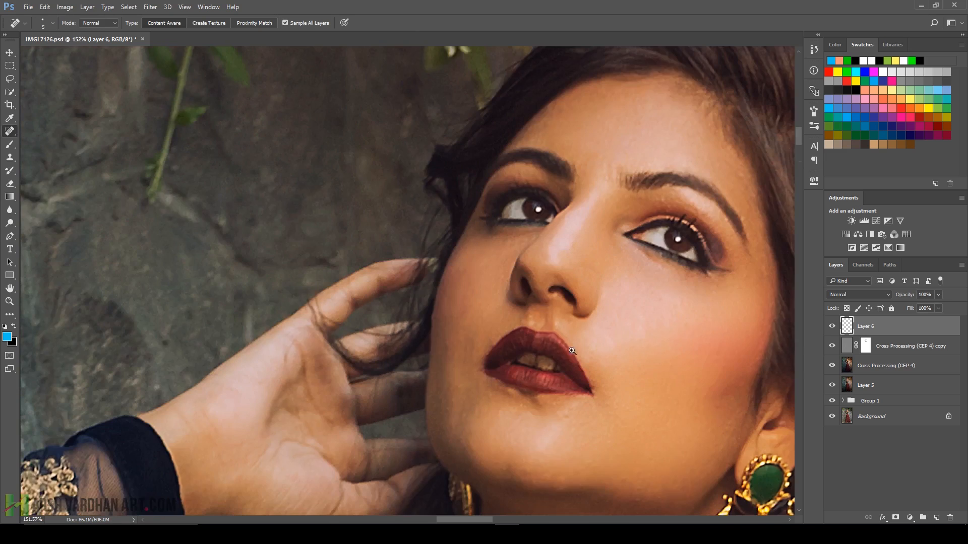
scroll(574, 358, up, 6)
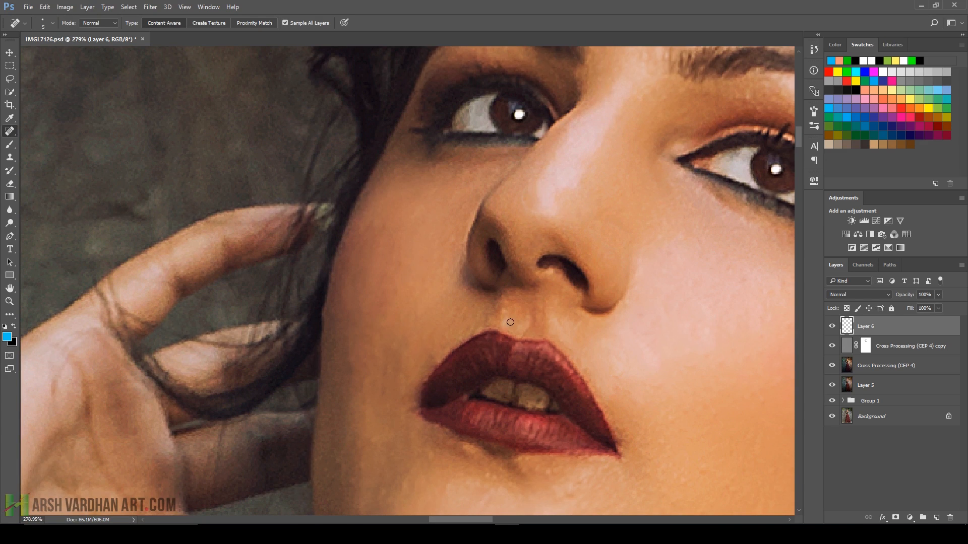
scroll(630, 356, down, 5)
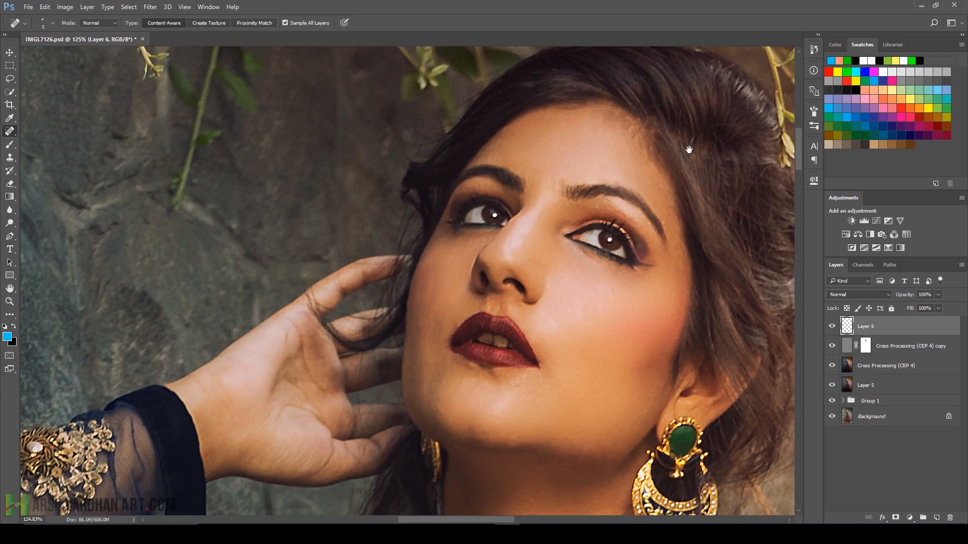
drag(688, 149, 655, 324)
scroll(650, 327, down, 3)
drag(638, 398, 570, 207)
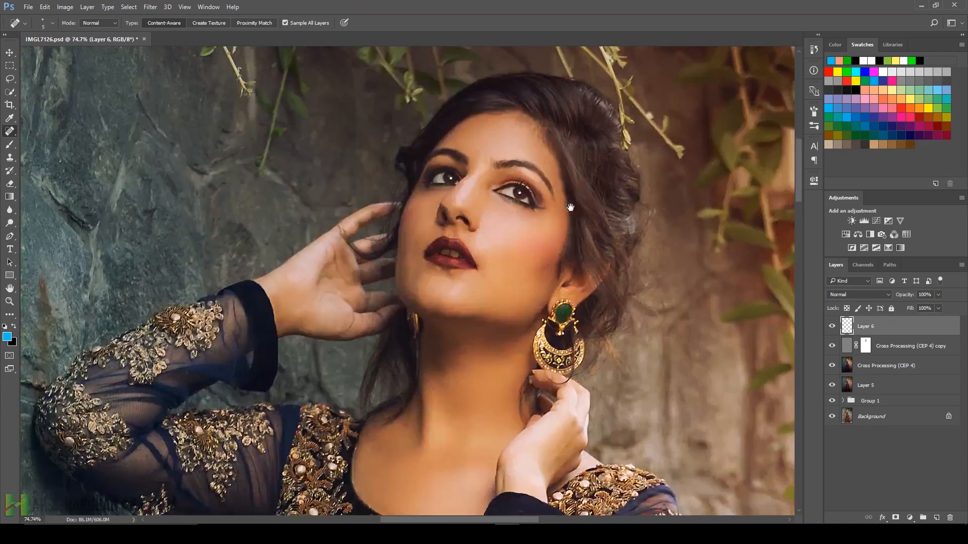
scroll(453, 282, up, 3)
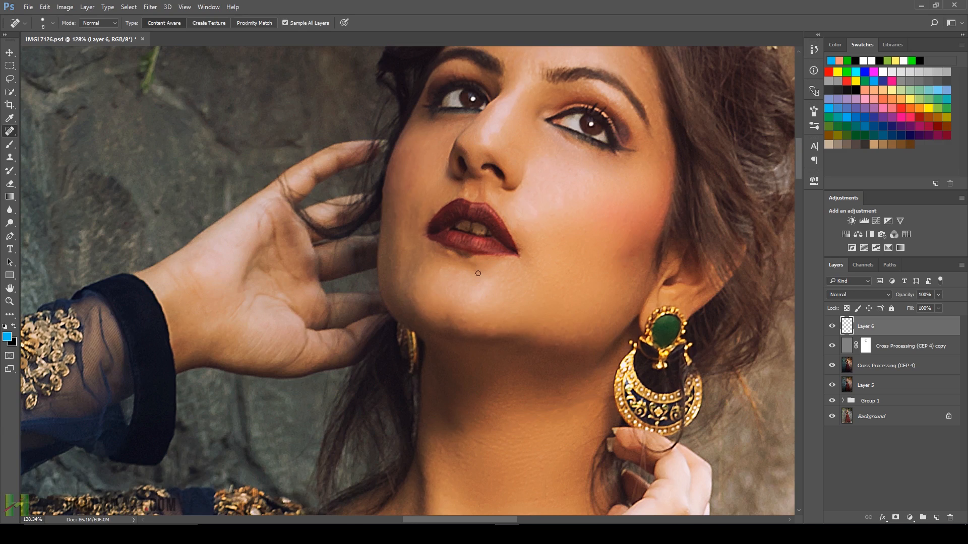
mouse_move(514, 283)
mouse_down()
mouse_move(524, 283)
mouse_move(480, 275)
mouse_move(493, 269)
mouse_up()
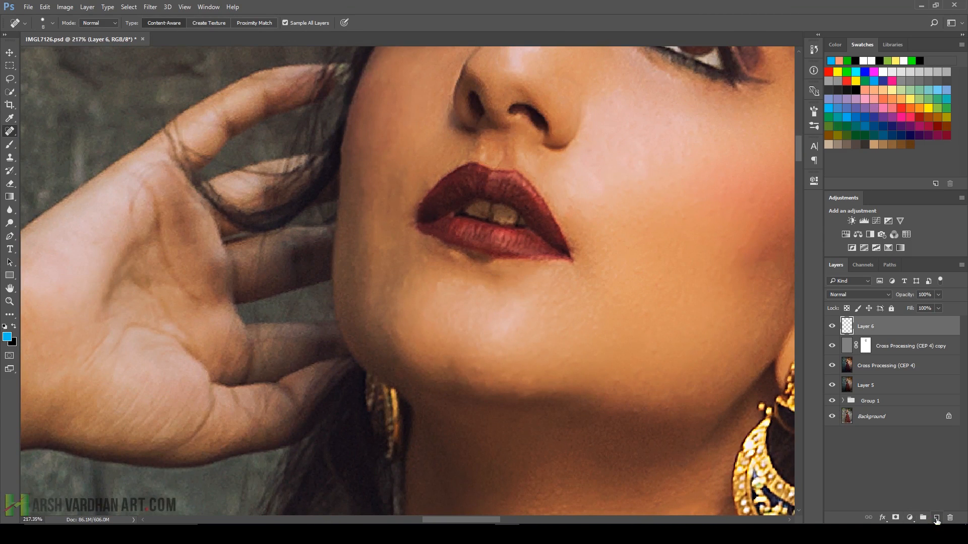
Step: Add a new layer above the healing layer and set the Clone Stamp's blend mode to Lighten
click(936, 518)
key(s)
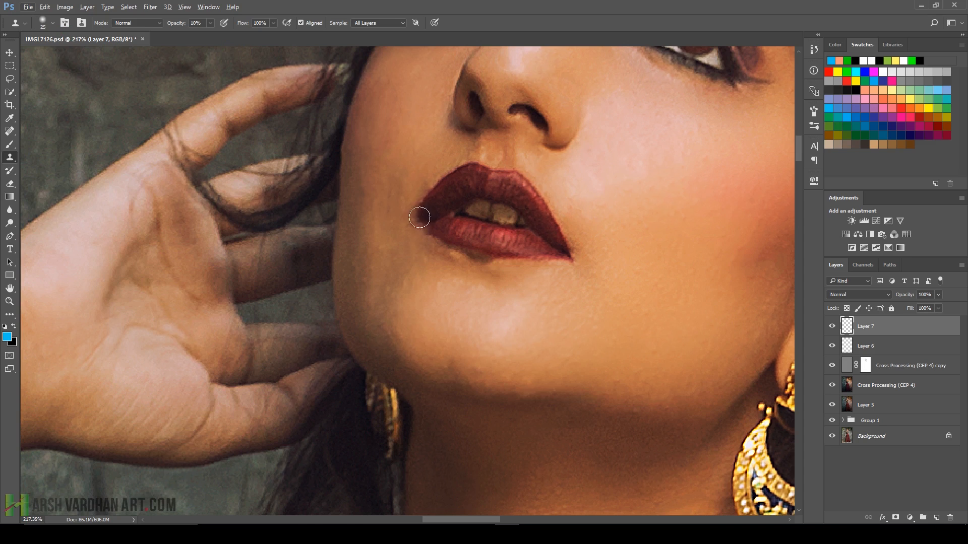
right_click(447, 229)
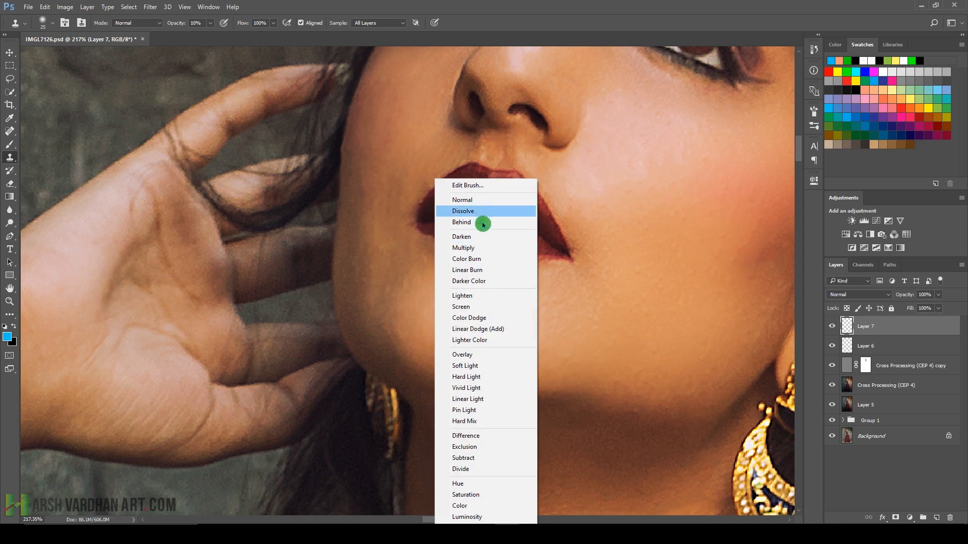
click(471, 295)
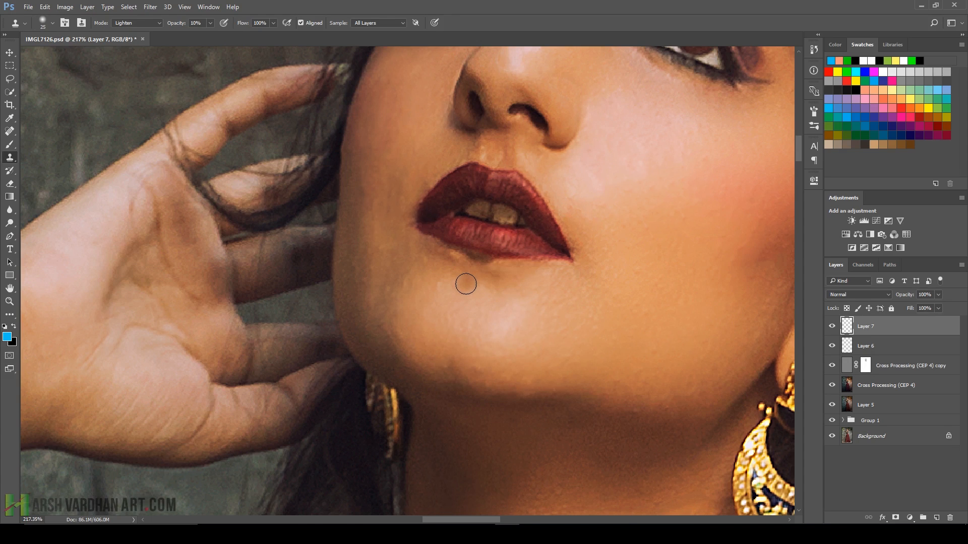
Step: Clone lighter chin skin over the dark edge beneath the lower lip with a 20 px brush at 10% opacity
alt+click(454, 281)
key(bracketleft)
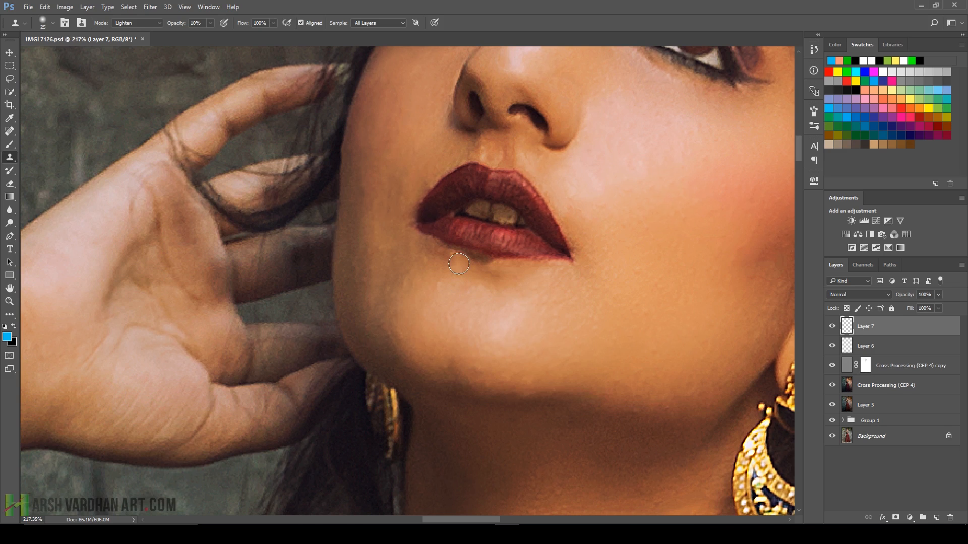
drag(445, 253, 479, 266)
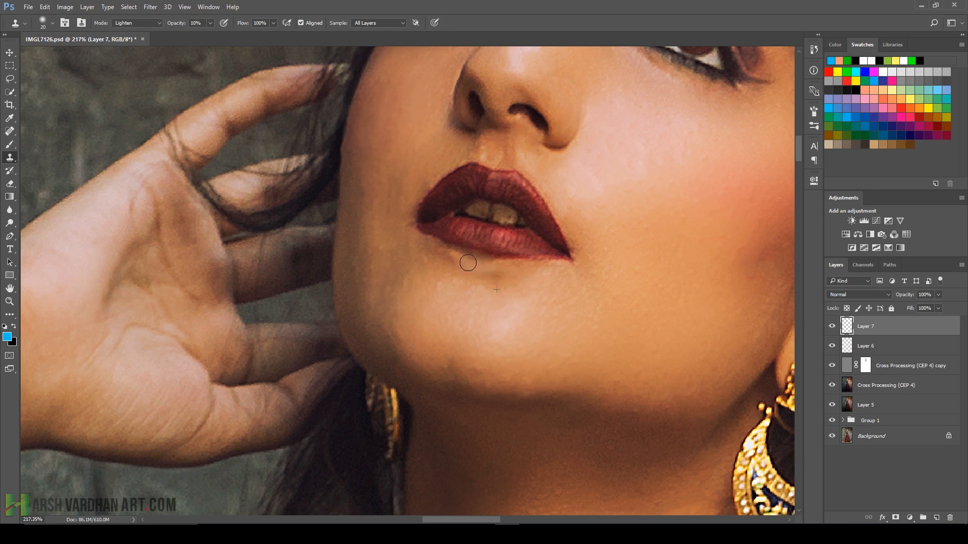
key(bracketright)
mouse_move(451, 258)
mouse_down()
mouse_move(510, 274)
mouse_move(444, 252)
mouse_move(487, 267)
mouse_up()
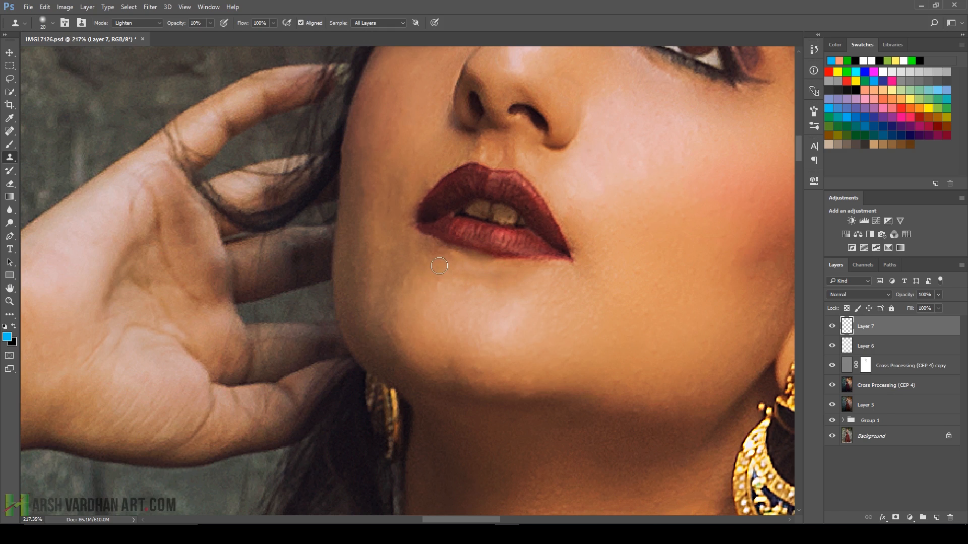
drag(432, 247, 520, 276)
mouse_move(589, 232)
mouse_down()
mouse_move(582, 280)
mouse_move(597, 272)
mouse_move(563, 272)
mouse_move(604, 261)
mouse_move(527, 297)
mouse_move(449, 291)
mouse_move(478, 300)
mouse_up()
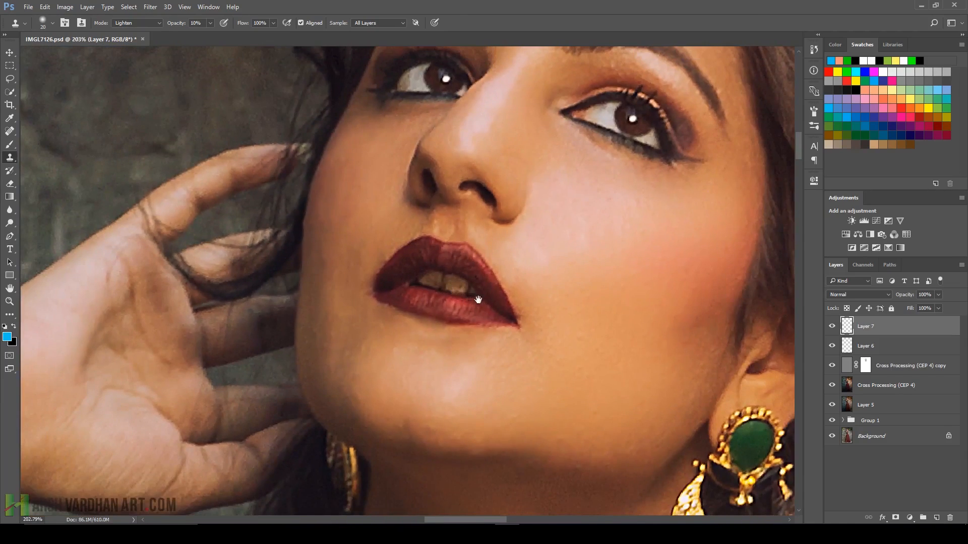
click(493, 321)
key(ctrl+z)
mouse_move(480, 281)
mouse_down()
mouse_move(447, 286)
mouse_move(469, 302)
mouse_up()
Step: Fill the new layer with 50% gray and set its blend mode to Overlay
click(45, 7)
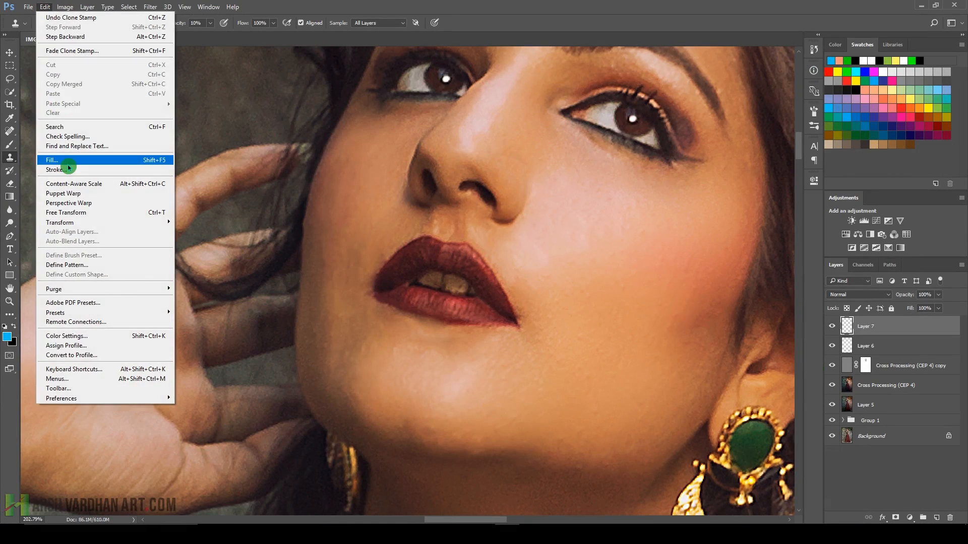
click(67, 162)
click(510, 154)
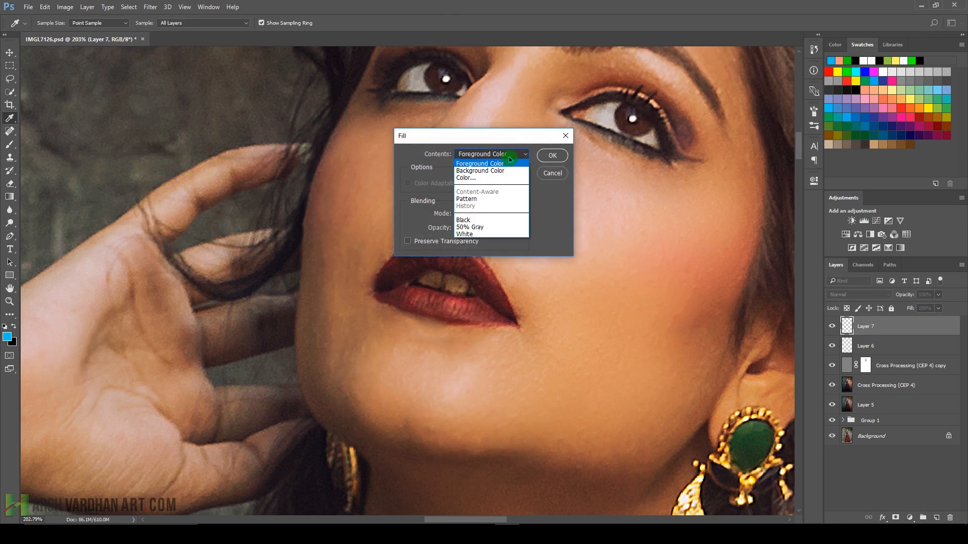
click(489, 227)
click(554, 156)
key(s)
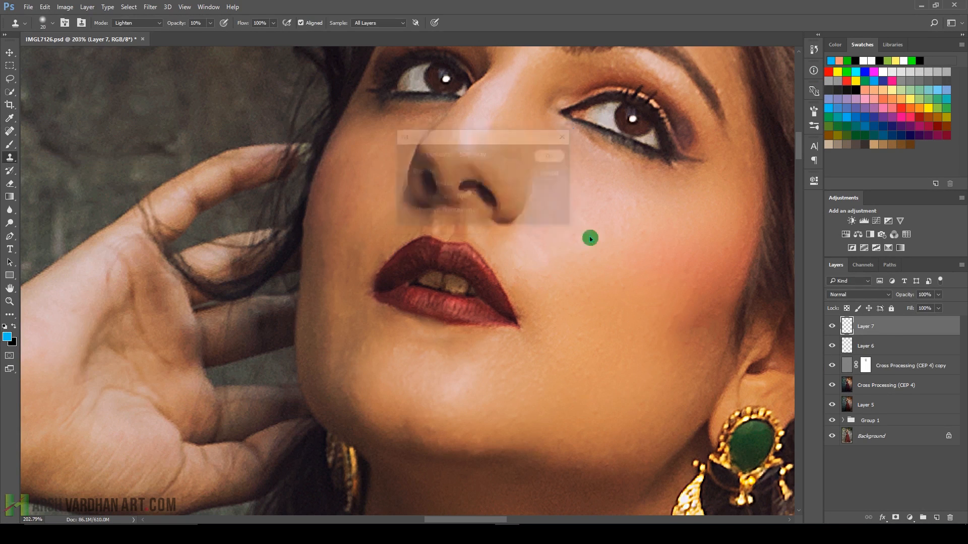
click(870, 294)
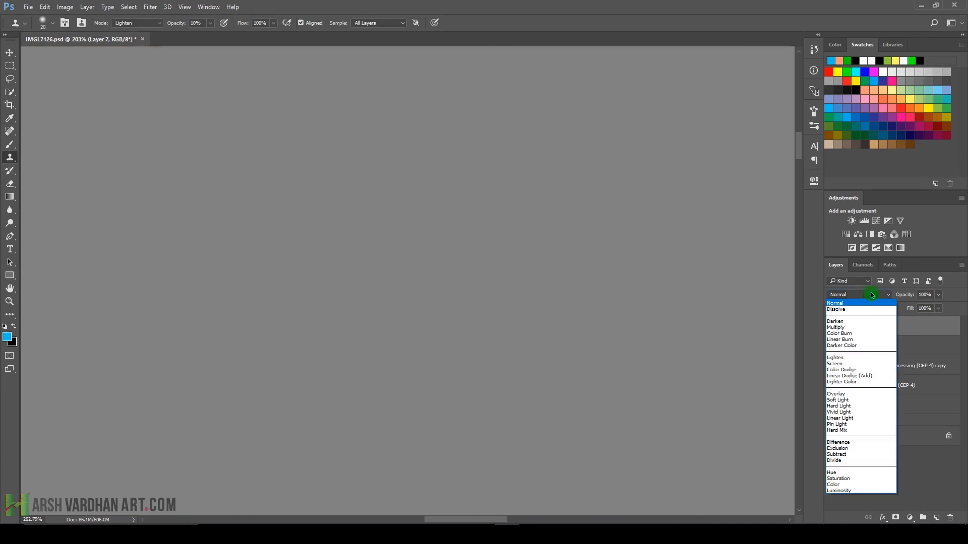
click(851, 395)
Step: Brighten the teeth on the gray layer with a 10 px Dodge tool, range Midtones, exposure 50%
click(9, 224)
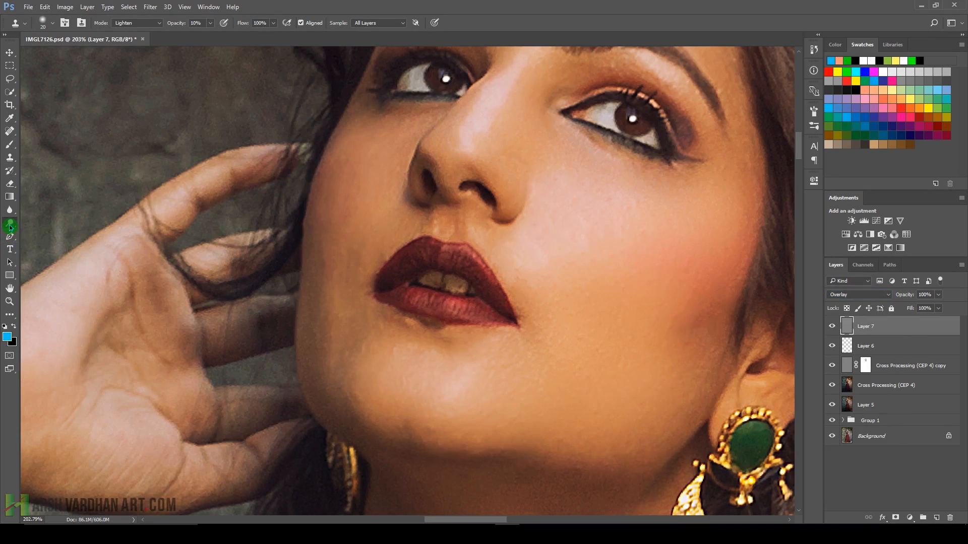
click(41, 226)
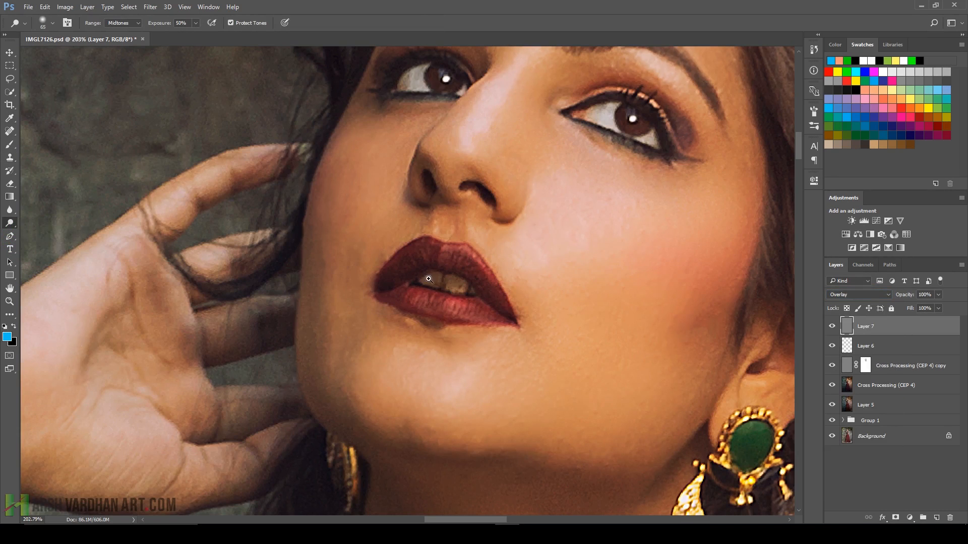
mouse_move(429, 279)
mouse_down()
mouse_move(473, 303)
mouse_move(436, 298)
mouse_move(456, 300)
mouse_up()
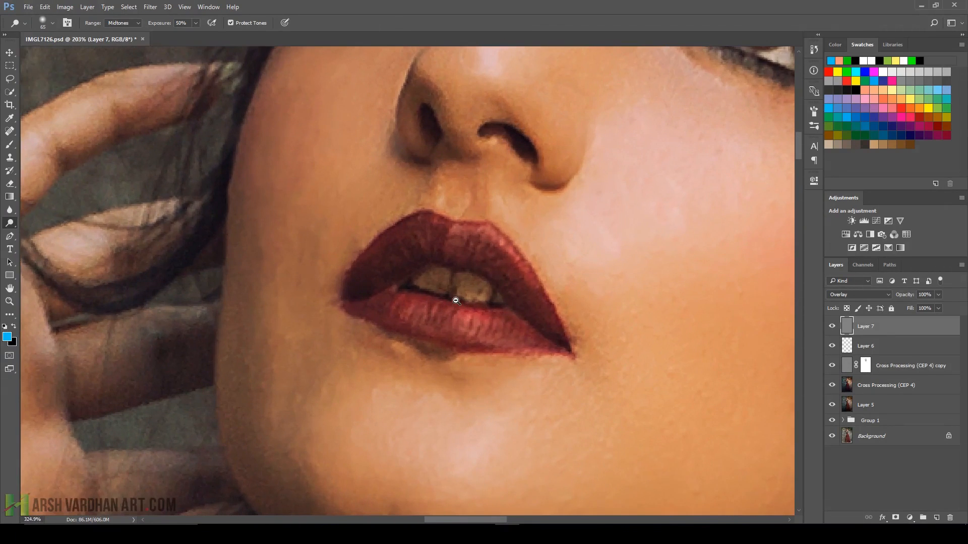
key(bracketleft)
key(bracketleft)
key(bracketleft)
key(bracketleft)
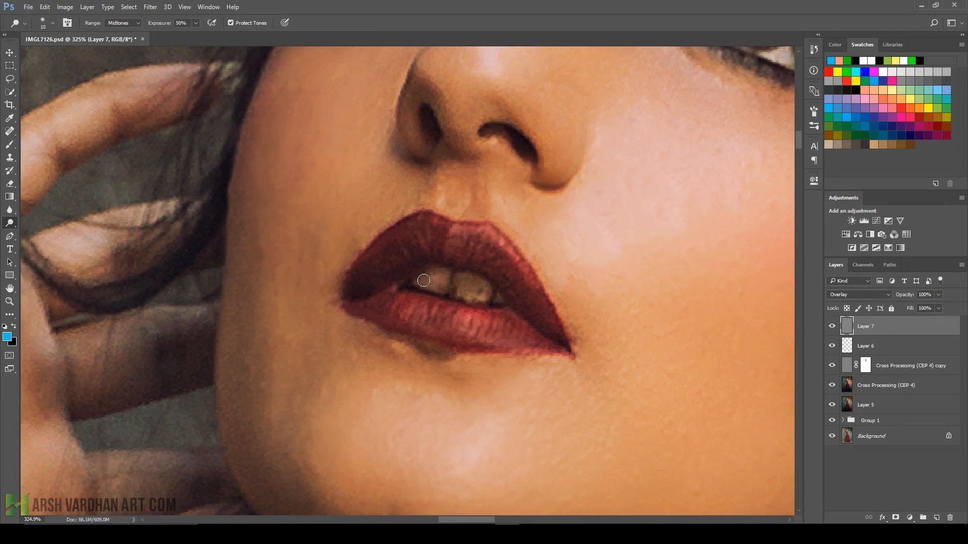
mouse_move(449, 285)
mouse_down()
mouse_move(496, 287)
mouse_move(462, 298)
mouse_move(472, 278)
mouse_up()
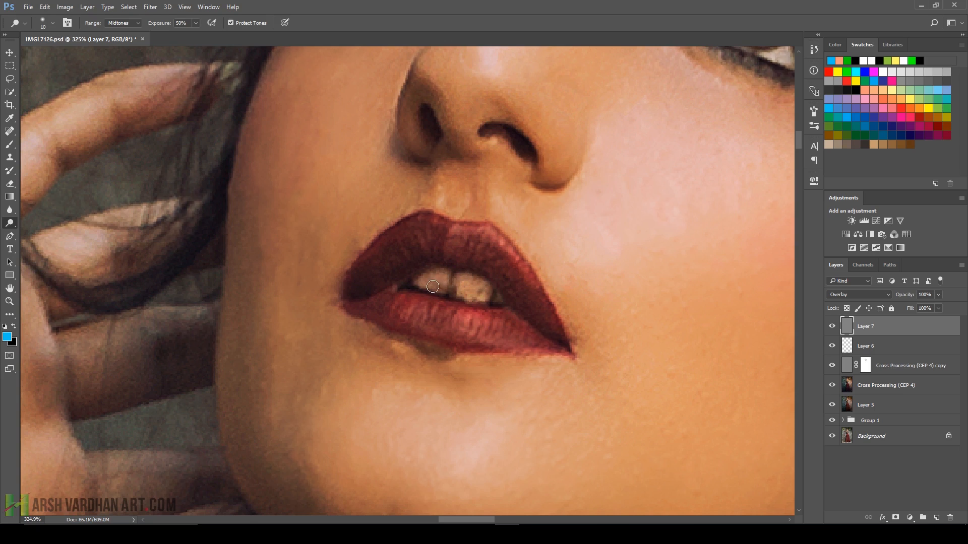
mouse_move(450, 287)
mouse_down()
mouse_move(481, 297)
mouse_move(451, 286)
mouse_move(473, 282)
mouse_move(428, 281)
mouse_up()
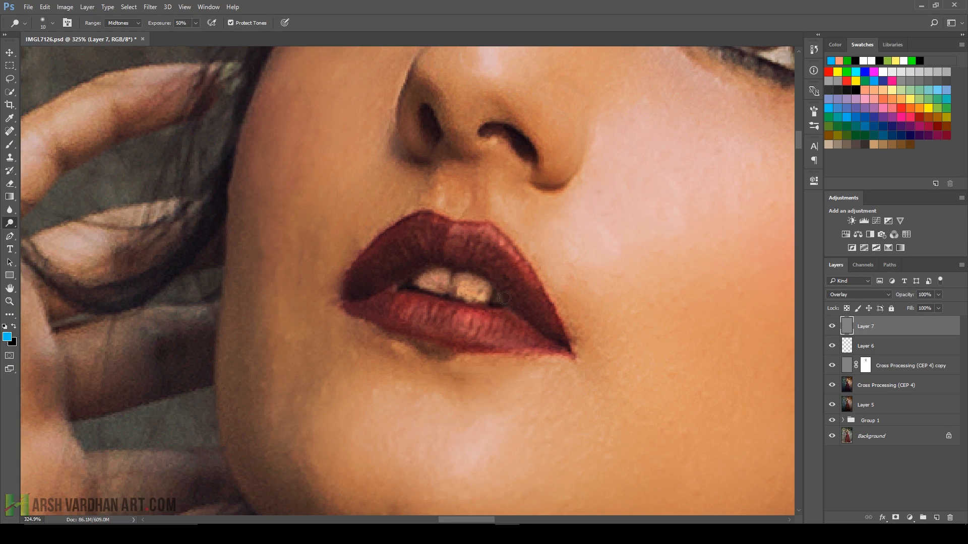
Step: Lower the opacity of the gray dodge layer to 51% to soften the teeth brightening
drag(633, 267, 562, 299)
drag(673, 284, 514, 301)
drag(459, 279, 599, 321)
drag(421, 318, 460, 328)
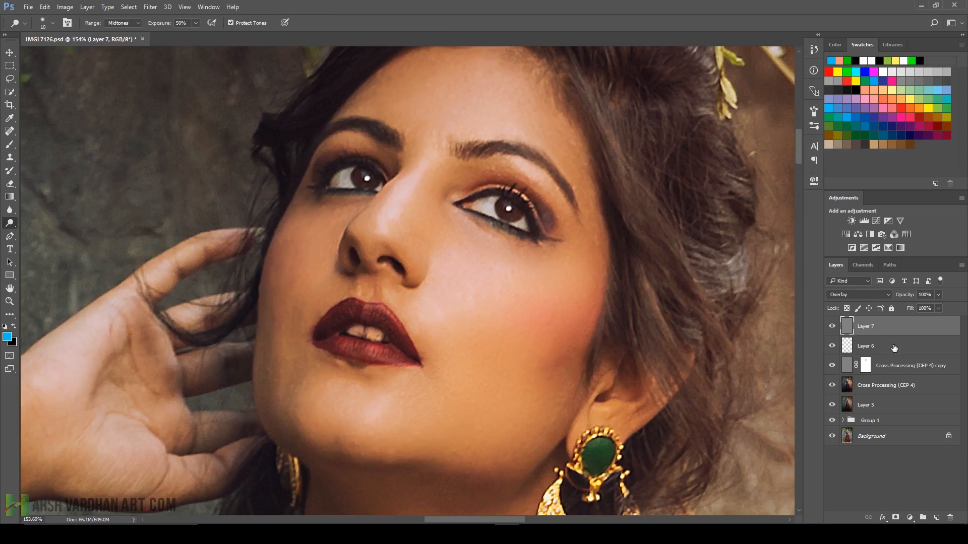
drag(935, 295, 915, 308)
click(892, 326)
Step: Add a new layer and remove the small marks on the front teeth with a 5 px Spot Healing Brush
drag(388, 355, 416, 341)
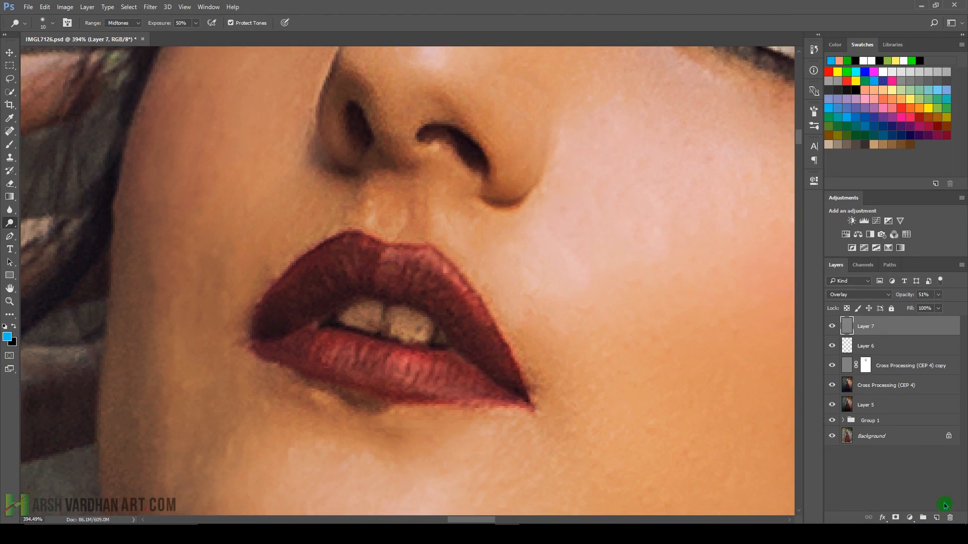
click(935, 519)
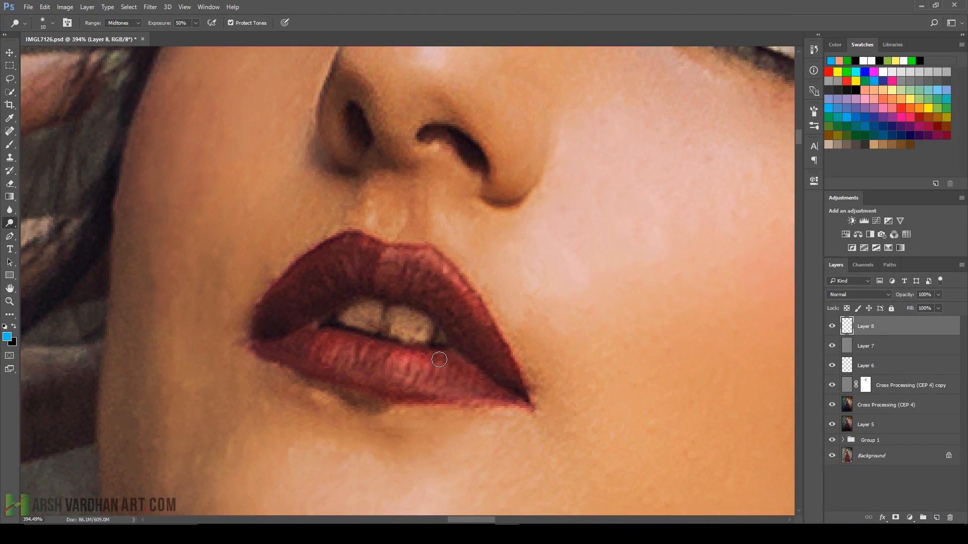
key(j)
key(bracketleft)
key(bracketleft)
key(bracketleft)
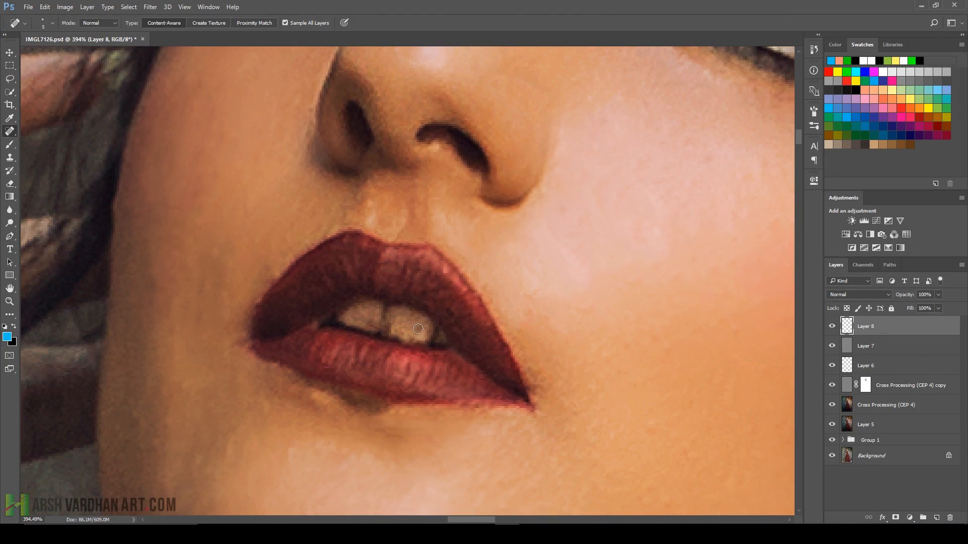
click(409, 329)
mouse_move(353, 315)
mouse_down()
mouse_move(398, 332)
mouse_move(413, 325)
mouse_move(357, 313)
mouse_up()
click(352, 317)
key(bracketleft)
Step: Heal the dark marks along the skin beneath the lower lip with the Content-Aware Spot Healing Brush
scroll(544, 270, down, 5)
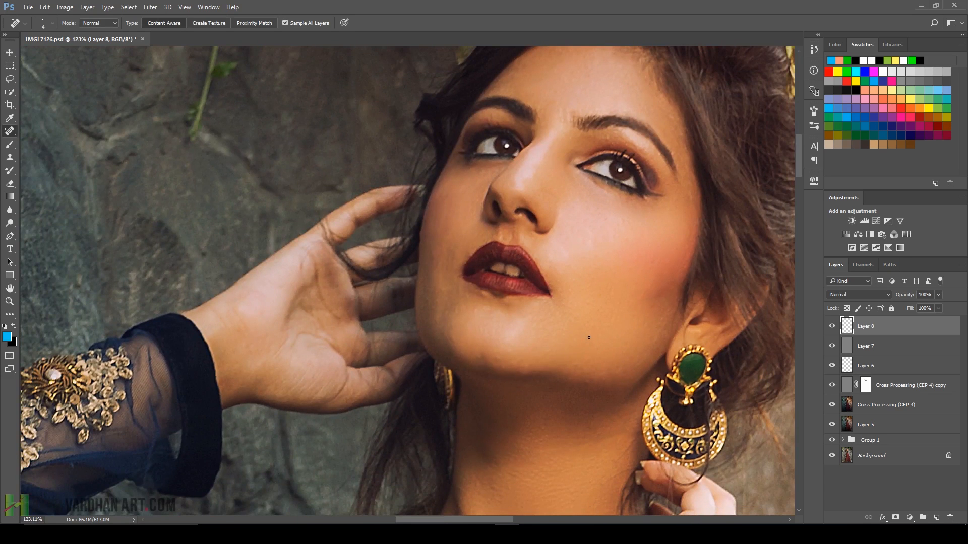
scroll(499, 295, up, 4)
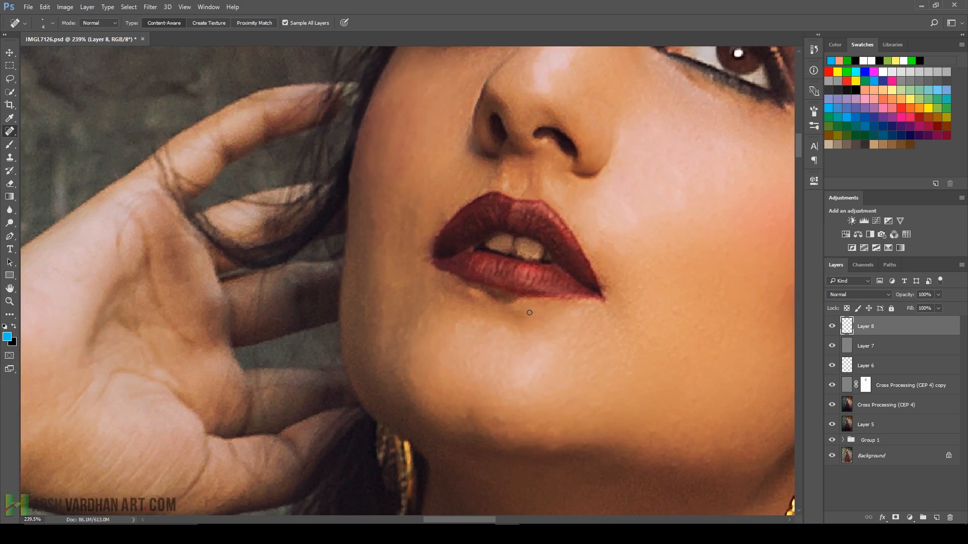
mouse_move(488, 299)
mouse_down()
mouse_move(587, 307)
mouse_move(478, 309)
mouse_move(515, 303)
mouse_move(472, 290)
mouse_move(503, 298)
mouse_up()
click(469, 290)
click(485, 301)
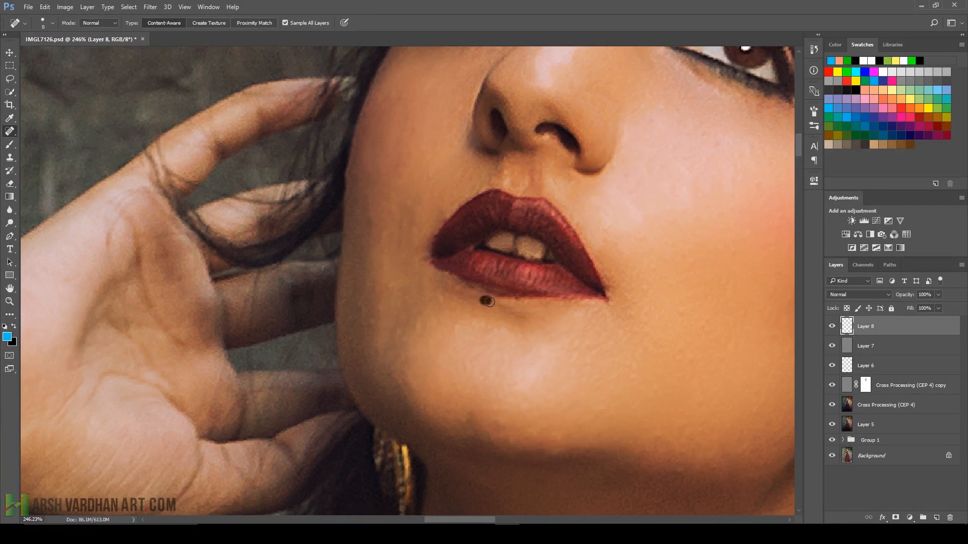
click(450, 293)
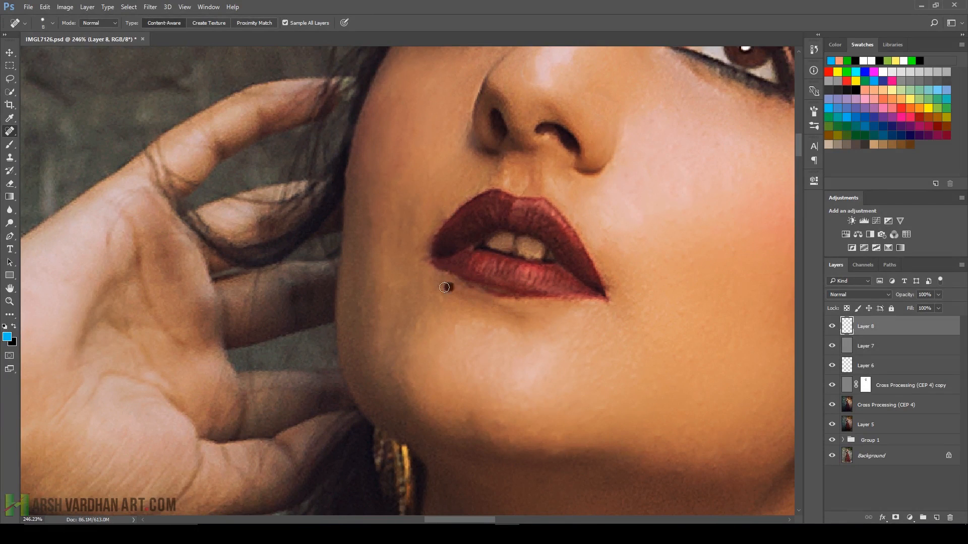
click(612, 307)
mouse_move(523, 318)
mouse_down()
mouse_move(497, 315)
mouse_move(526, 317)
mouse_up()
click(496, 315)
Step: Check the retouching on the full portrait and save the document
drag(605, 312, 352, 302)
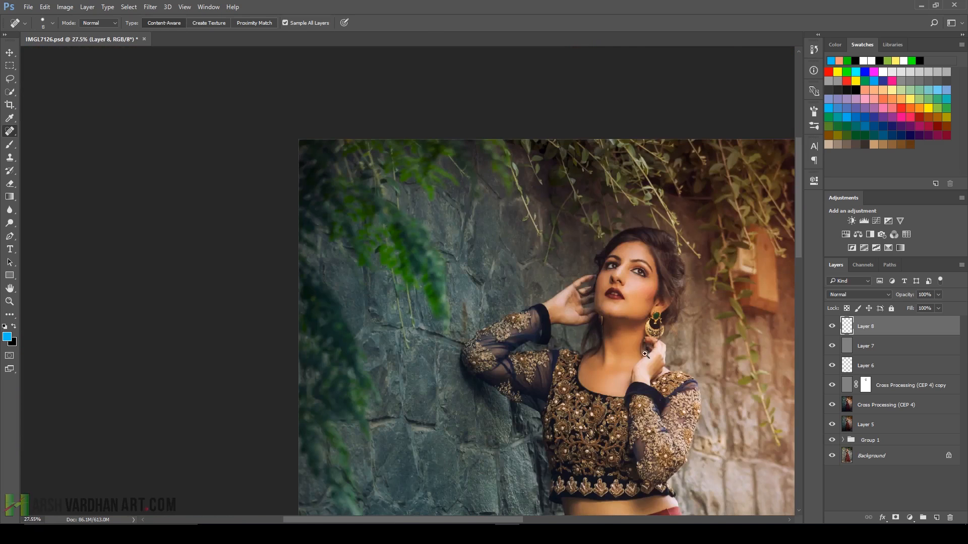
drag(756, 343, 594, 367)
drag(390, 300, 441, 318)
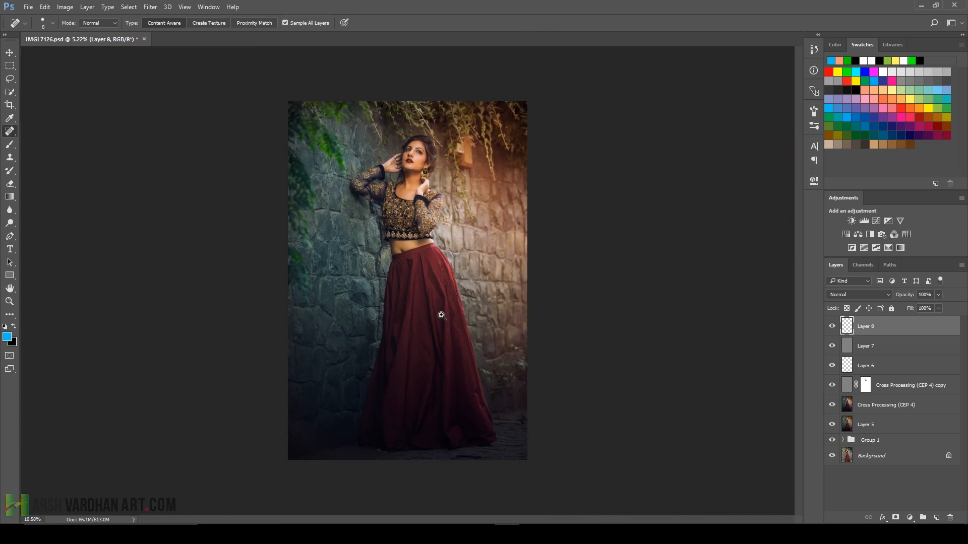
key(ctrl+s)
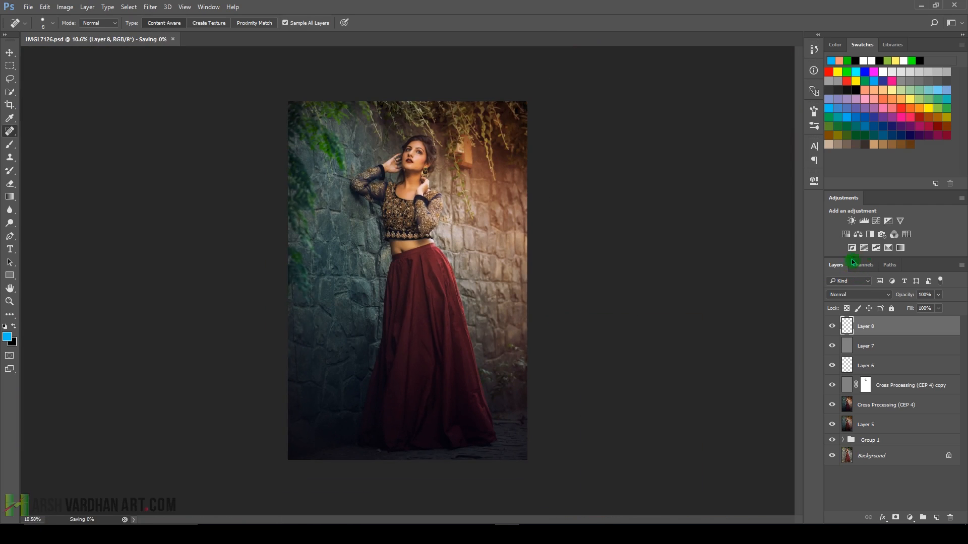
Step: Add a Curves adjustment on top, shaping a gentle RGB S-curve with slightly darker shadows, brighter highlights and a raised black point
click(877, 221)
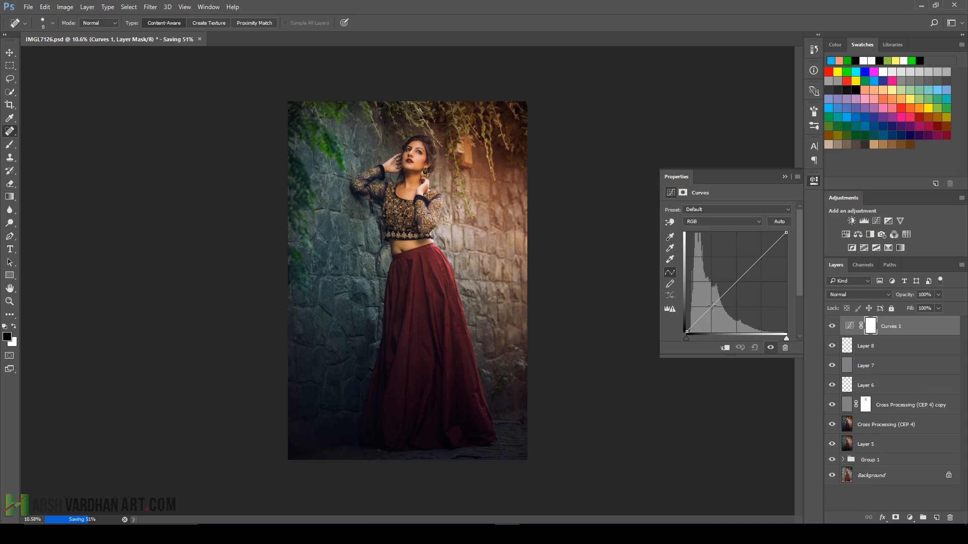
drag(711, 304, 715, 307)
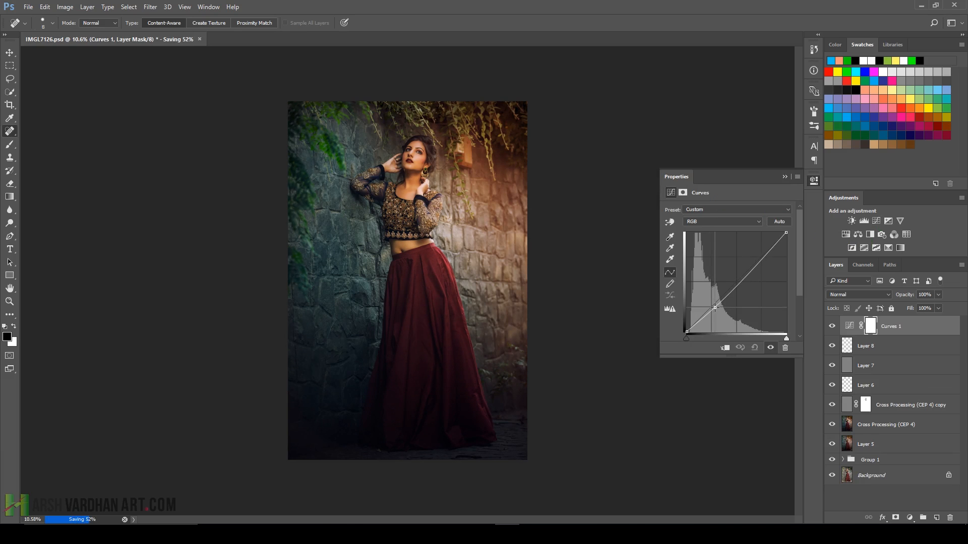
click(767, 251)
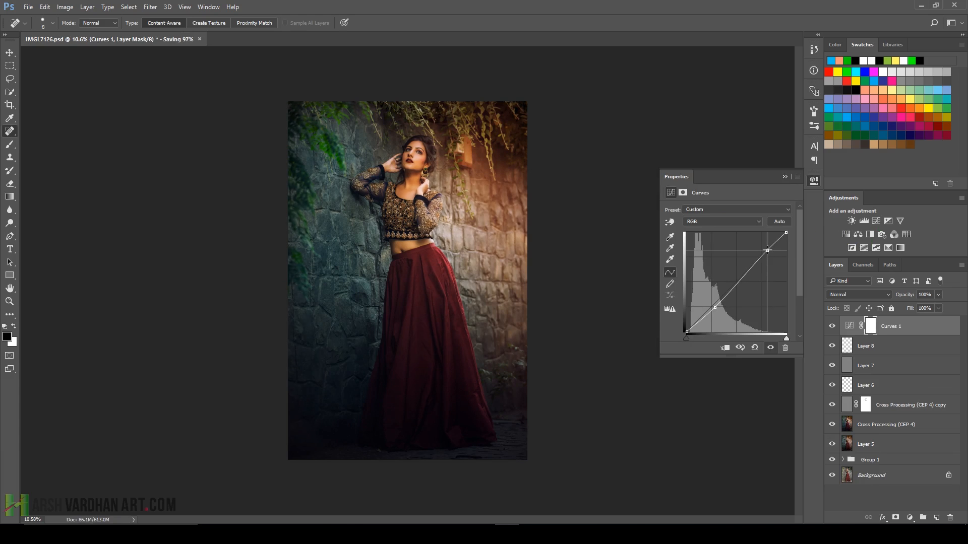
drag(767, 251, 764, 251)
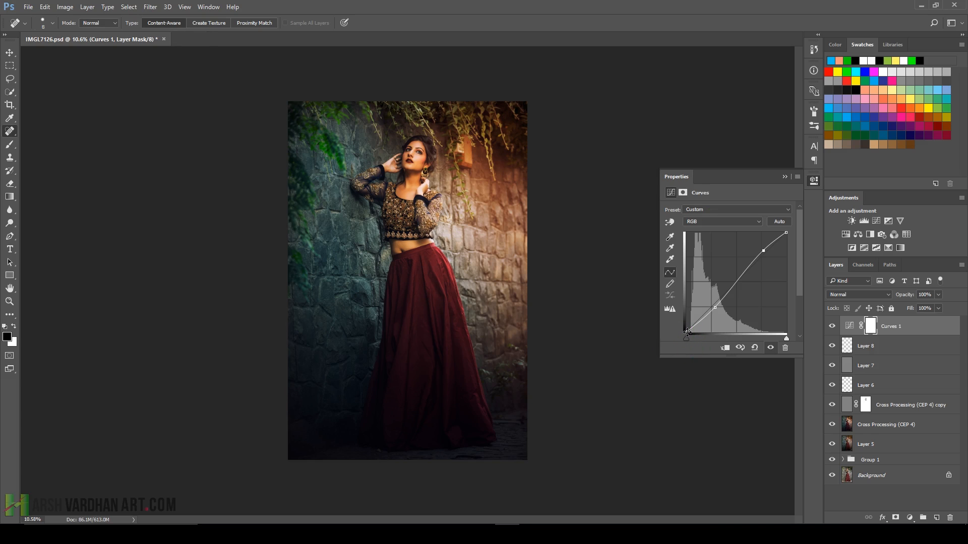
drag(686, 331, 683, 323)
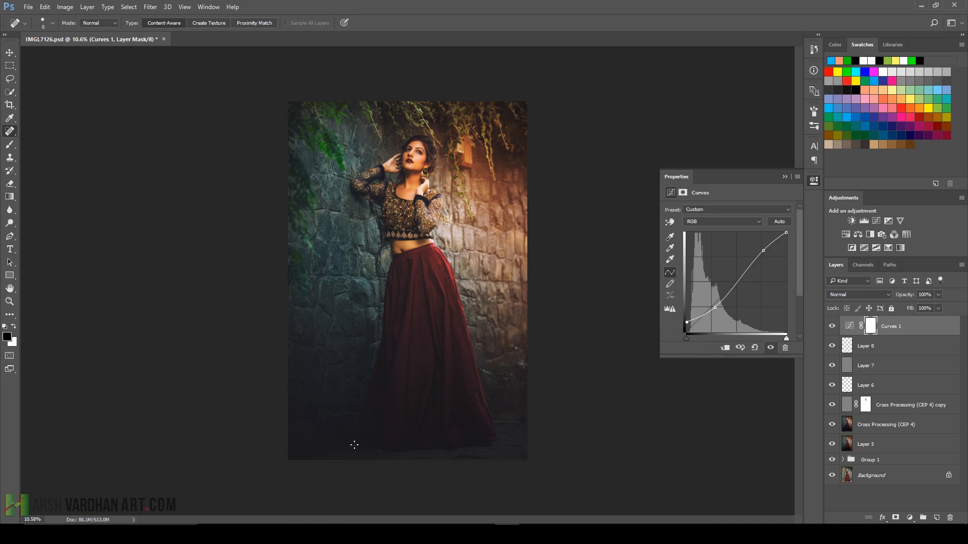
drag(686, 322, 714, 305)
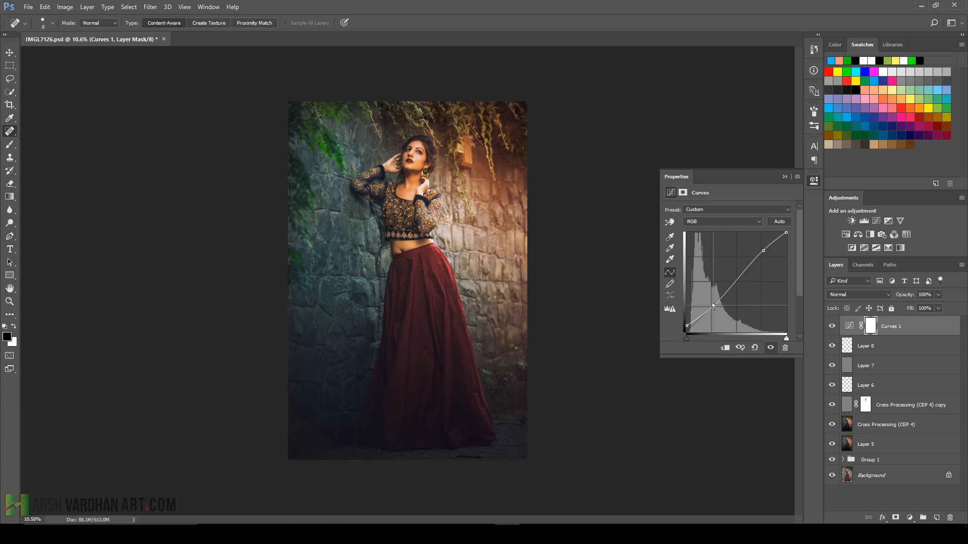
click(784, 176)
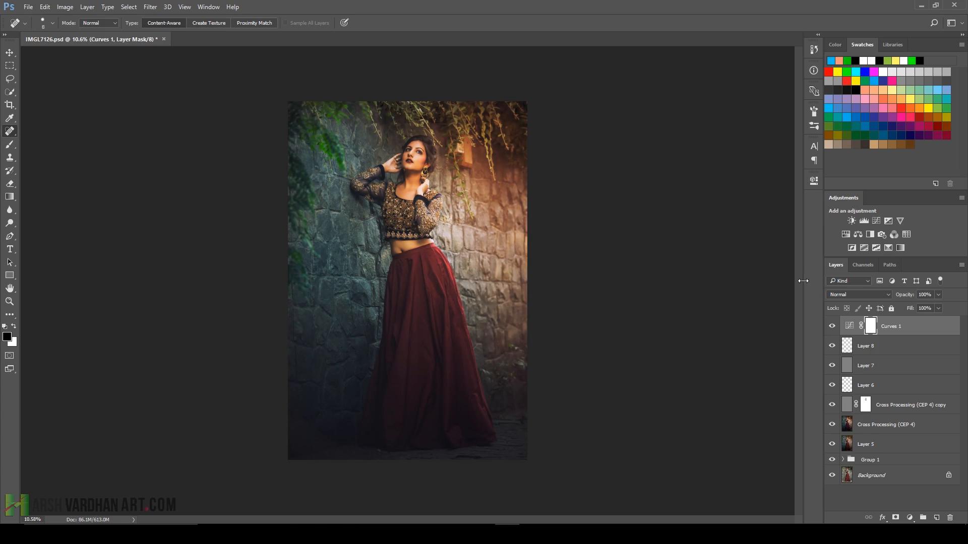
Step: Compare the portrait with and without the Curves 1 adjustment, examining its effect on the contrast
click(831, 327)
click(831, 327)
click(831, 328)
click(832, 328)
drag(447, 222, 455, 229)
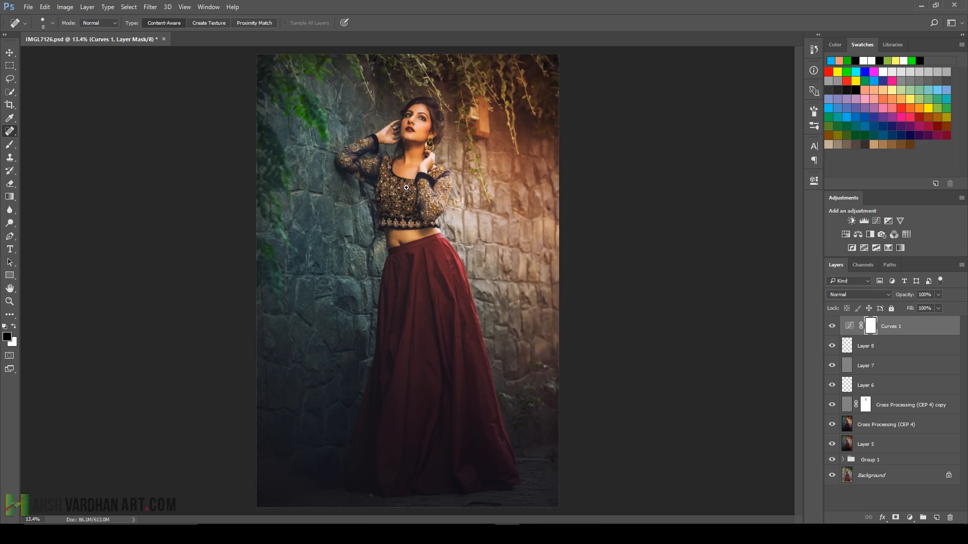
drag(406, 187, 369, 190)
drag(435, 241, 467, 255)
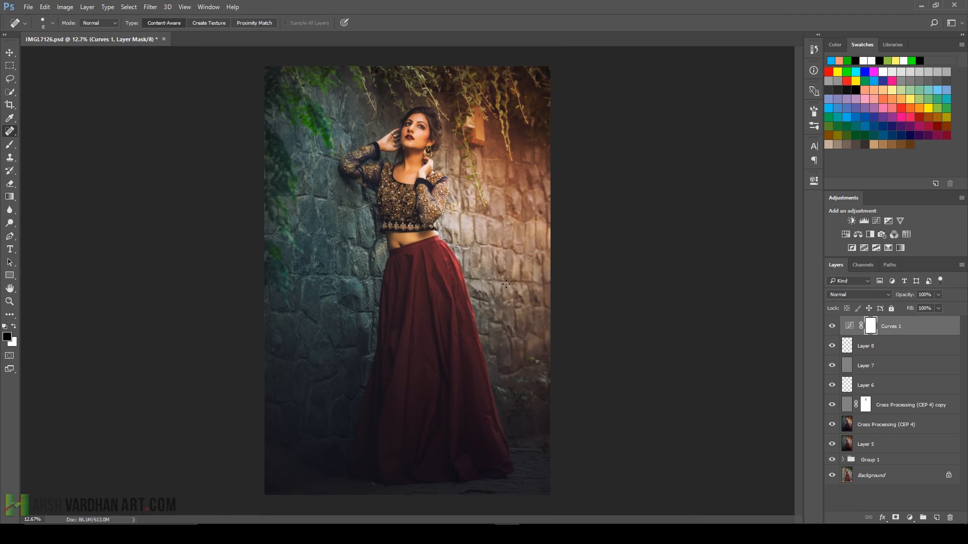
Step: Review the graded portrait fitted to the display in full-screen mode, and return to the standard view
key(f)
key(f)
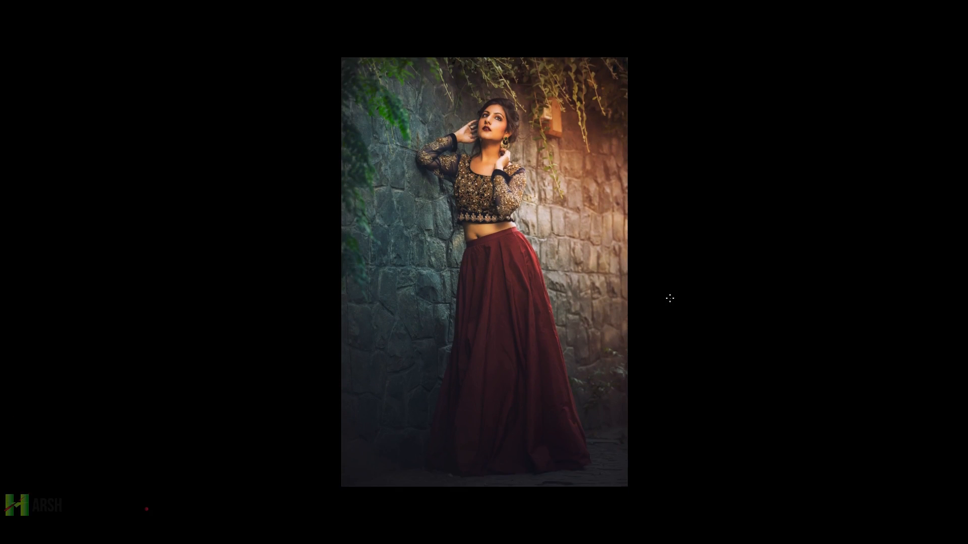
key(ctrl+0)
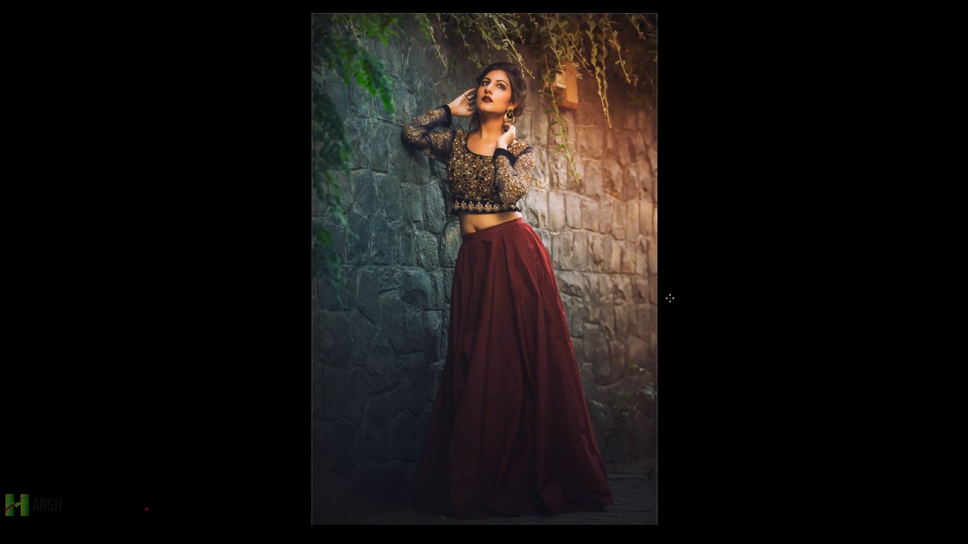
key(f)
Step: Group all layers from Curves 1 down to Group 1, leaving out the Background, and save the document
shift+click(873, 461)
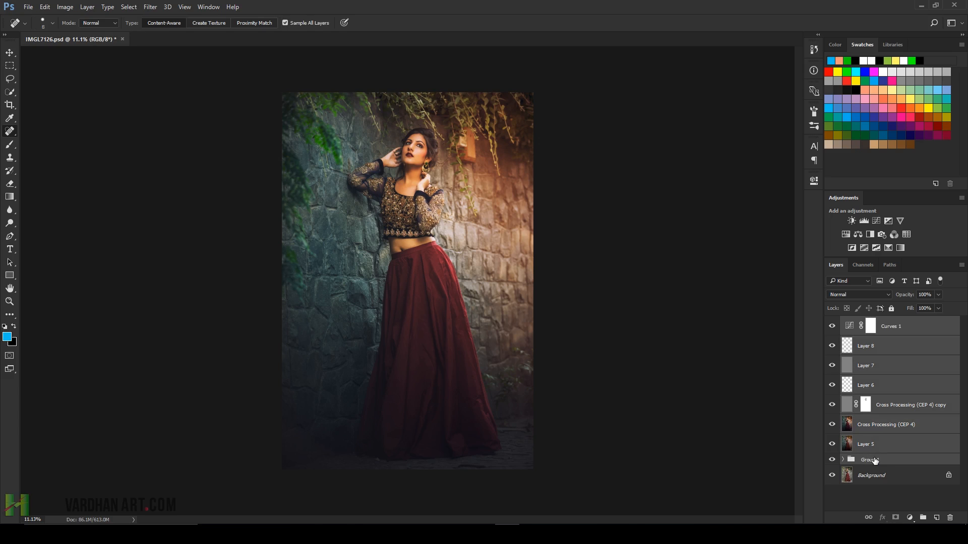
key(ctrl+g)
key(ctrl+s)
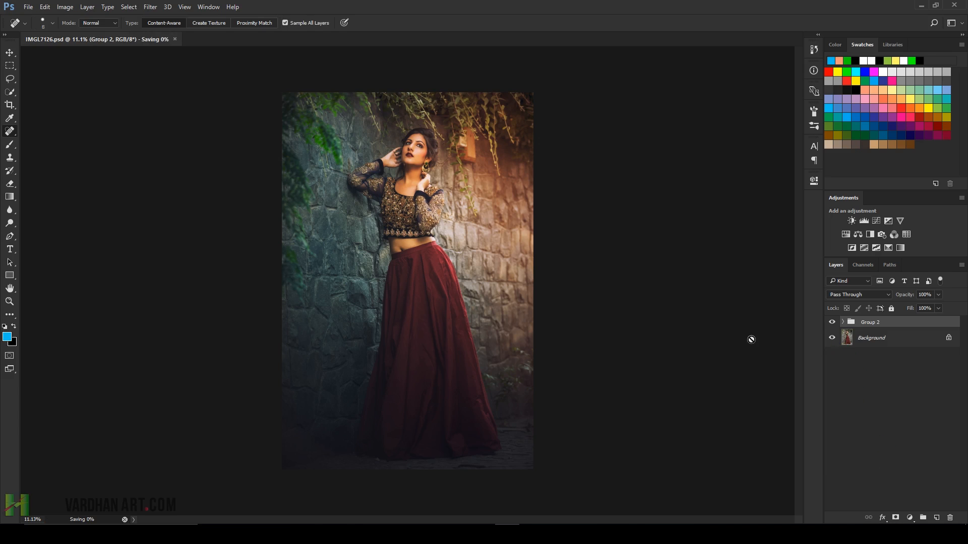
Step: Compare the original and edited portrait in full-screen mode by hiding and showing the group that holds all edits
key(f)
key(f)
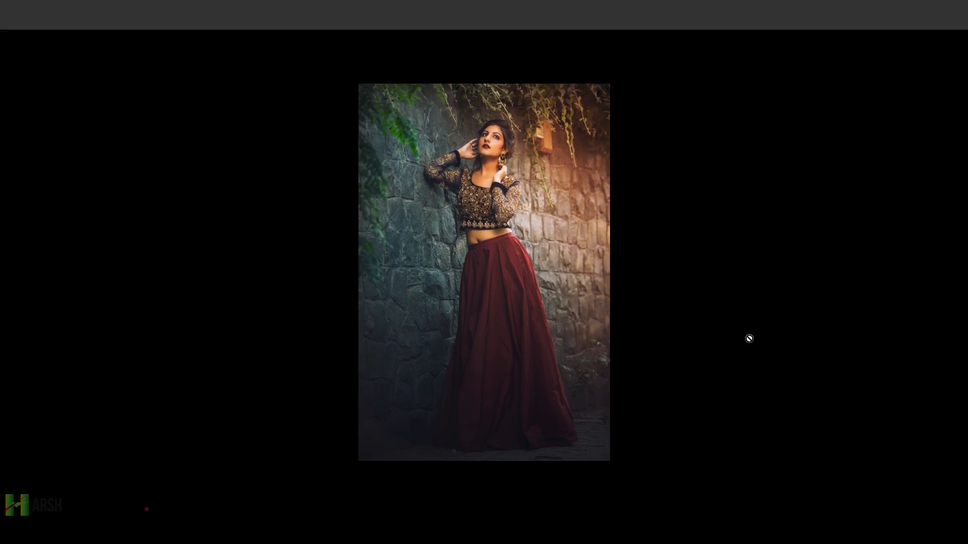
key(ctrl+0)
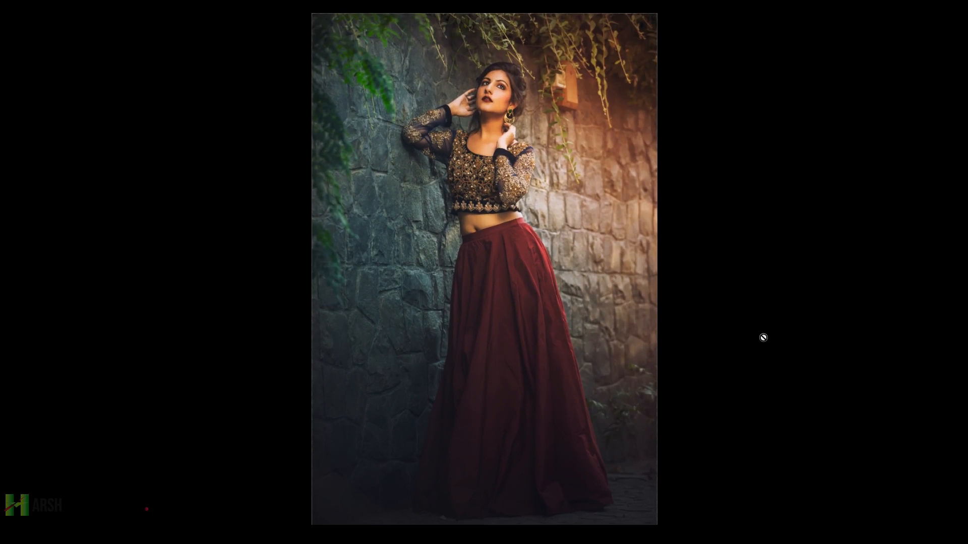
mouse_move(965, 378)
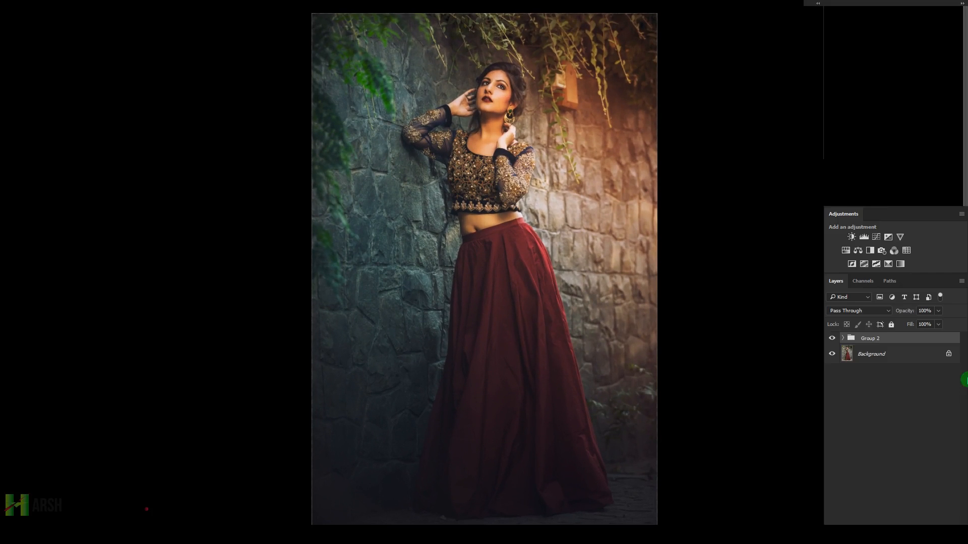
click(833, 340)
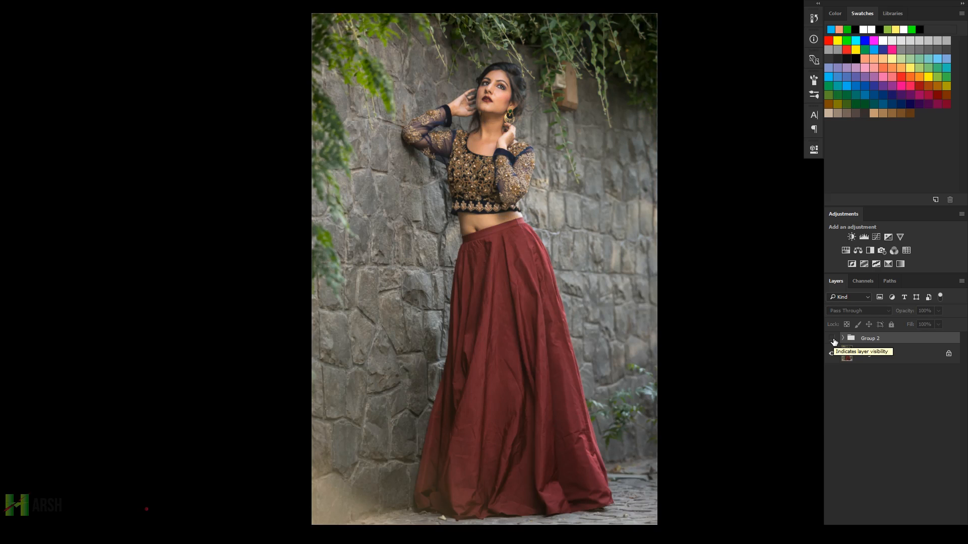
click(833, 340)
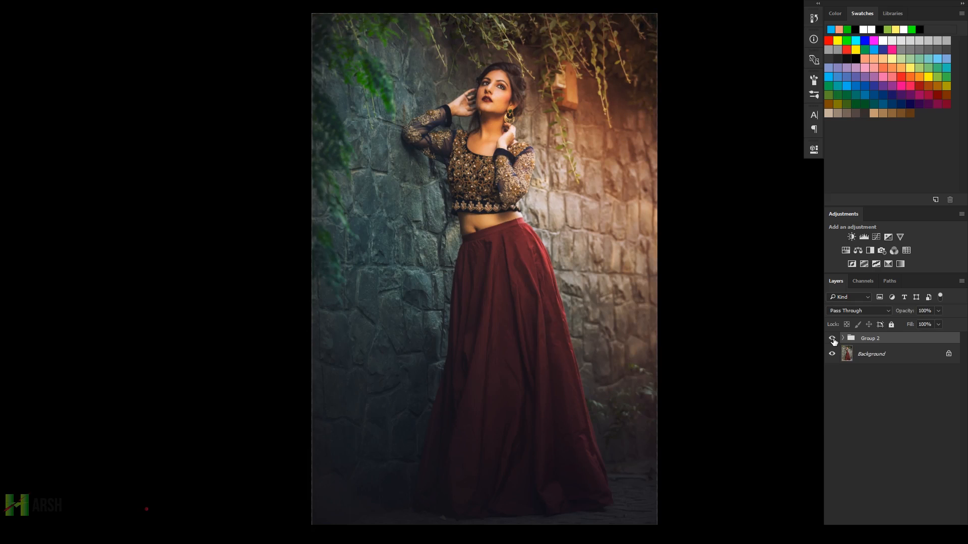